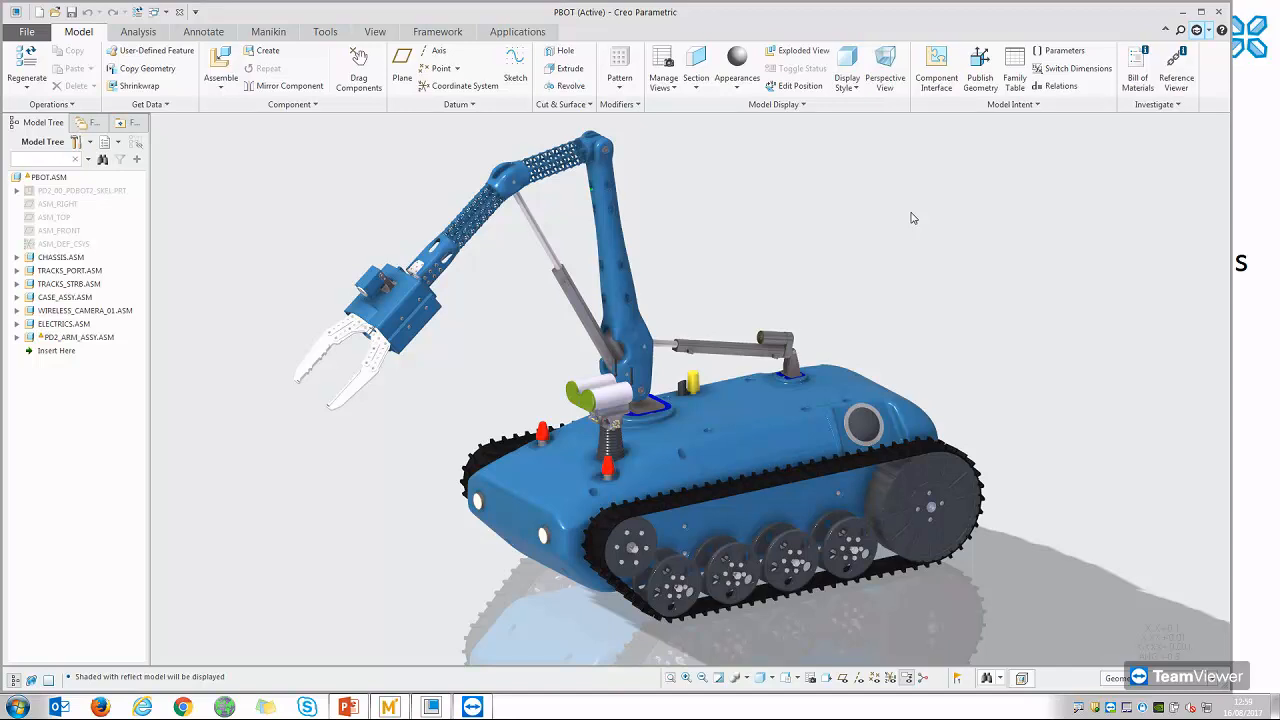
Switch the robot assembly to full-screen display and turn the model slightly
key("ctrl+f")
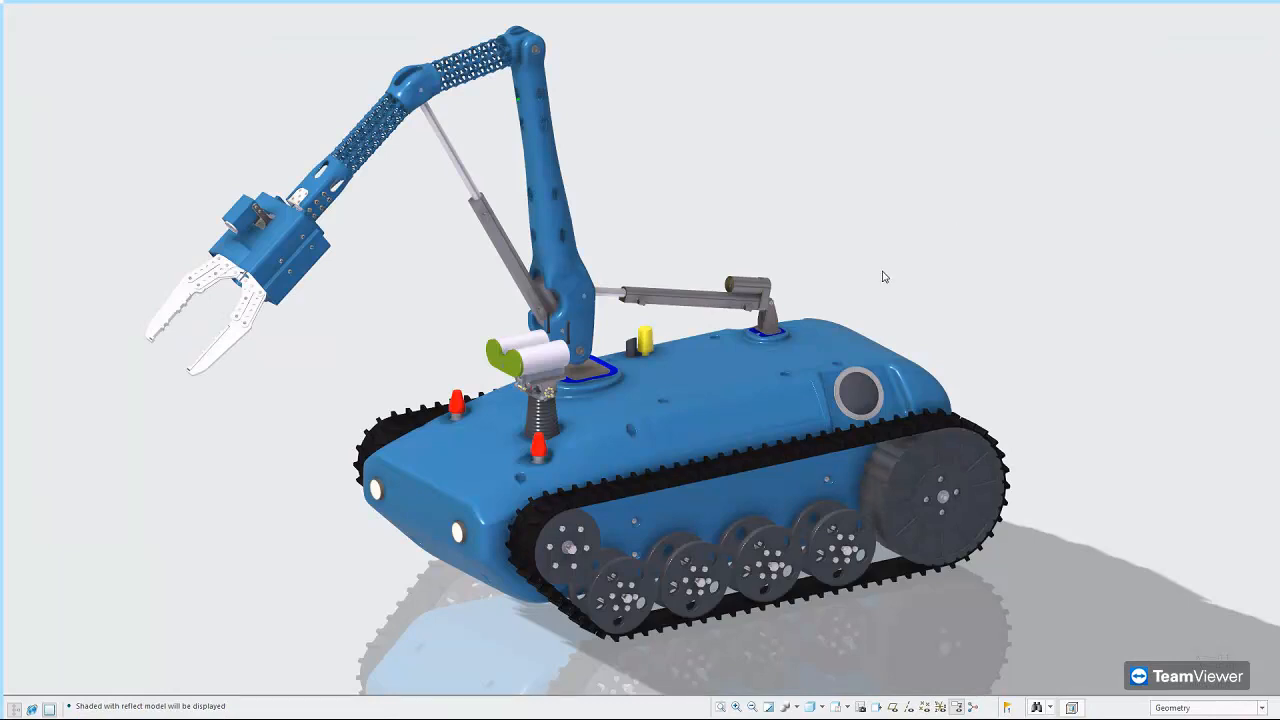
mouse_move(808, 326)
middle_mouse_down()
mouse_move(834, 311)
mouse_move(866, 318)
mouse_move(809, 327)
middle_mouse_up()
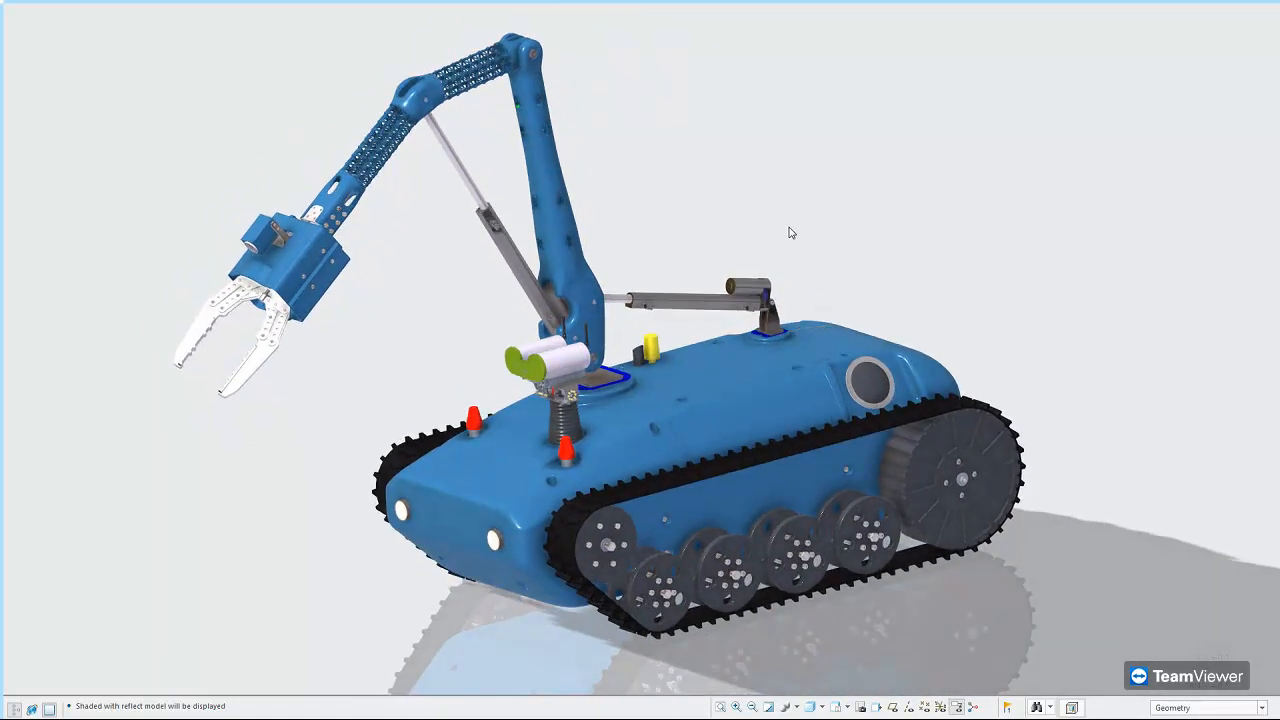
mouse_move(715, 6)
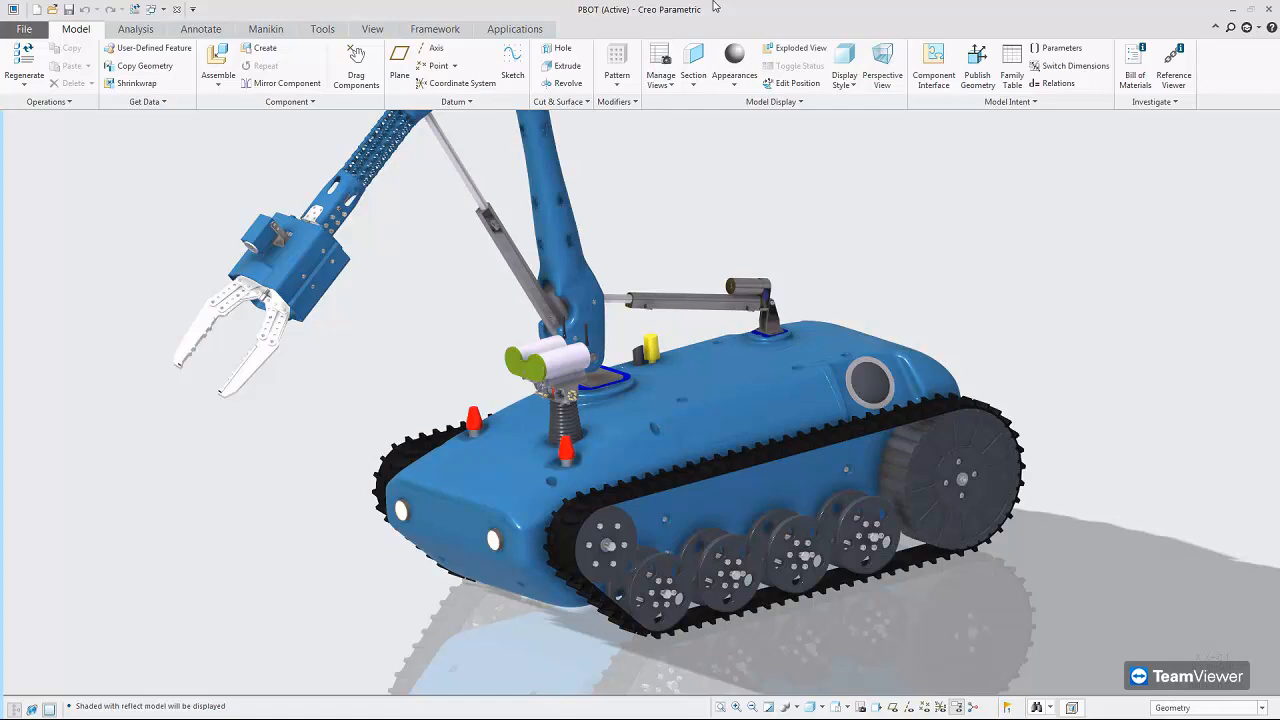
mouse_move(2, 341)
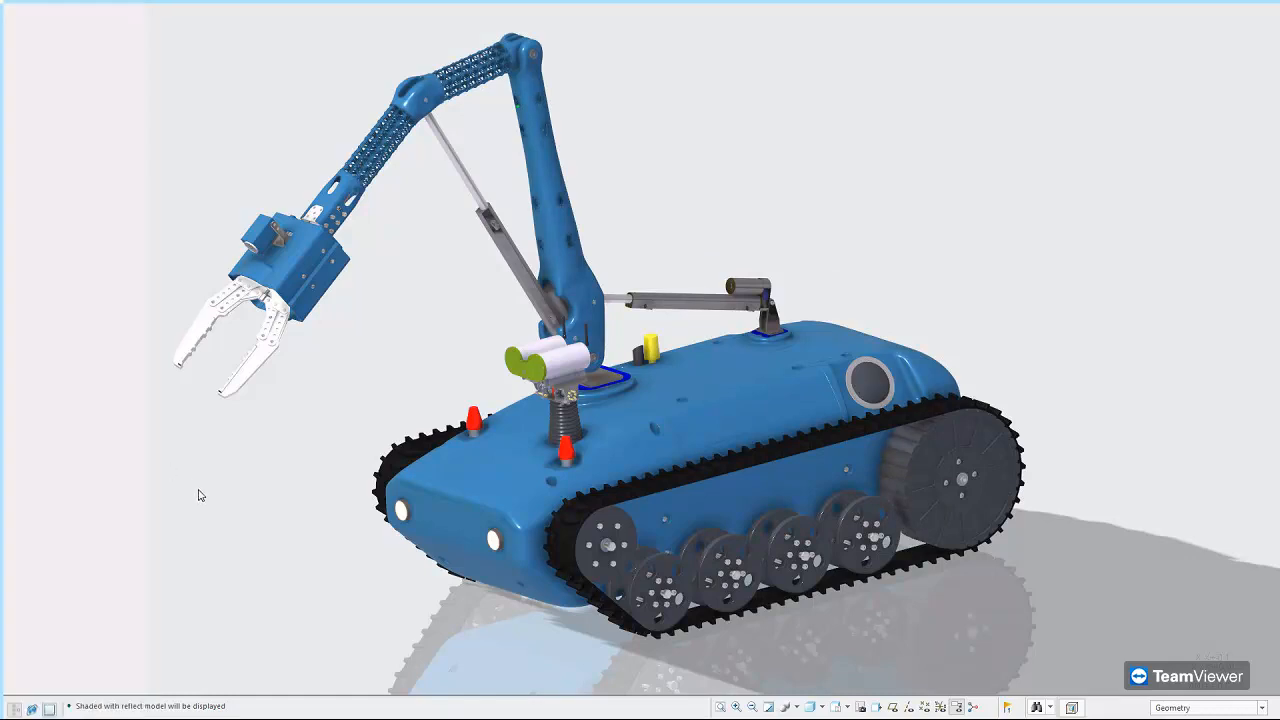
Display the datum planes and zoom to the vertical datum plane at the base of the arm
left_click(897, 708)
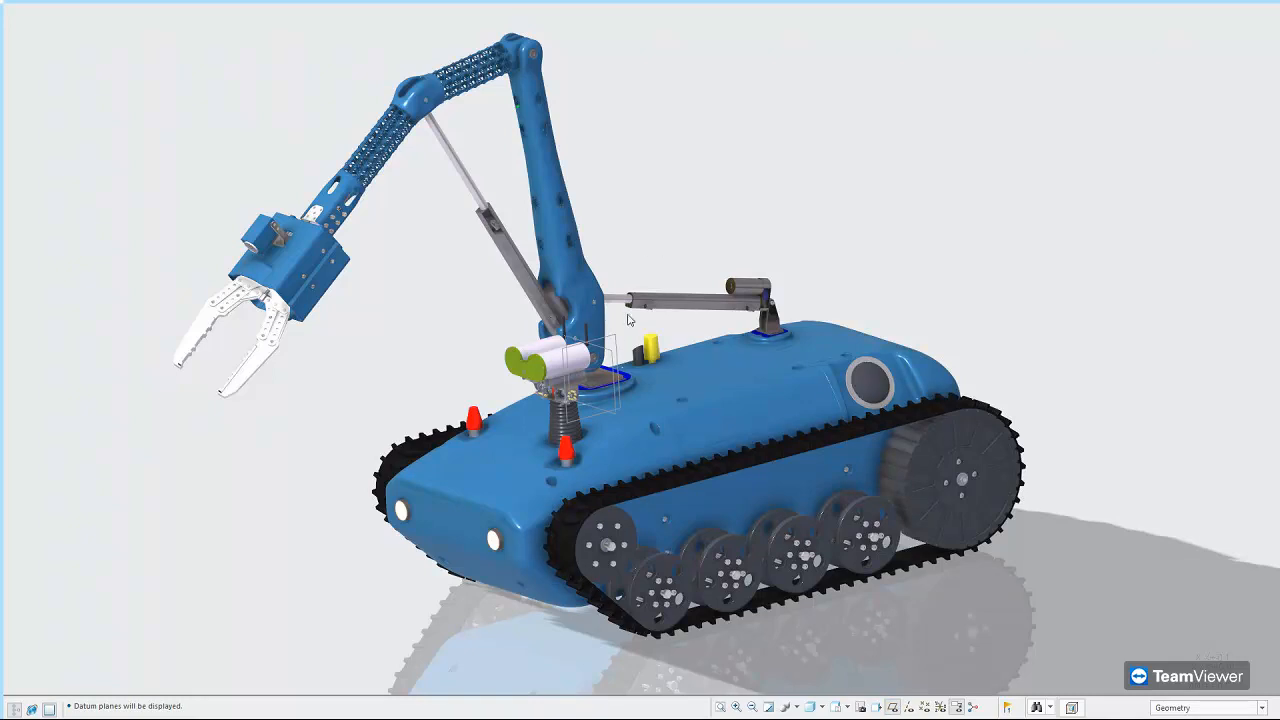
left_click(618, 344)
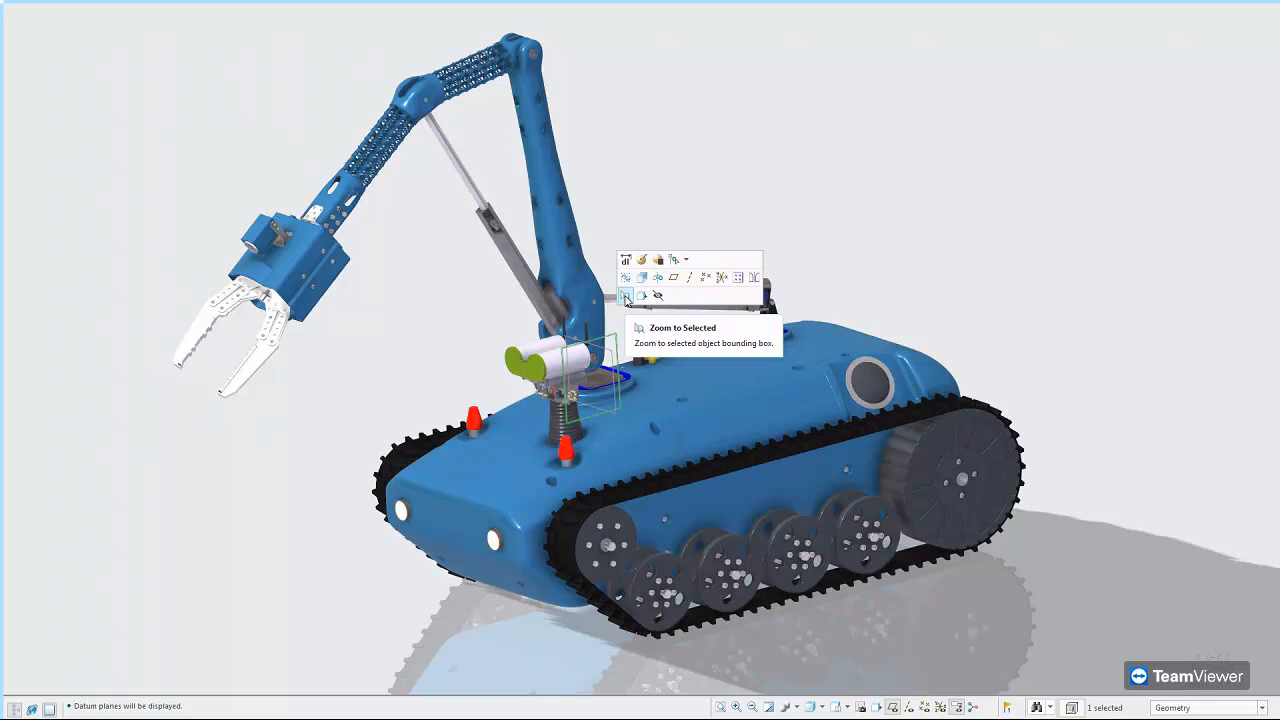
left_click(625, 296)
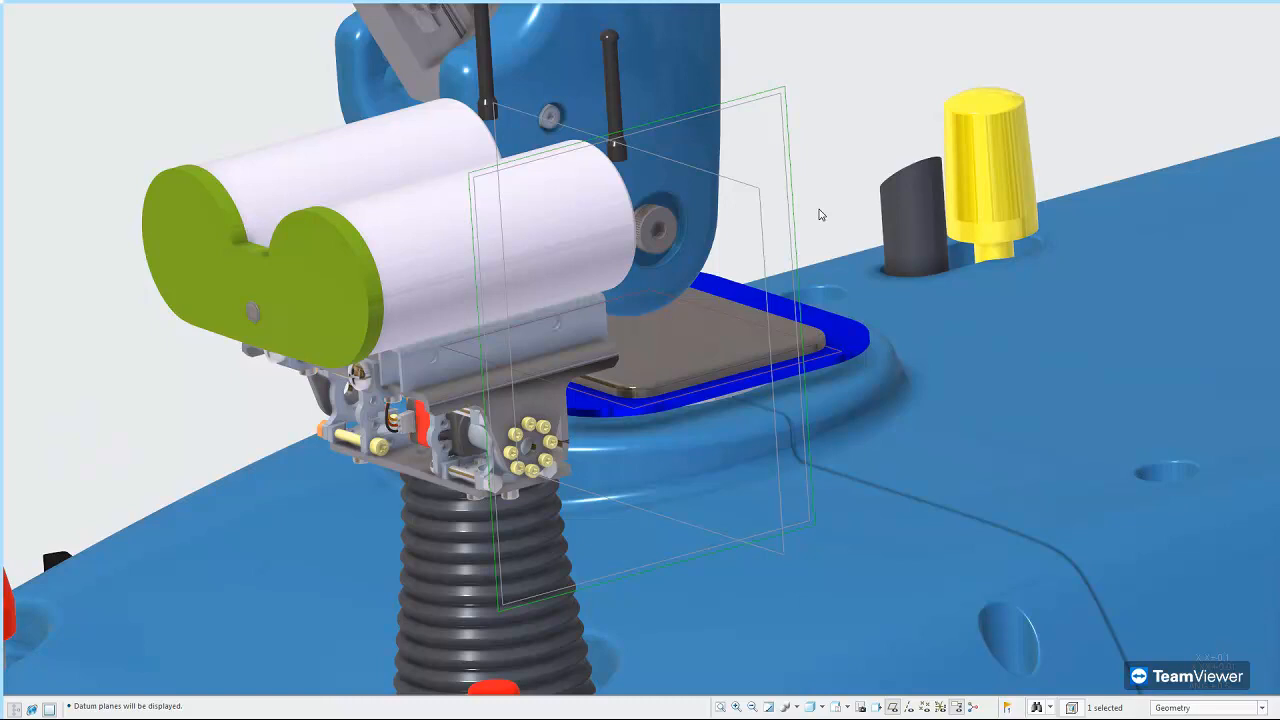
Activate the pivot plate part under the arm and start an Extrude sketch on its vertical datum plane
left_click(727, 358)
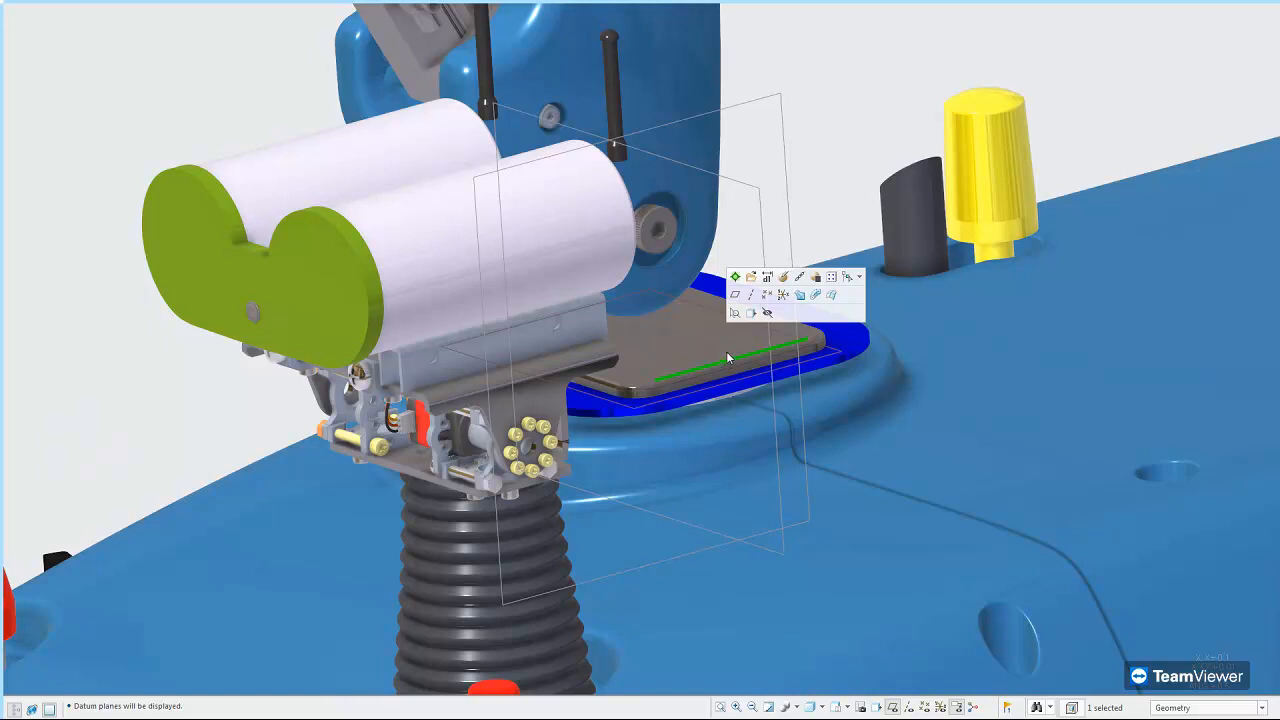
left_click(735, 279)
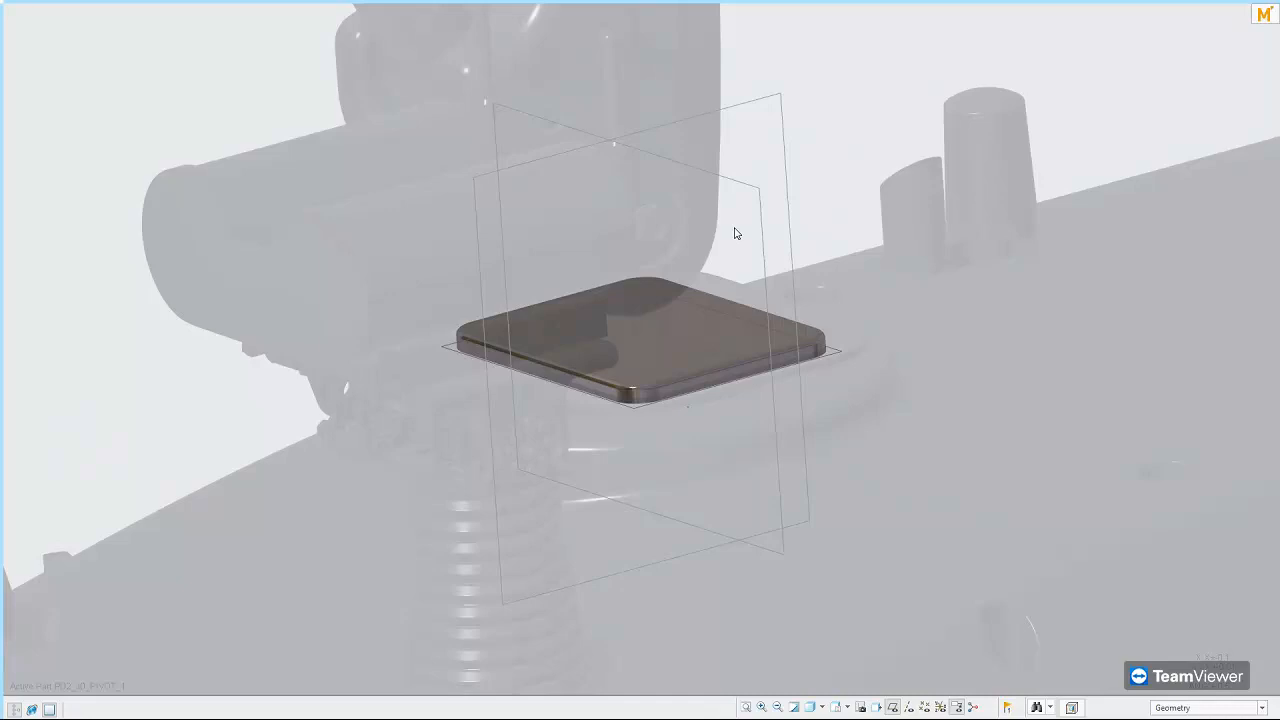
left_click(756, 108)
left_click(756, 108)
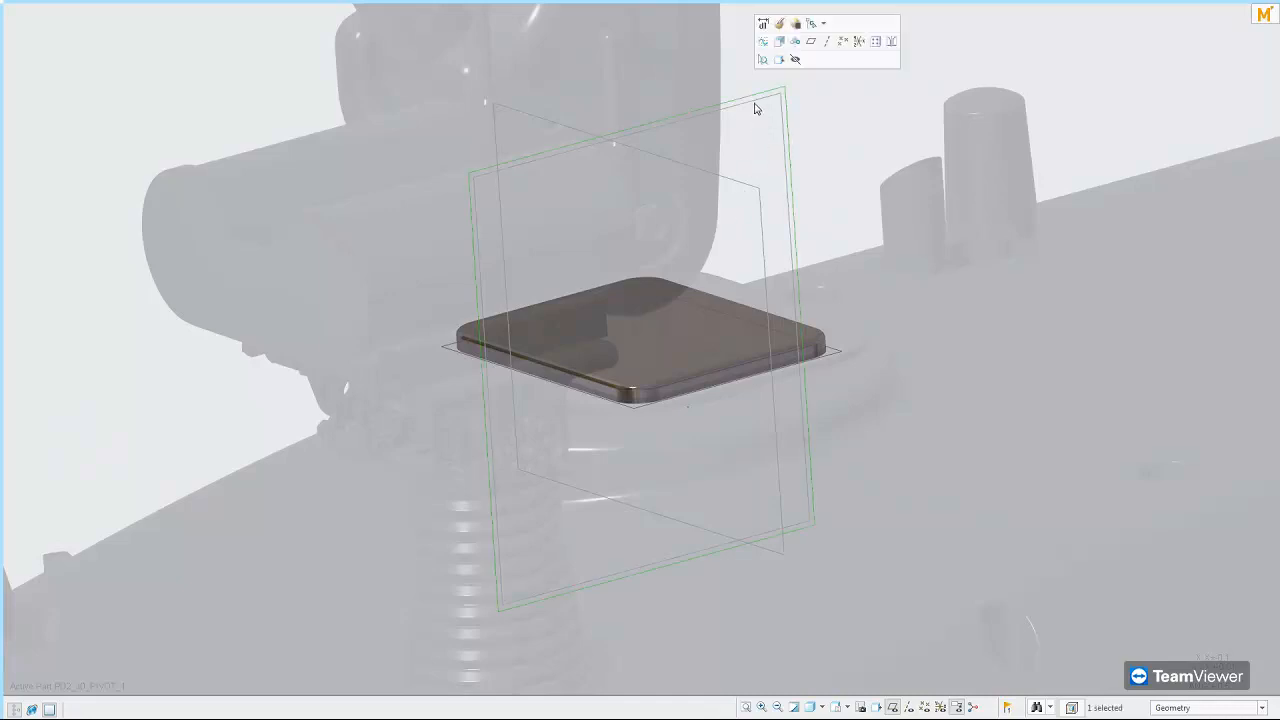
left_click(780, 50)
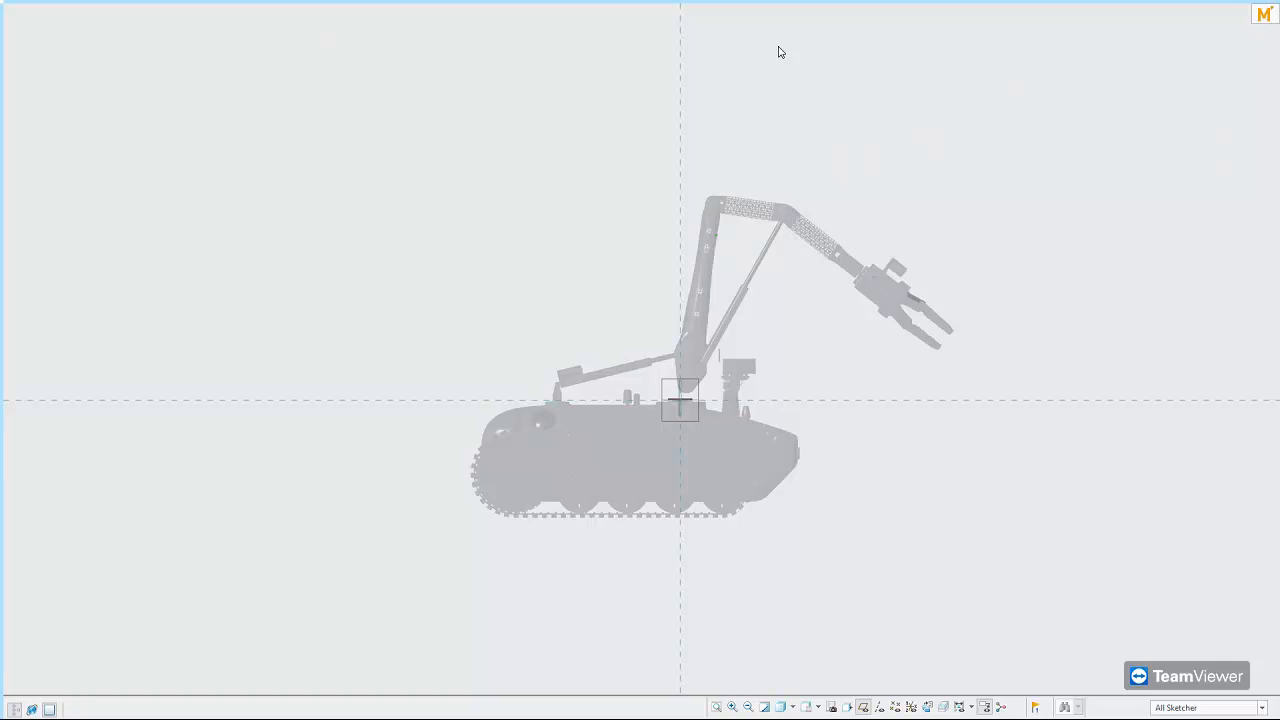
Customize the sketch shortcut menu by removing the Clip Model, Delete Segment and centerline commands
right_click(741, 153)
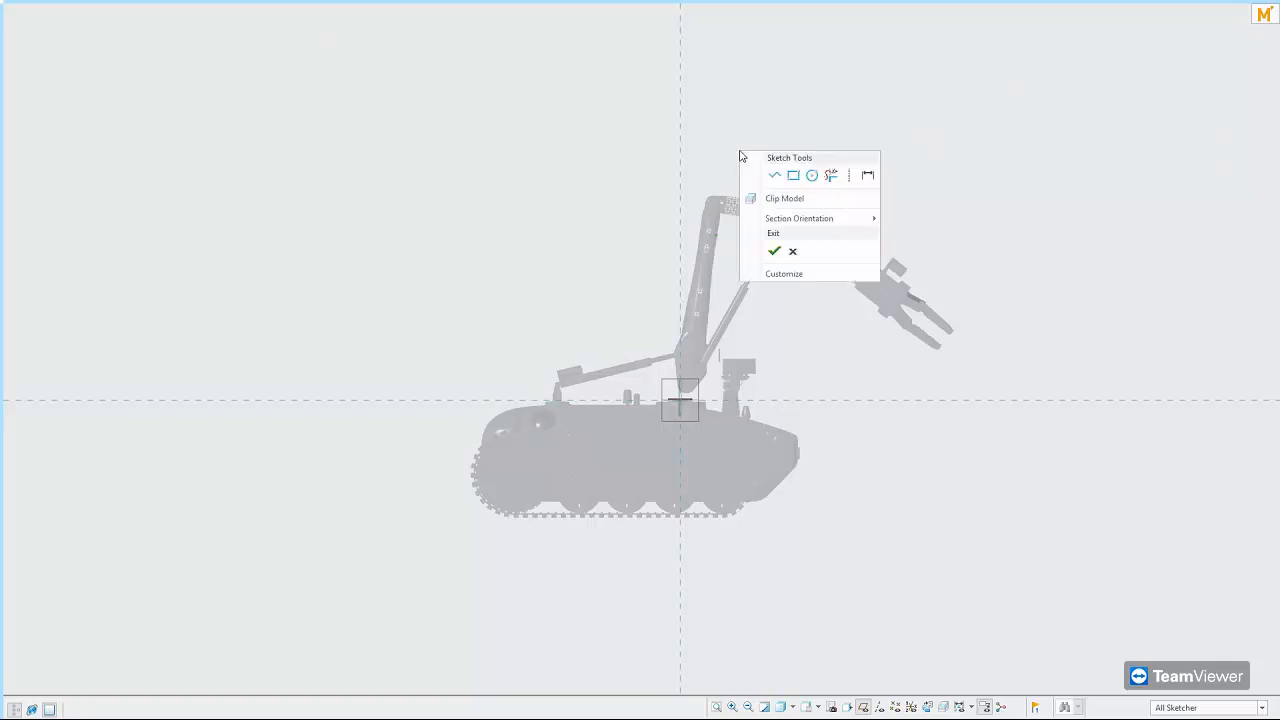
left_click(811, 277)
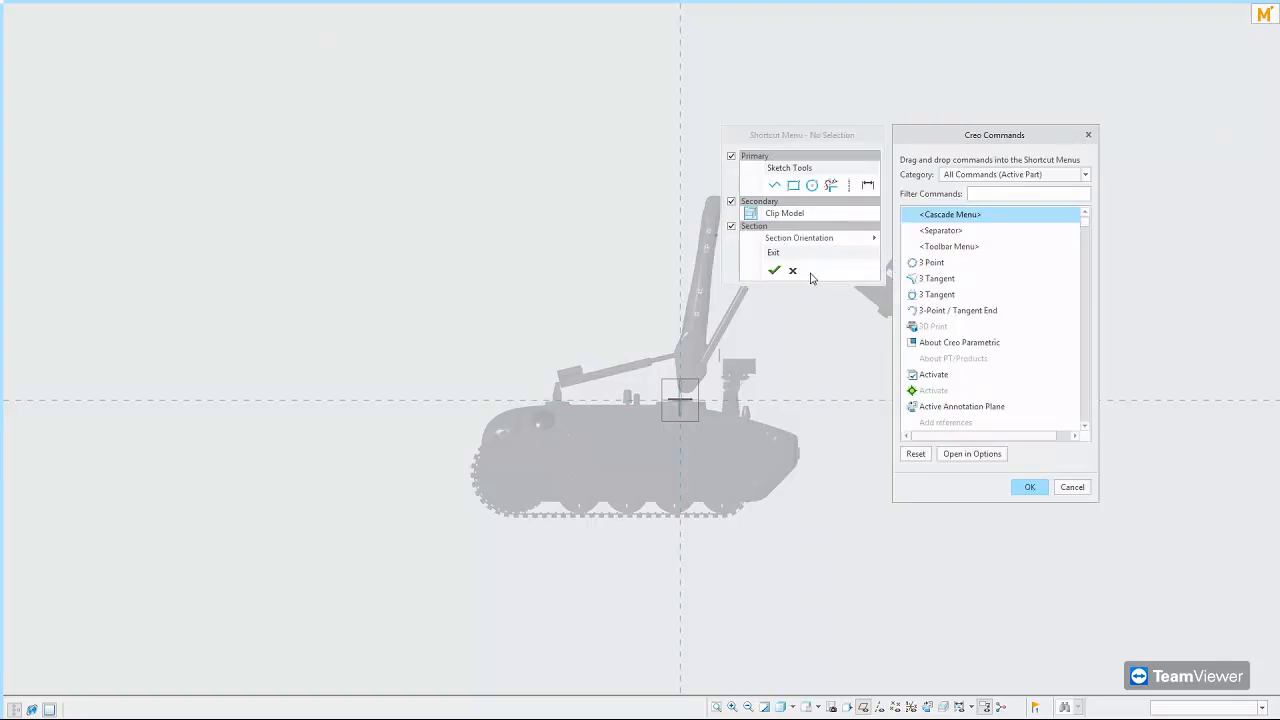
left_click(778, 216)
left_click_drag(871, 237, 1032, 281)
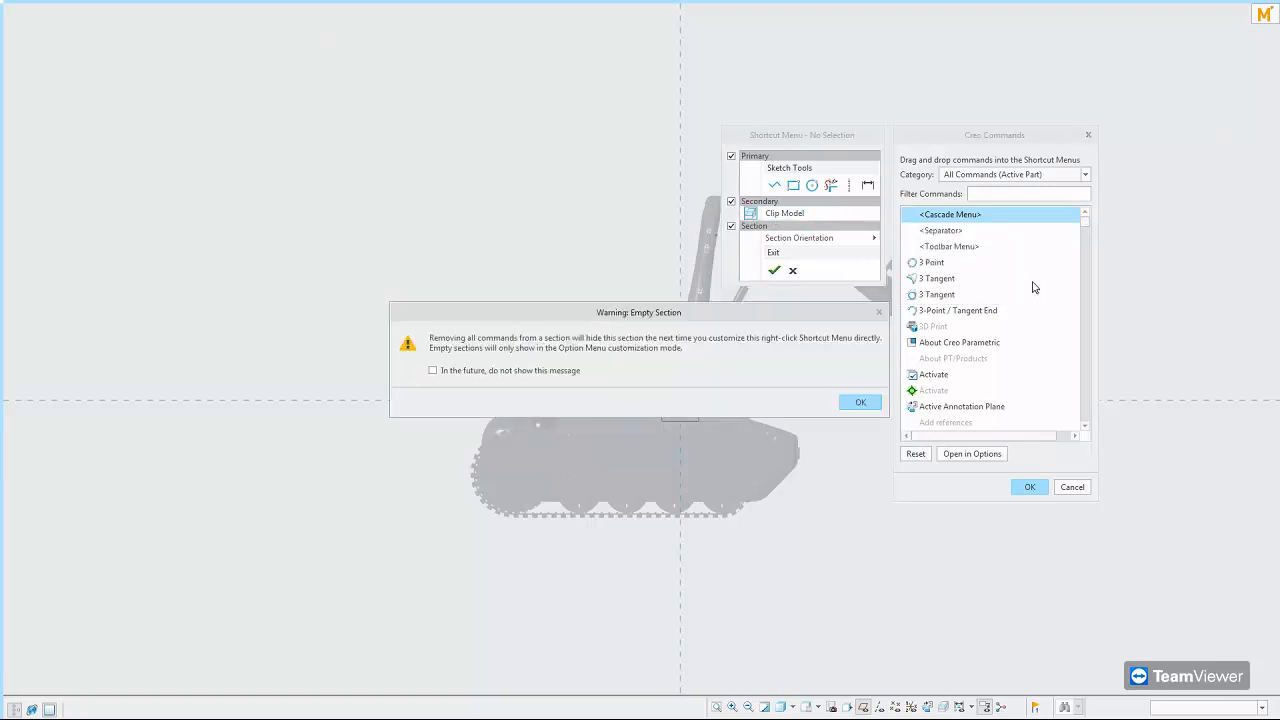
left_click(861, 403)
mouse_move(856, 187)
left_mouse_down()
mouse_move(986, 262)
mouse_move(940, 248)
mouse_move(996, 262)
left_mouse_up()
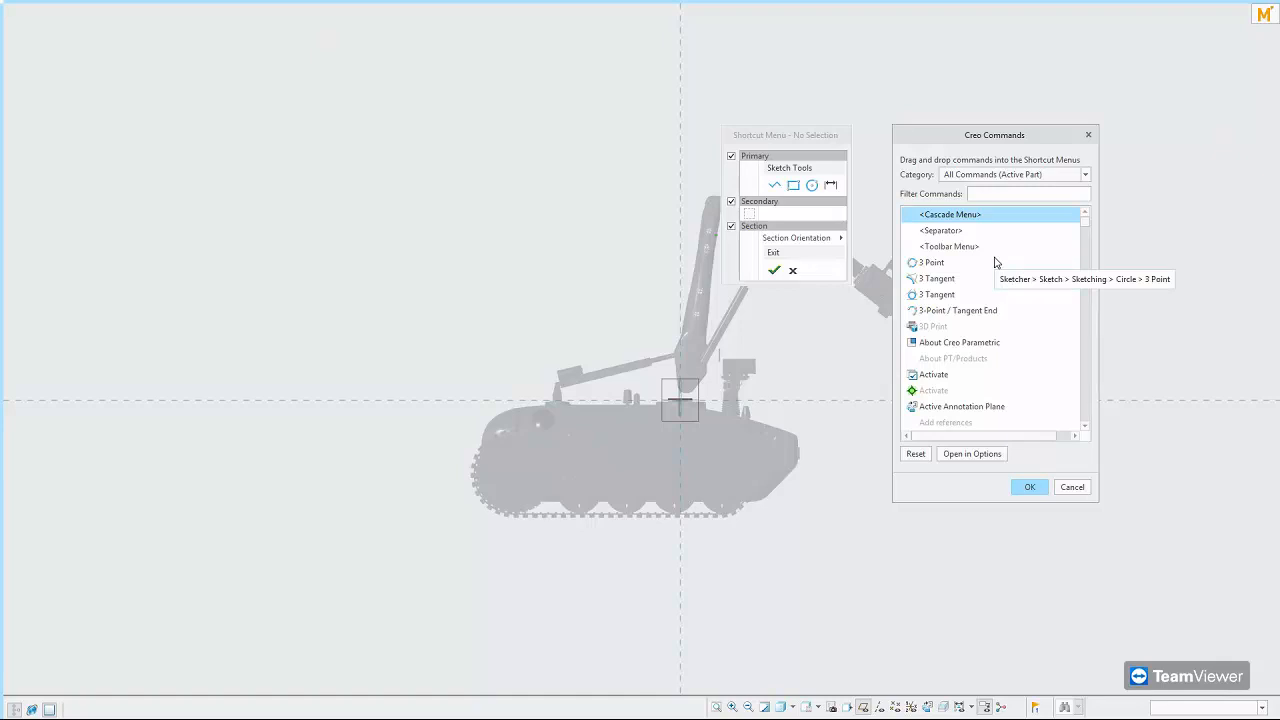
Add Delete Segment to the end of the shortcut menu's Sketch Tools and place the circle before the rectangle
left_click(994, 196)
type("delete")
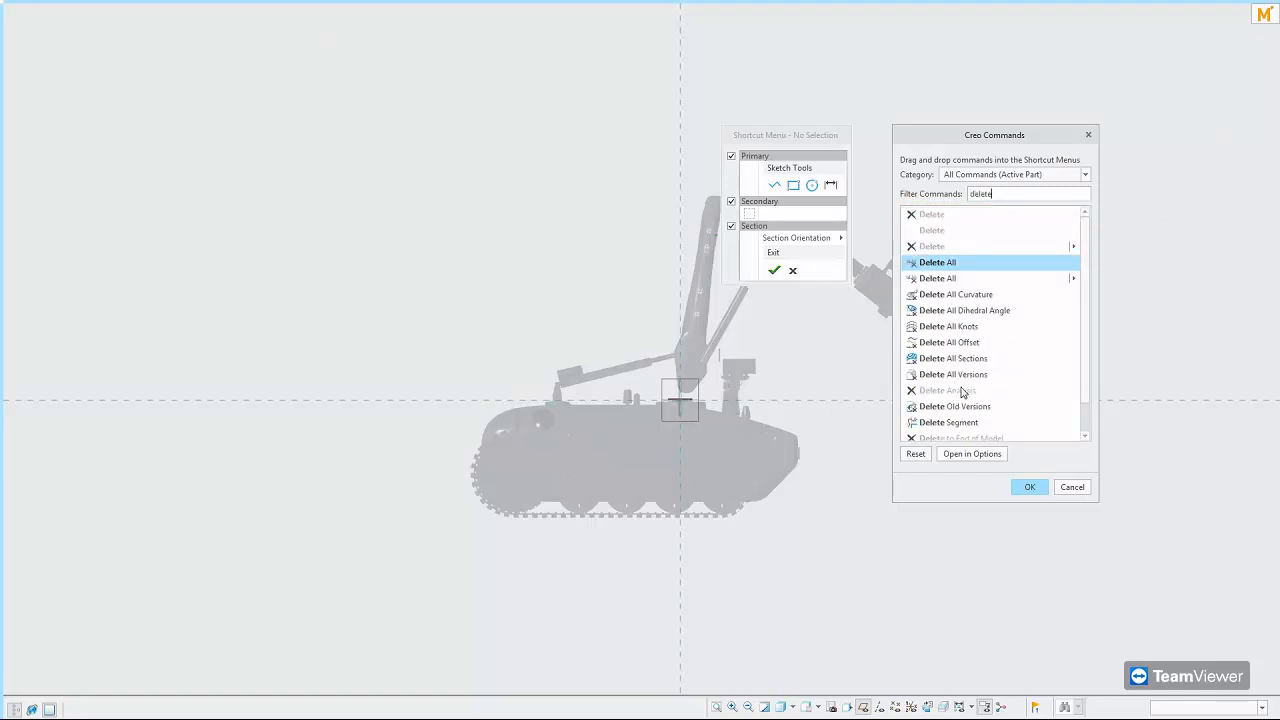
mouse_move(948, 422)
left_mouse_down()
mouse_move(839, 233)
mouse_move(842, 191)
left_mouse_up()
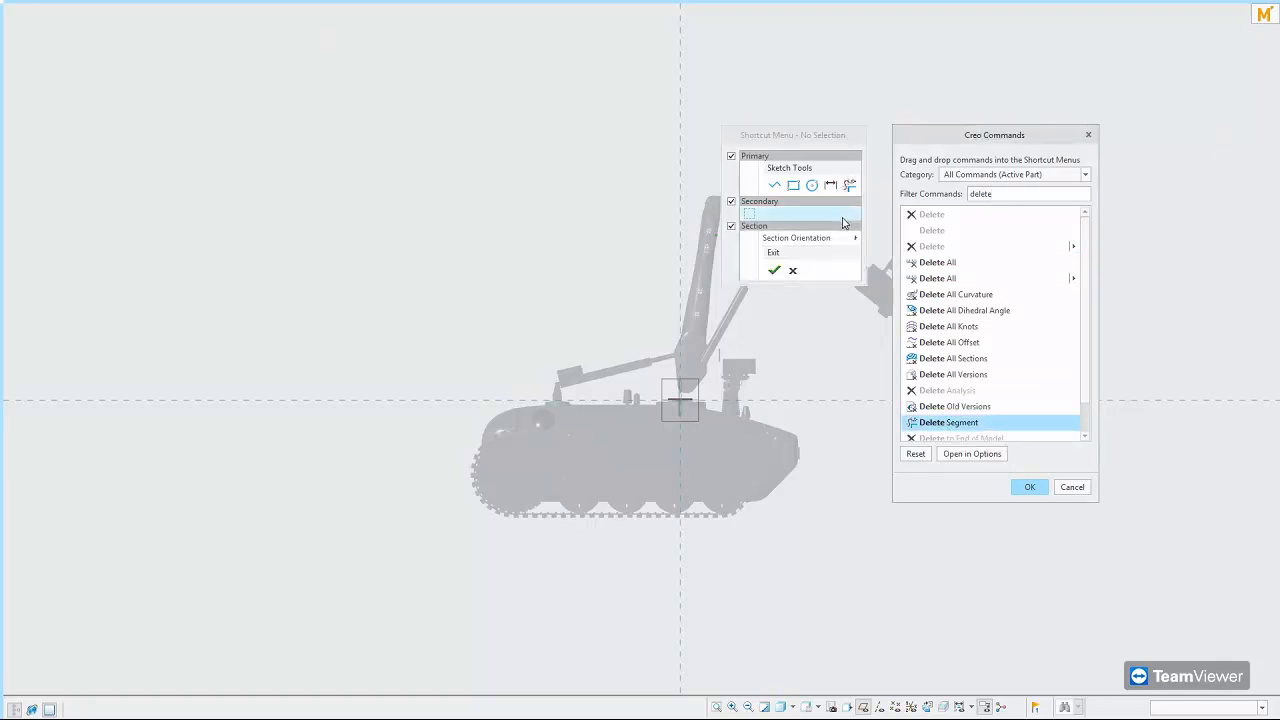
left_click_drag(797, 187, 823, 193)
Add Clip Model to the shortcut menu's Secondary section and save the customization
left_click_drag(1014, 194, 829, 217)
type("clip")
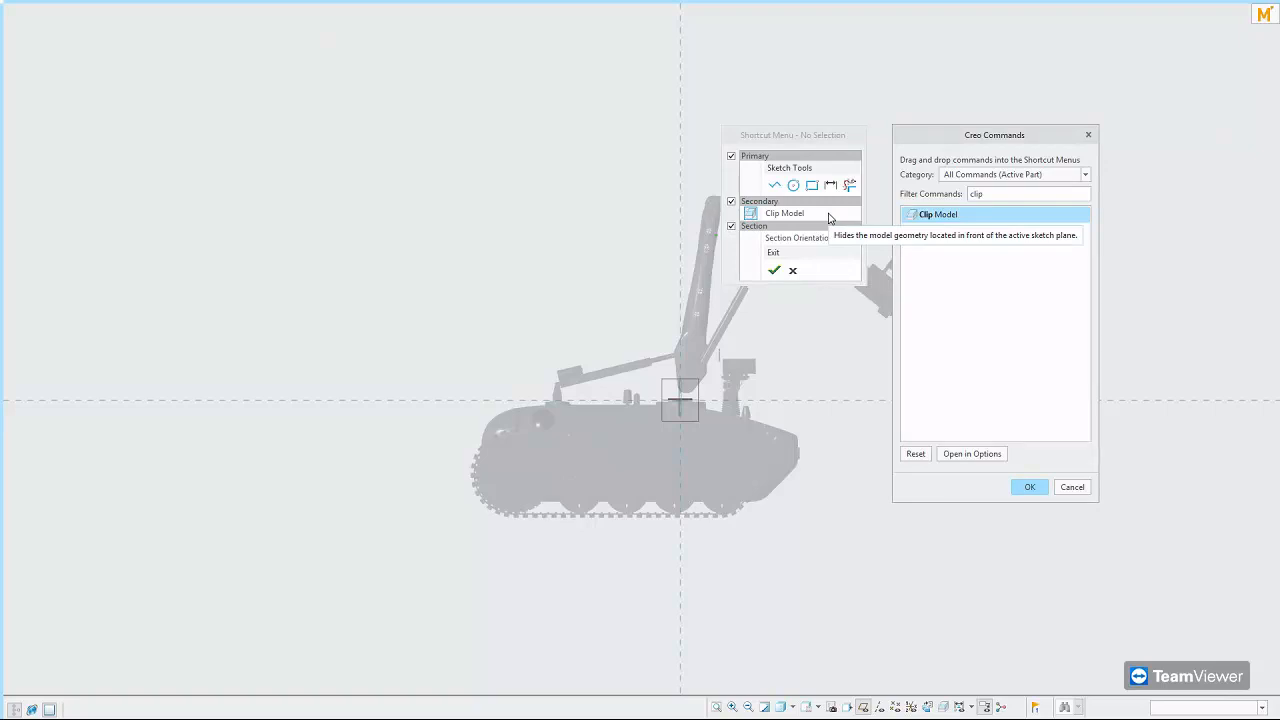
left_click(1030, 488)
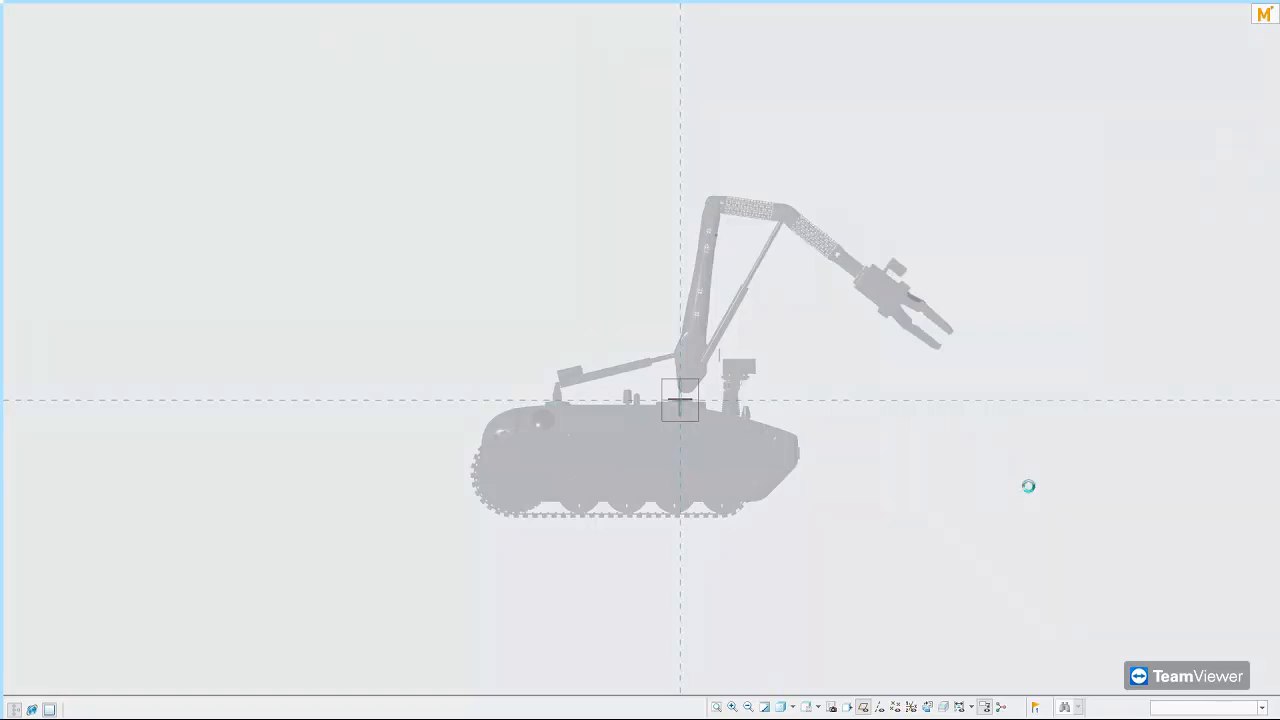
Clip the model geometry in front of the active sketch plane
right_click(917, 459)
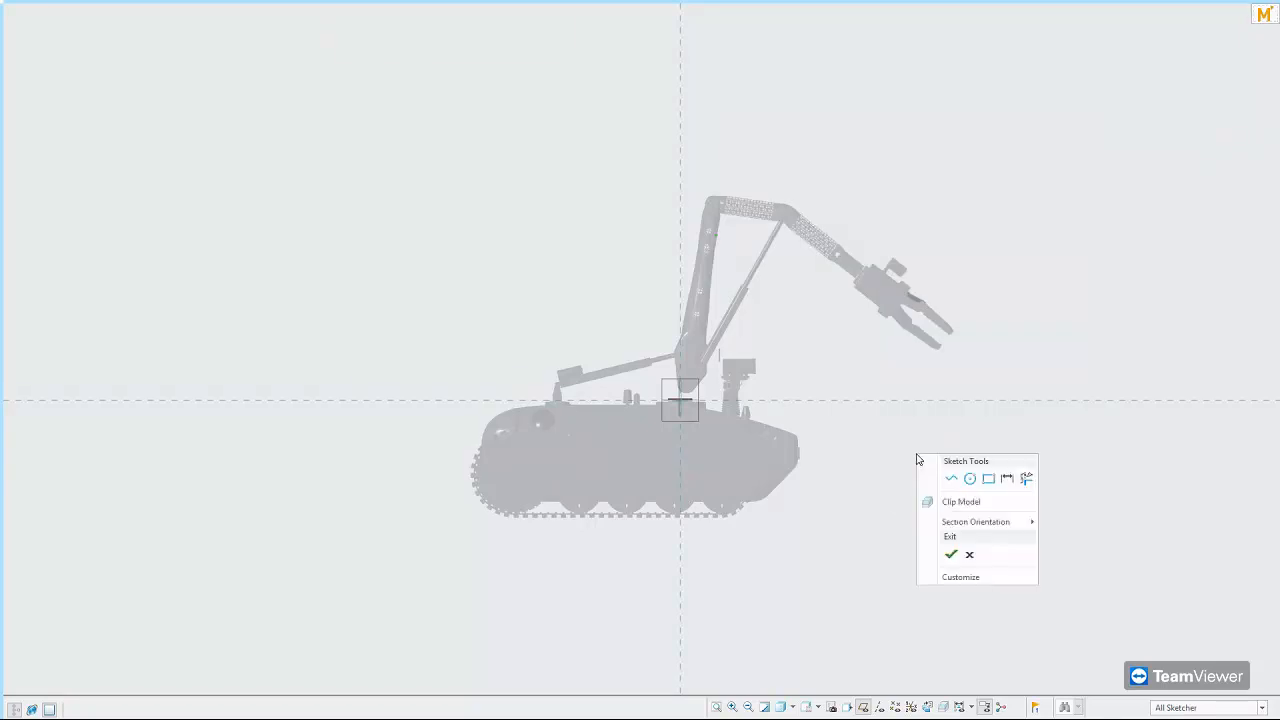
left_click(985, 506)
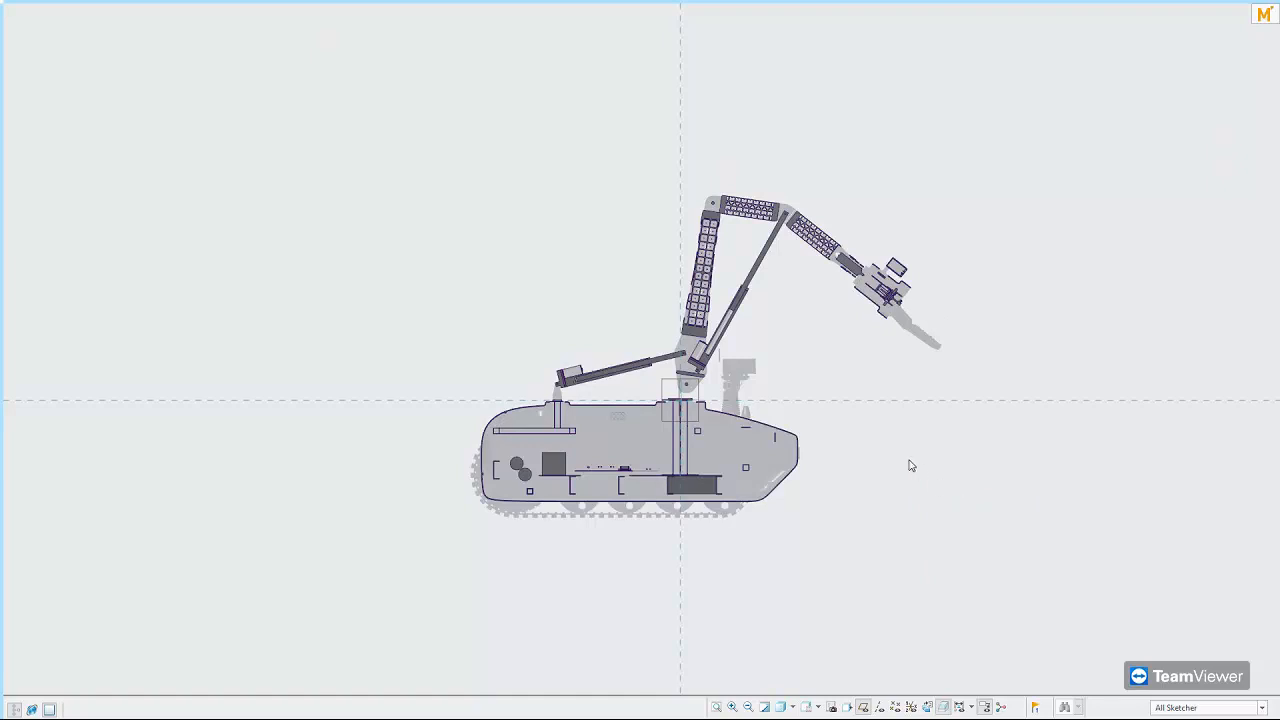
scroll(712, 392, "up", 3)
scroll(688, 393, "up", 10)
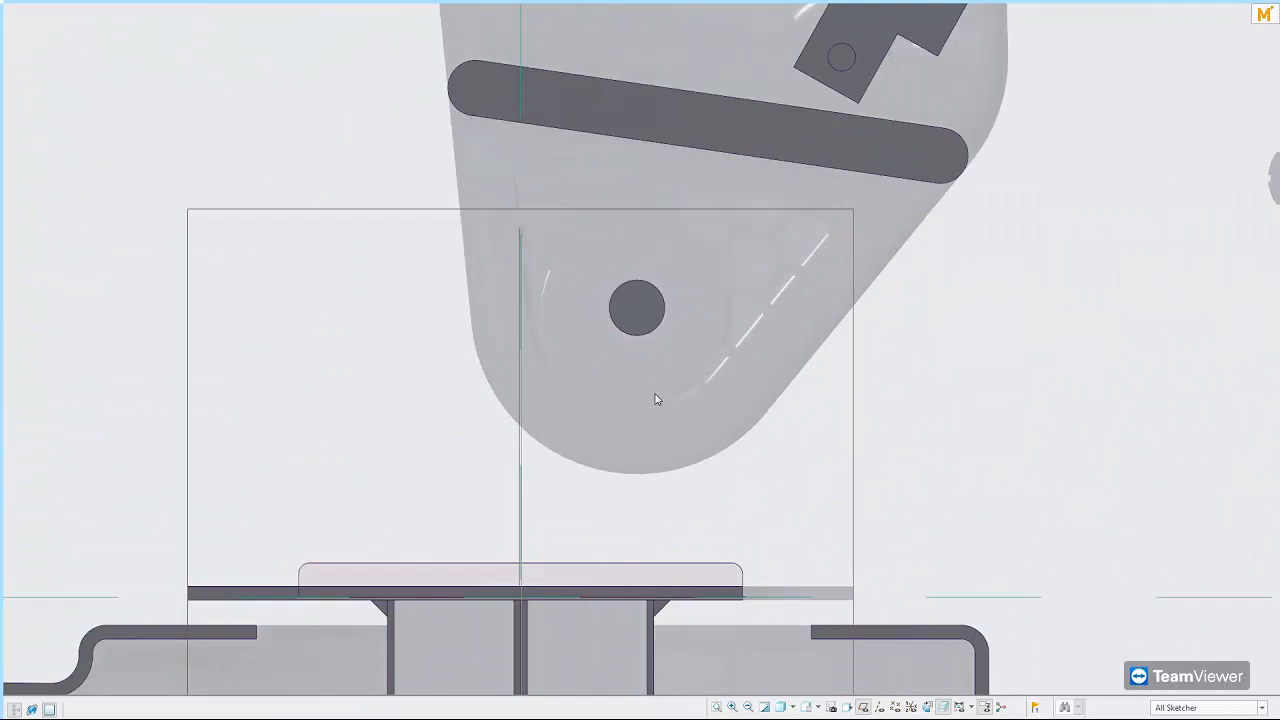
Sketch two concentric circles on the arm's pivot hole, one around the hole edge and one about 0.72 in radius
right_click(742, 492)
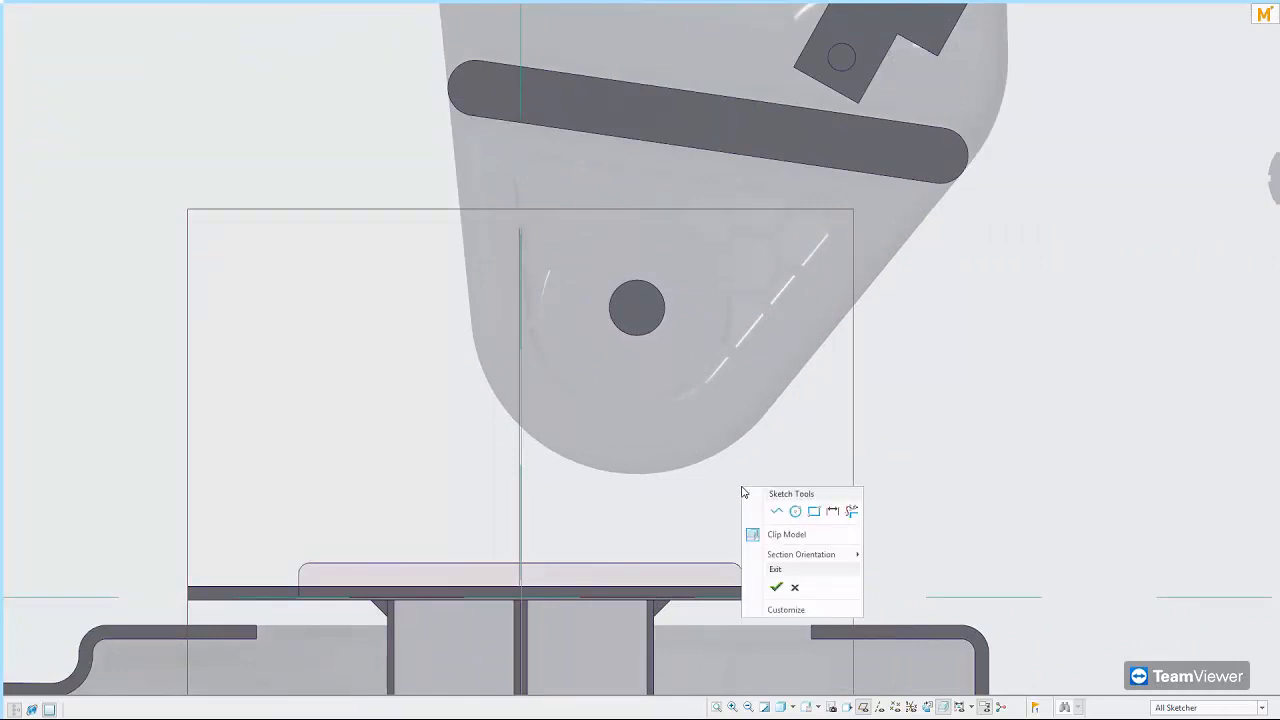
left_click(795, 515)
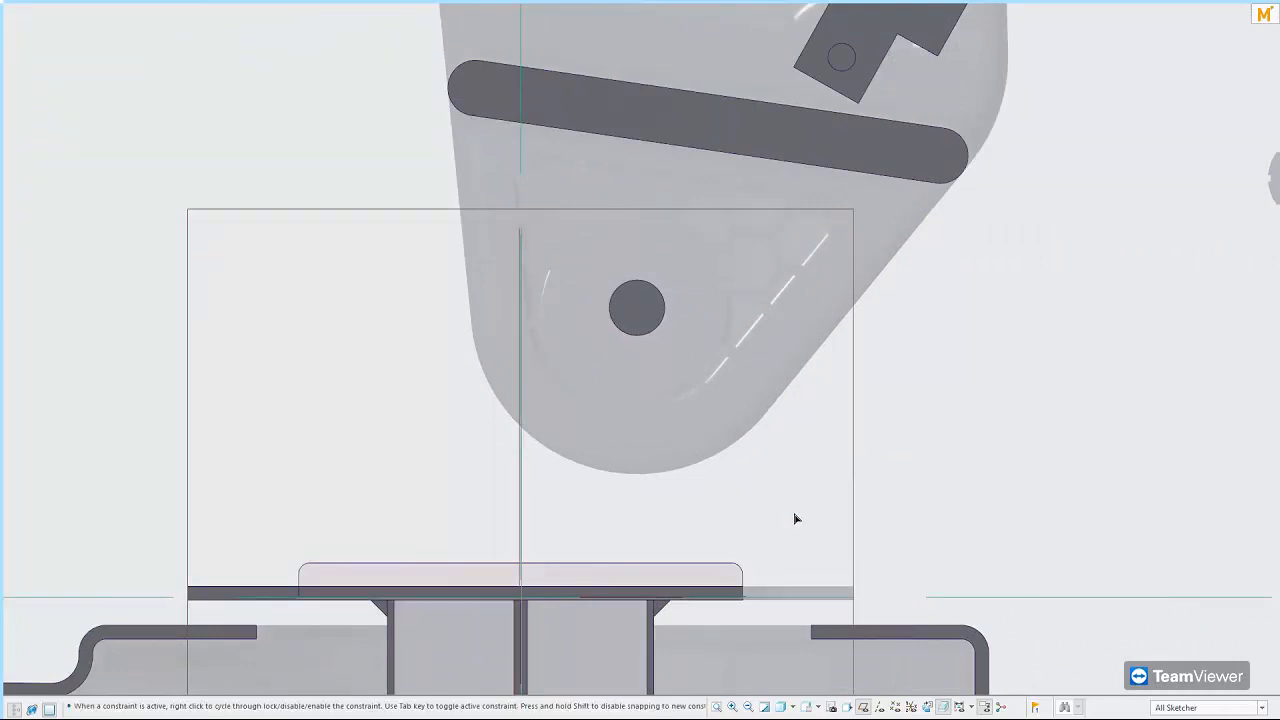
left_click(637, 308)
scroll(680, 258, "up", 5)
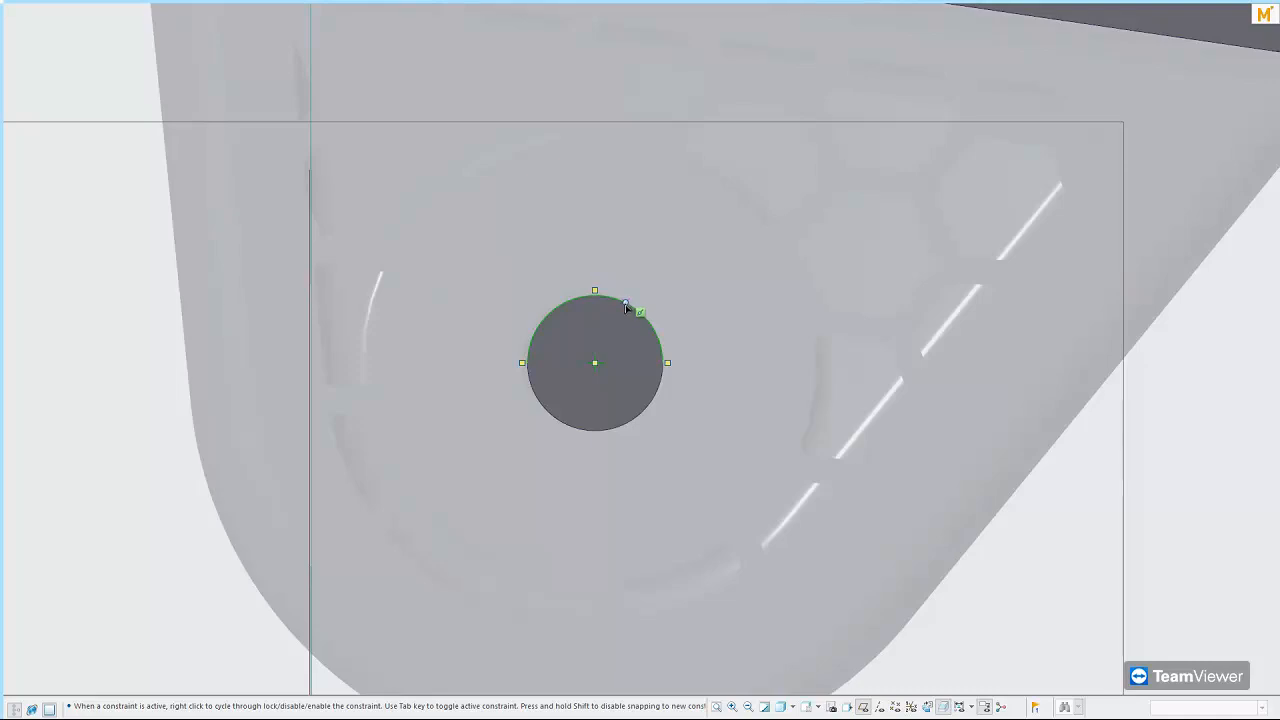
left_click(594, 364)
left_click(776, 427)
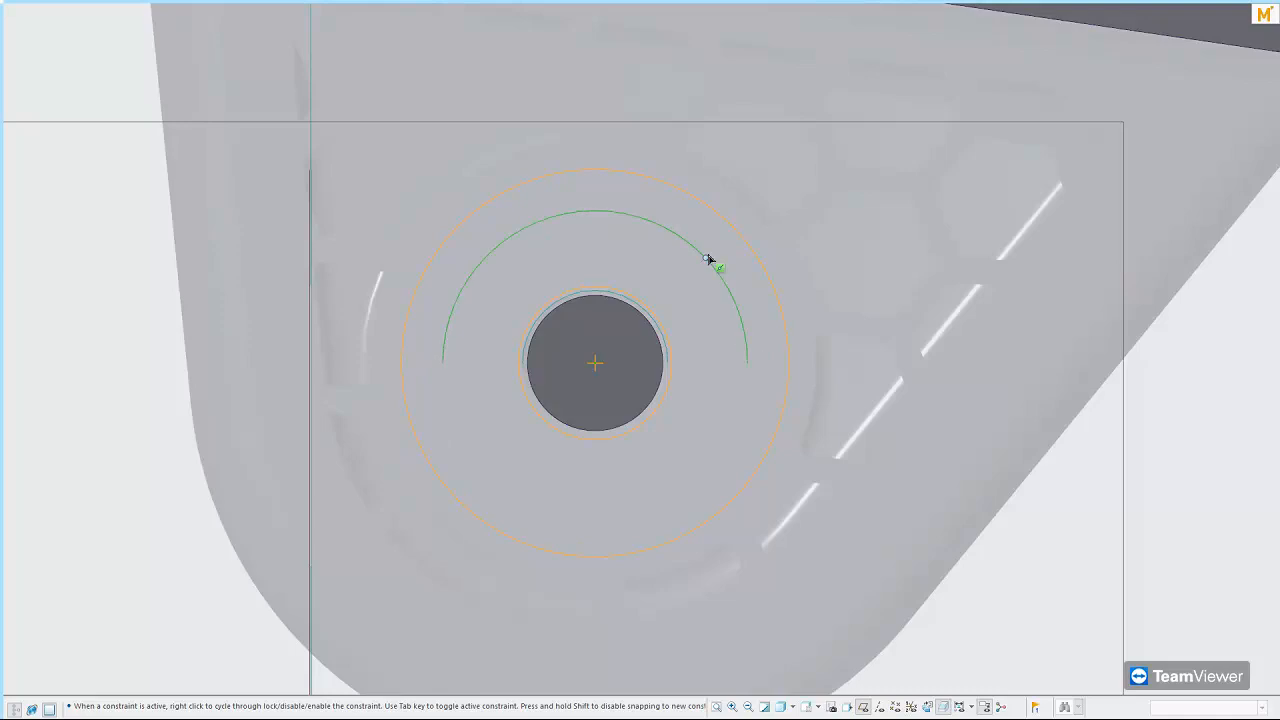
scroll(705, 265, "down", 5)
right_click(435, 366)
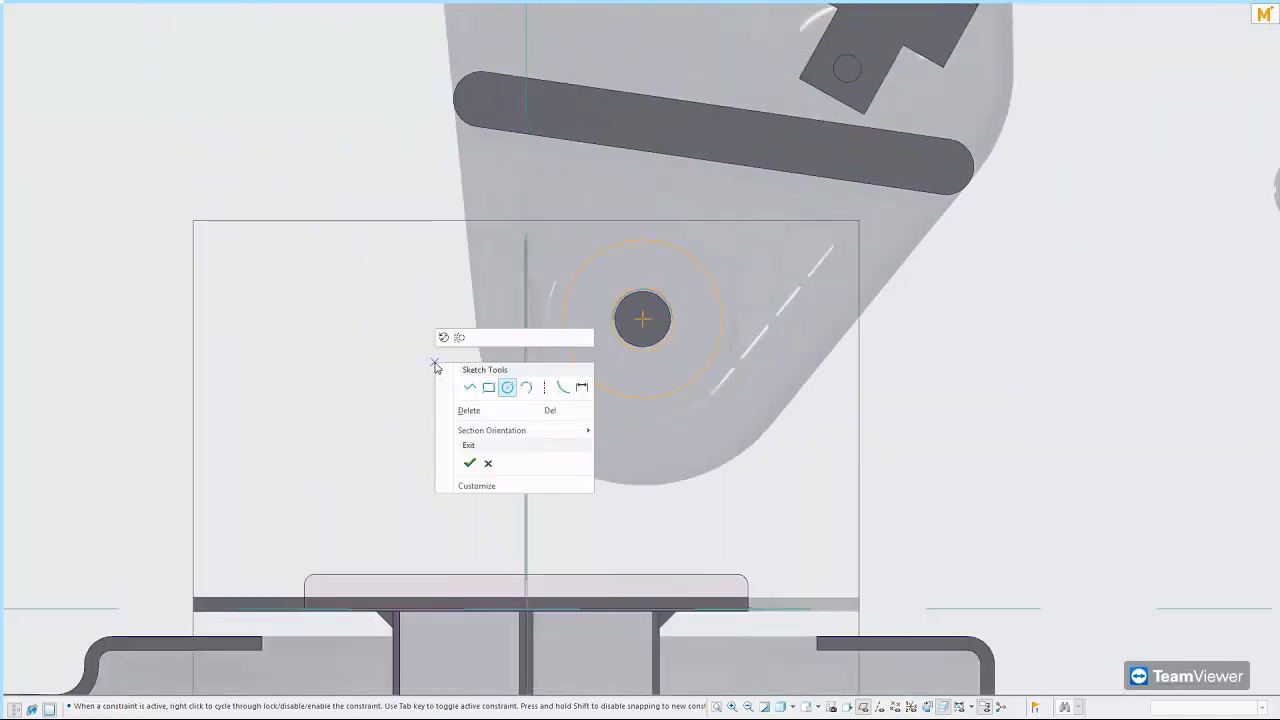
left_click(468, 387)
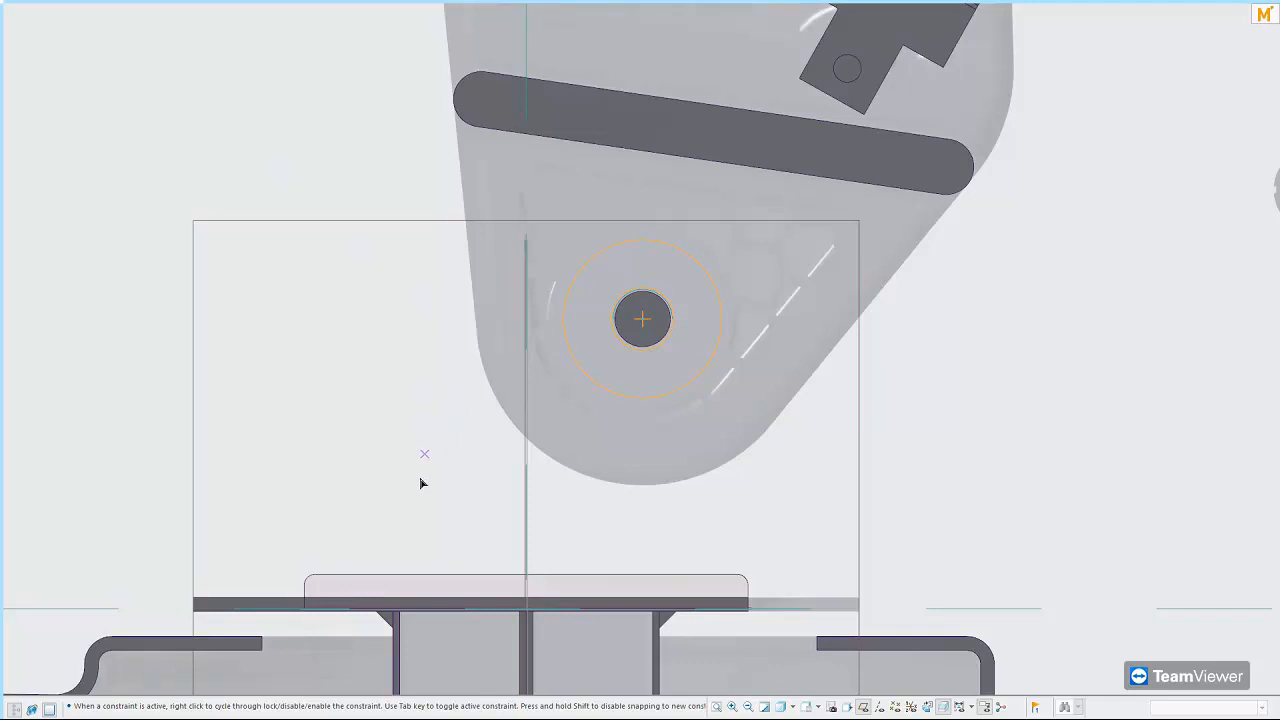
left_click(414, 575)
left_click(658, 584)
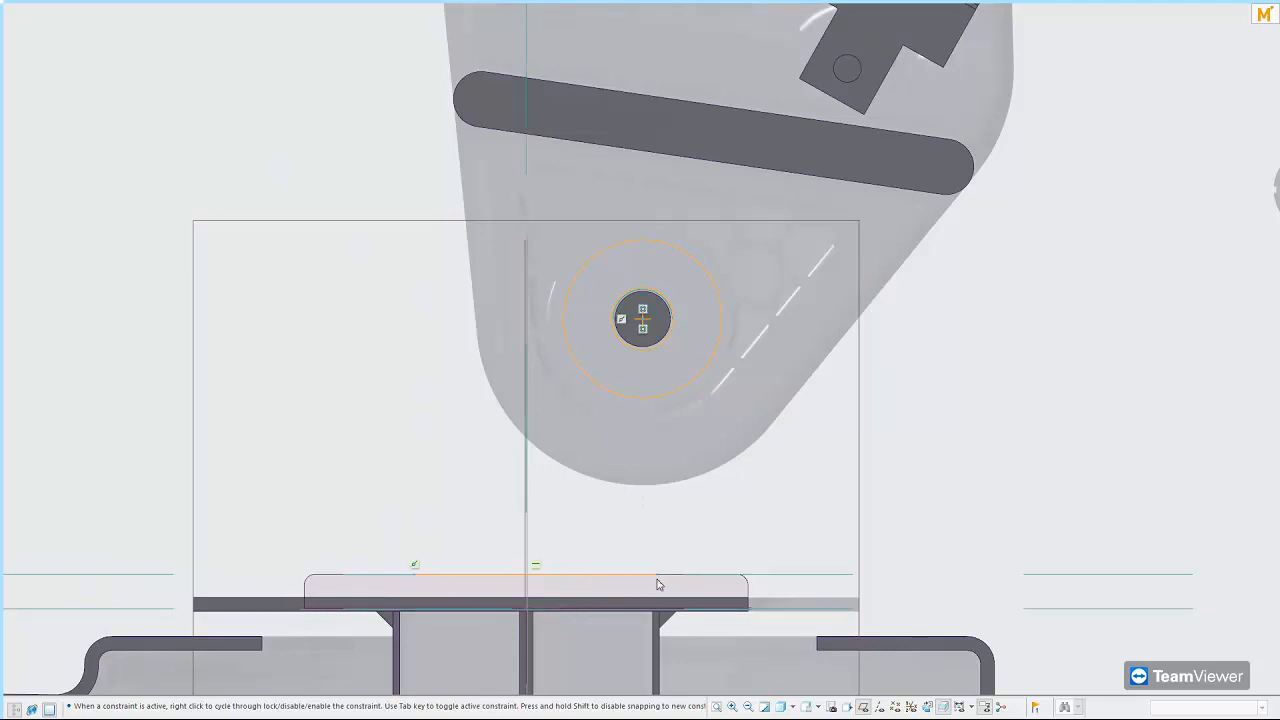
left_click(714, 361)
key("Escape")
Sketch a horizontal line about 2.11 long on the plate's upper edge and connect both ends tangentially to the outer circle
right_click(674, 524)
left_click(706, 547)
left_click(414, 575)
left_click(647, 577)
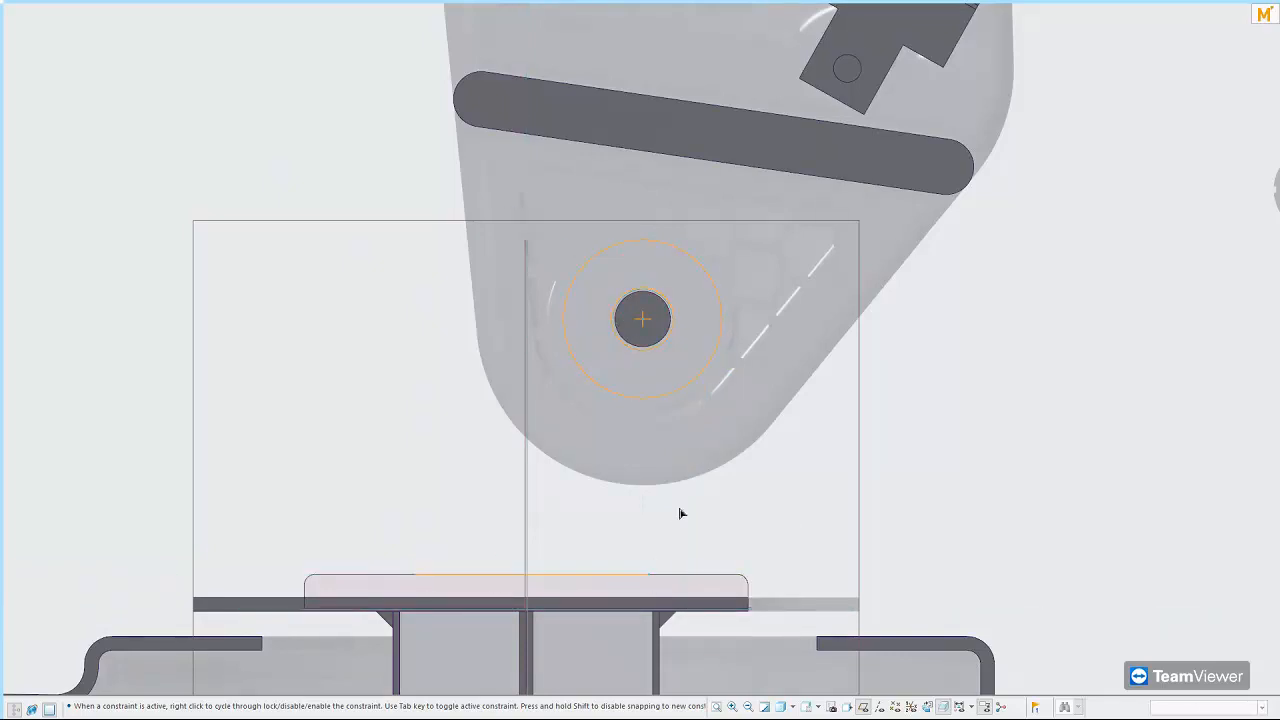
left_click(715, 347)
middle_click(470, 486)
left_click(418, 576)
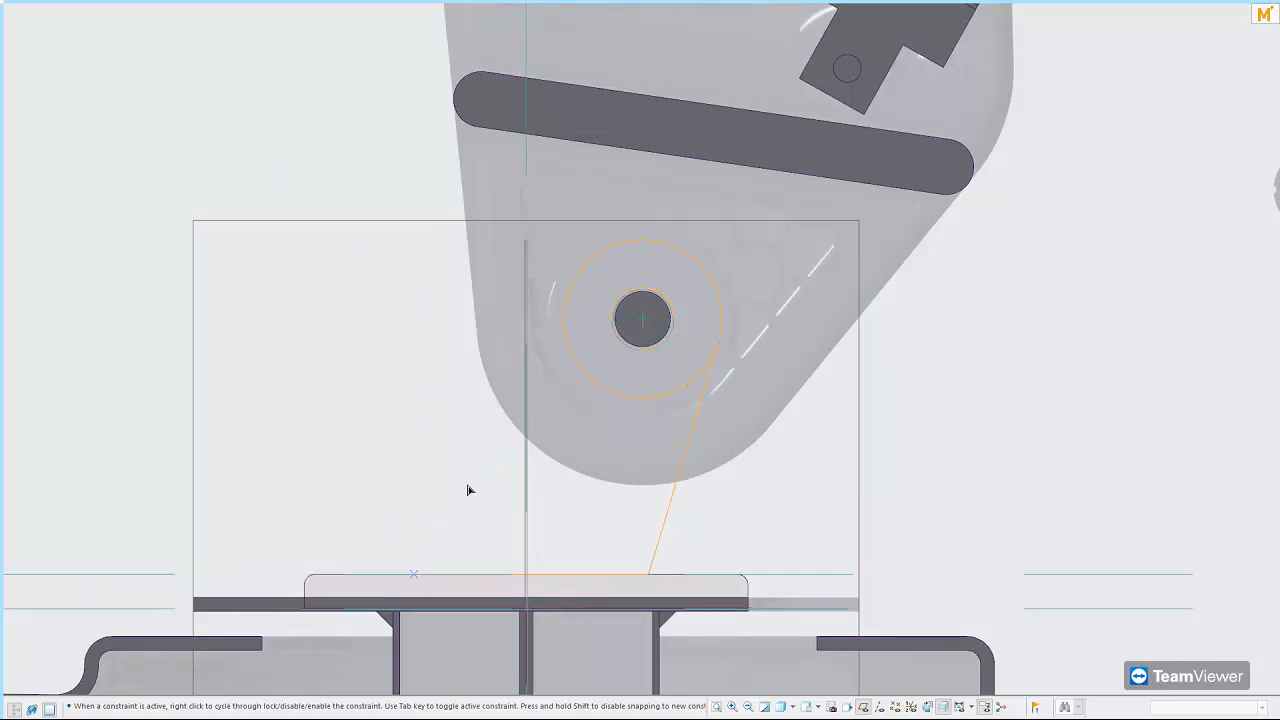
left_click(566, 297)
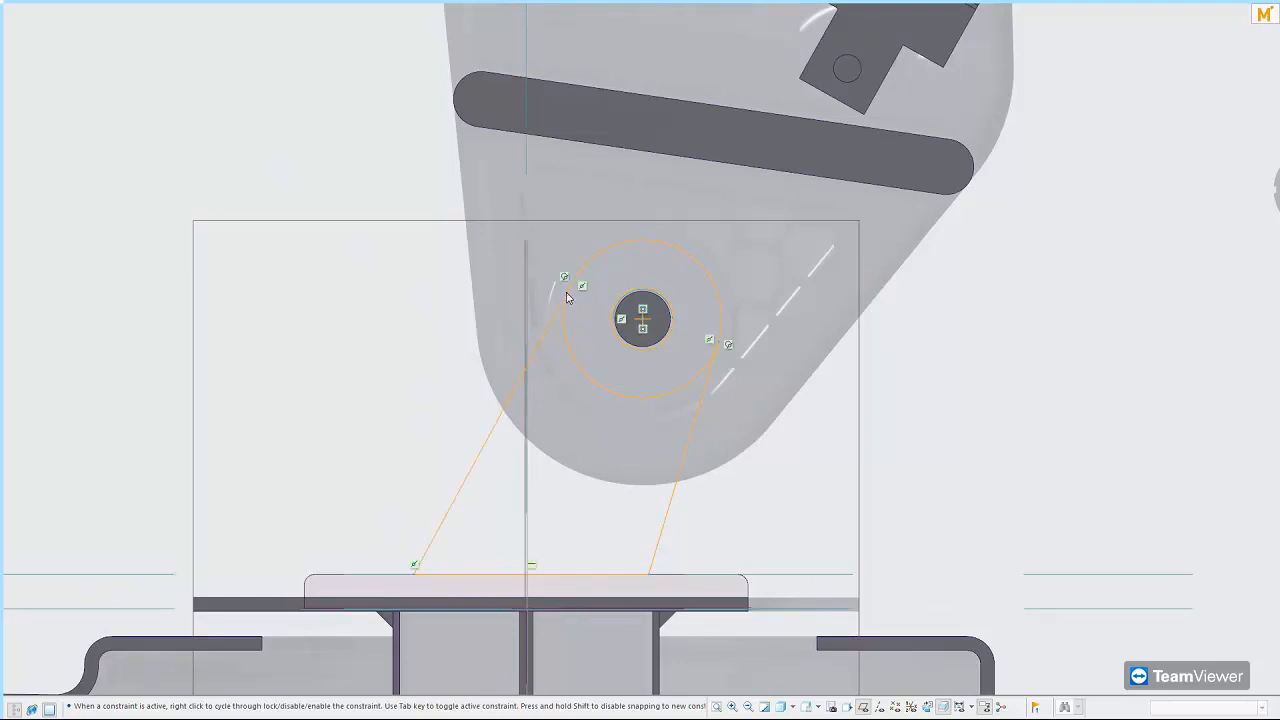
middle_click(418, 427)
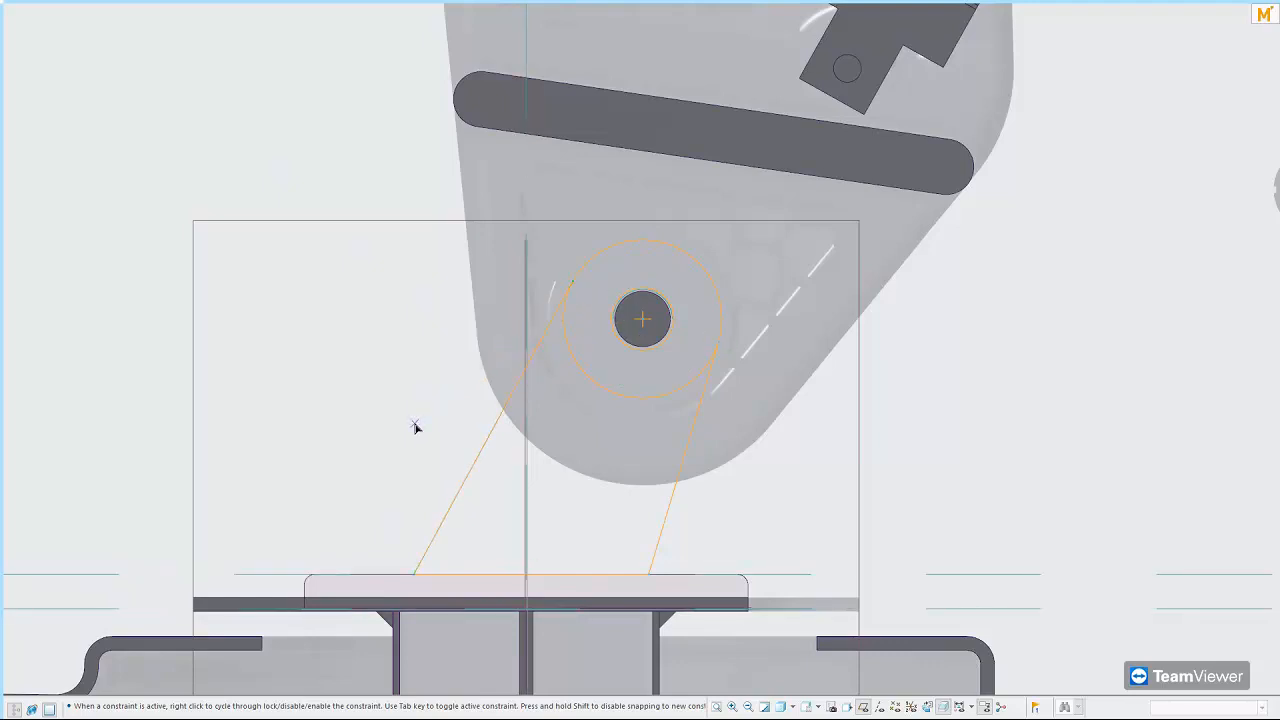
Trim away the lower arc of the outer circle between the two tangent lines with Delete Segment
right_click(415, 427)
left_click(369, 427)
right_click(391, 426)
left_click(501, 452)
left_click(610, 388)
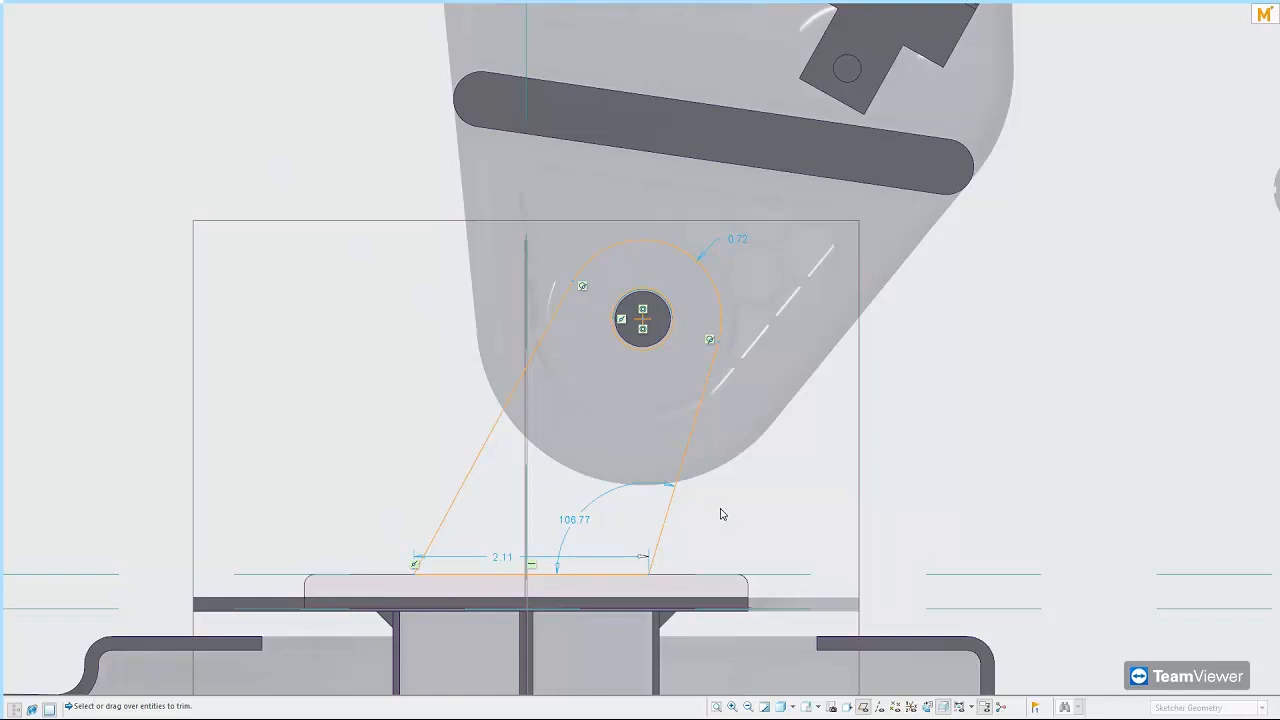
Set the angle between the base line and the shorter tangent line to 110 degrees
double_click(574, 522)
type("110")
key("Return")
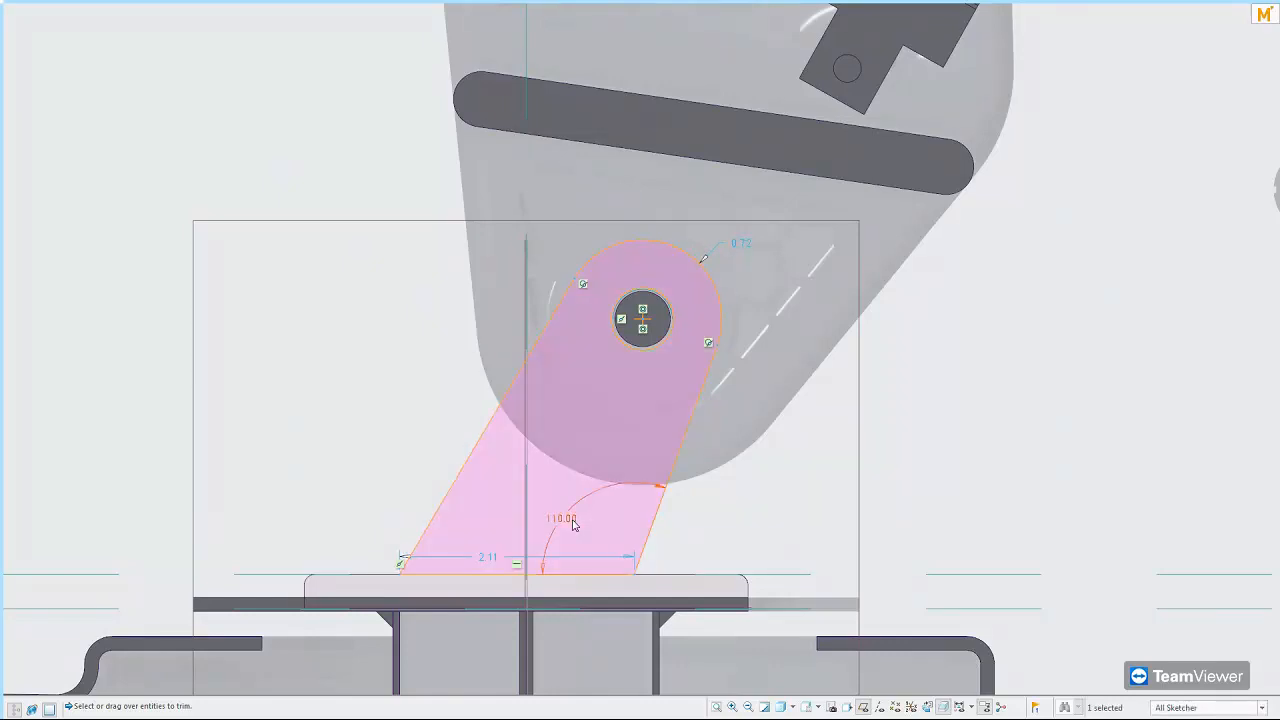
Set the length of the bracket profile's base line to 2 and complete the sketch
double_click(485, 561)
type("2")
key("Return")
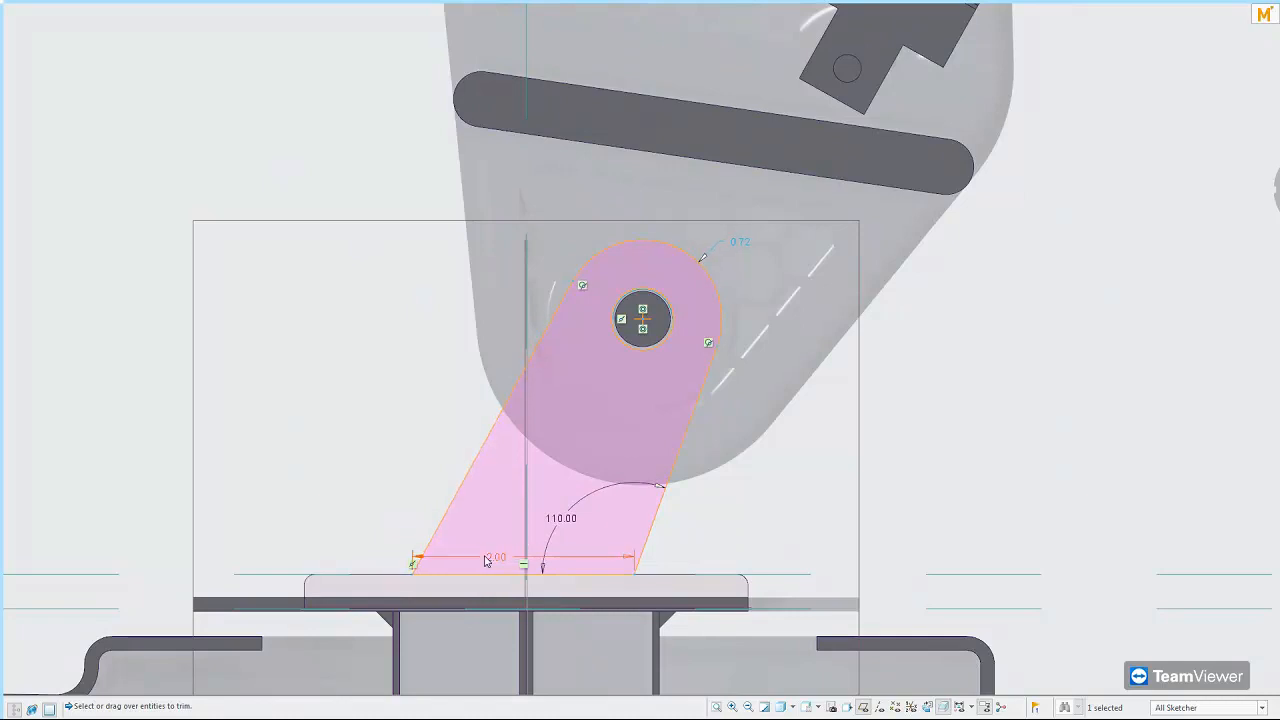
right_click(723, 517)
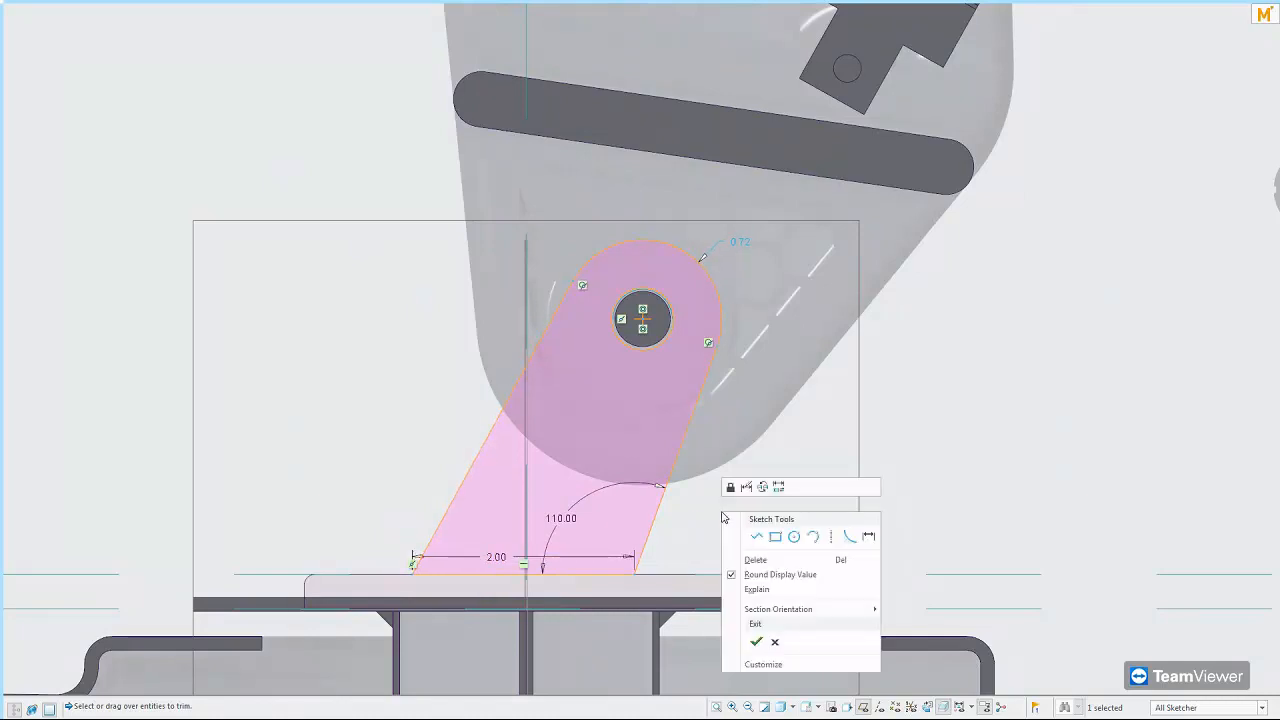
left_click(757, 640)
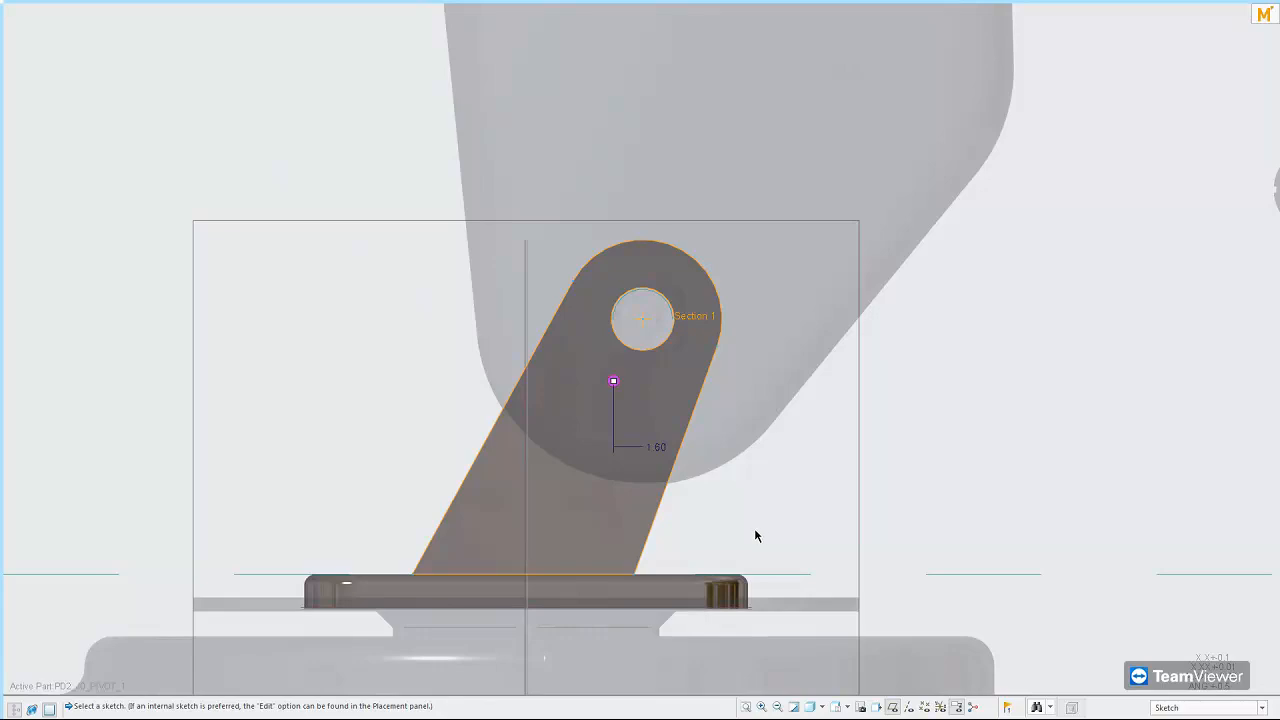
Set the extrusion's first-side depth to To Selected, using the circular edge on the arm as the reference
middle_click_drag(641, 474, 703, 509)
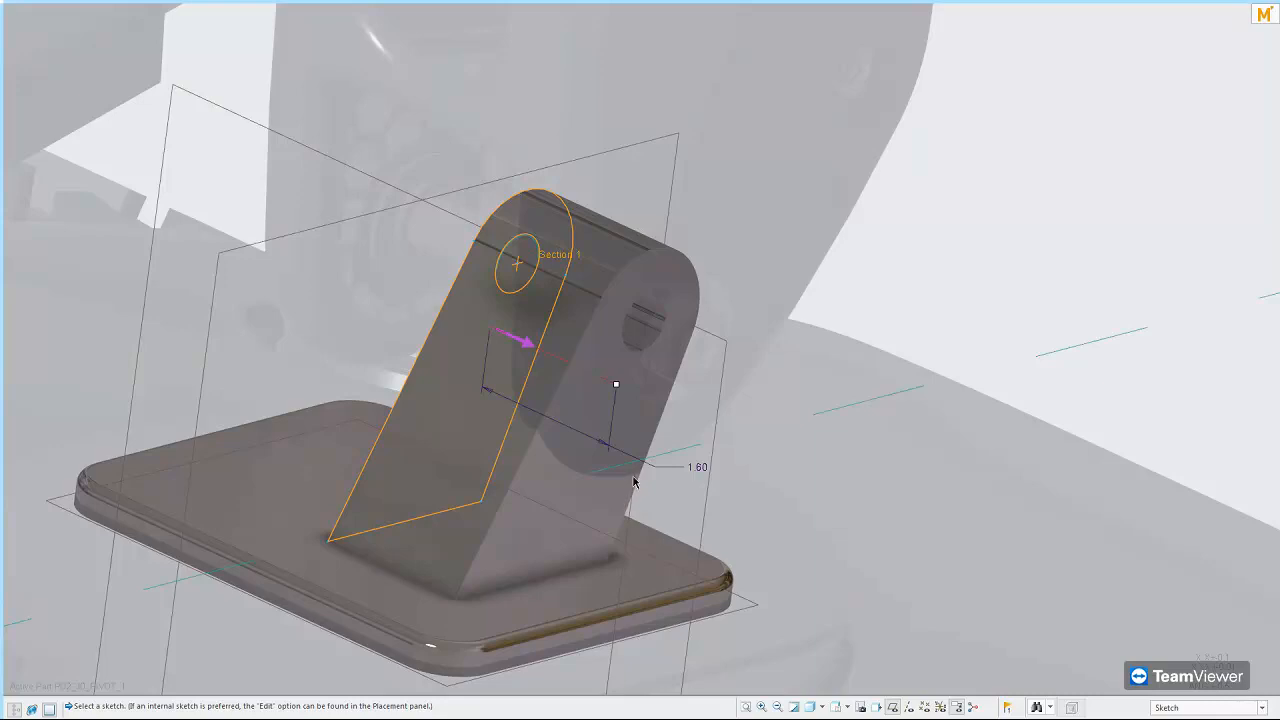
scroll(430, 236, "up", 2)
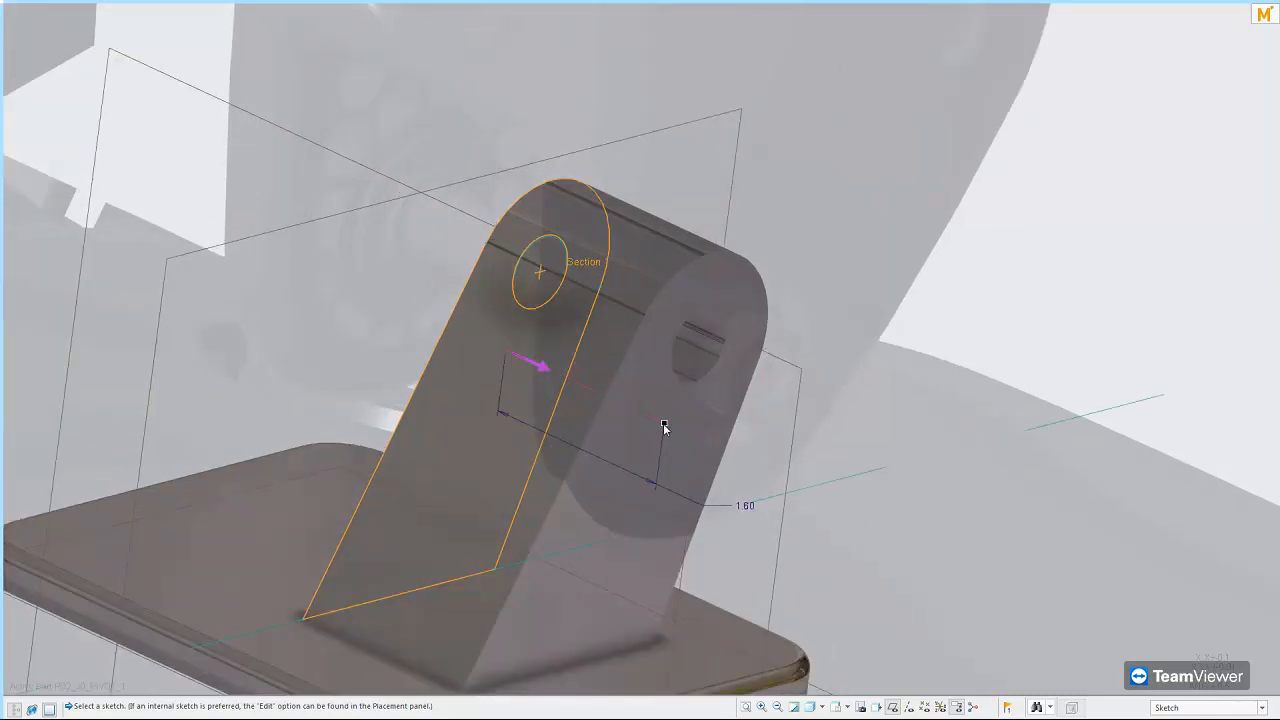
right_click(663, 424)
left_click(702, 522)
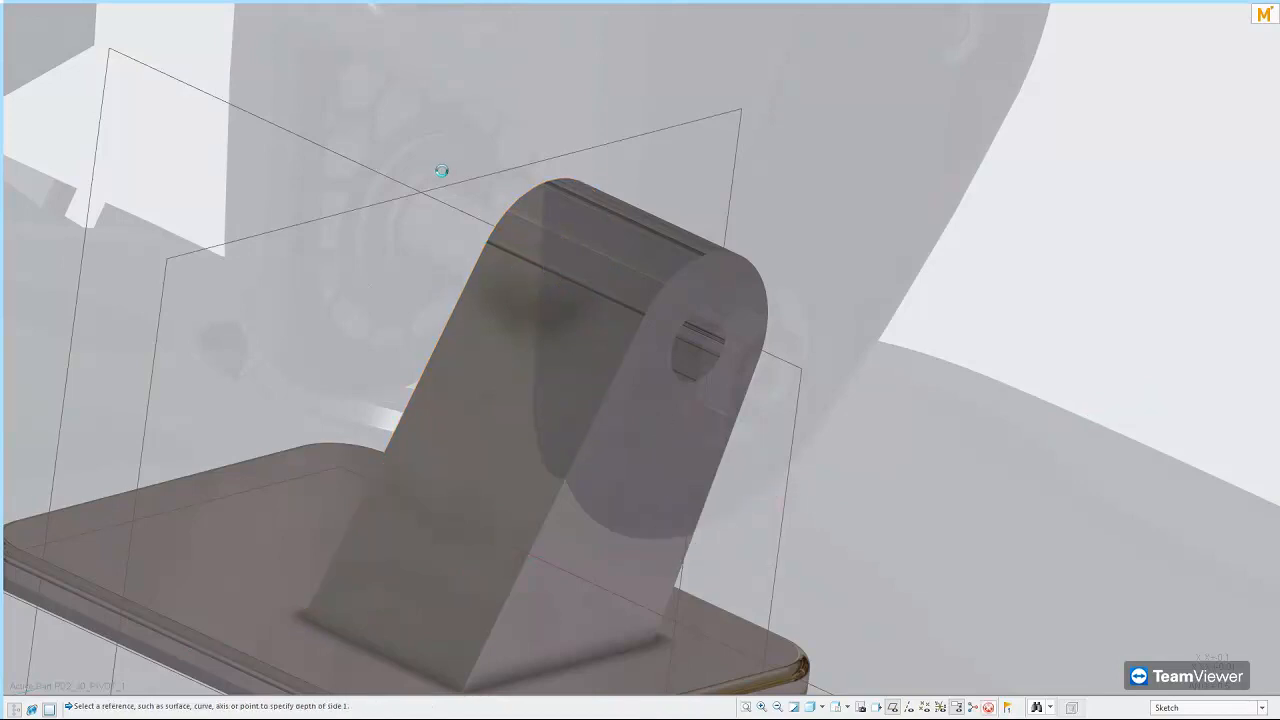
scroll(432, 178, "up", 3)
left_click(431, 179)
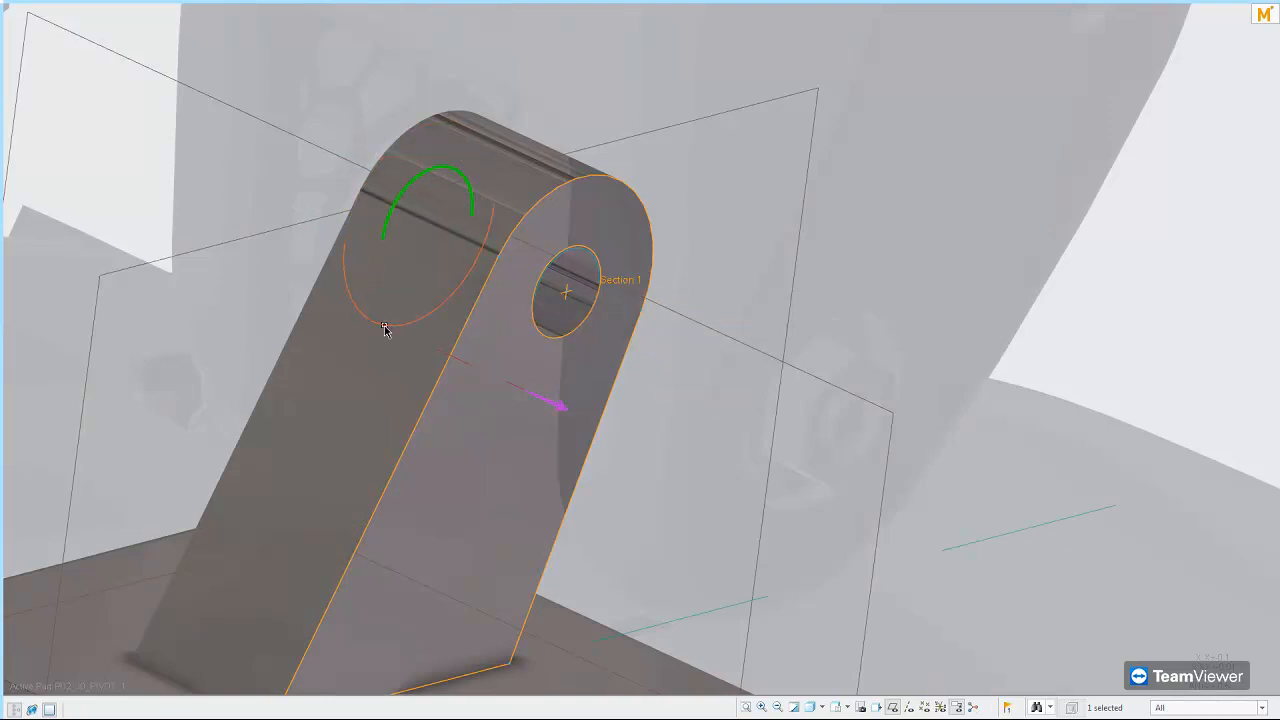
Give the extrusion's other side a blind depth of 0.4 so it starts off the sketch plane, and complete the feature
right_click(385, 330)
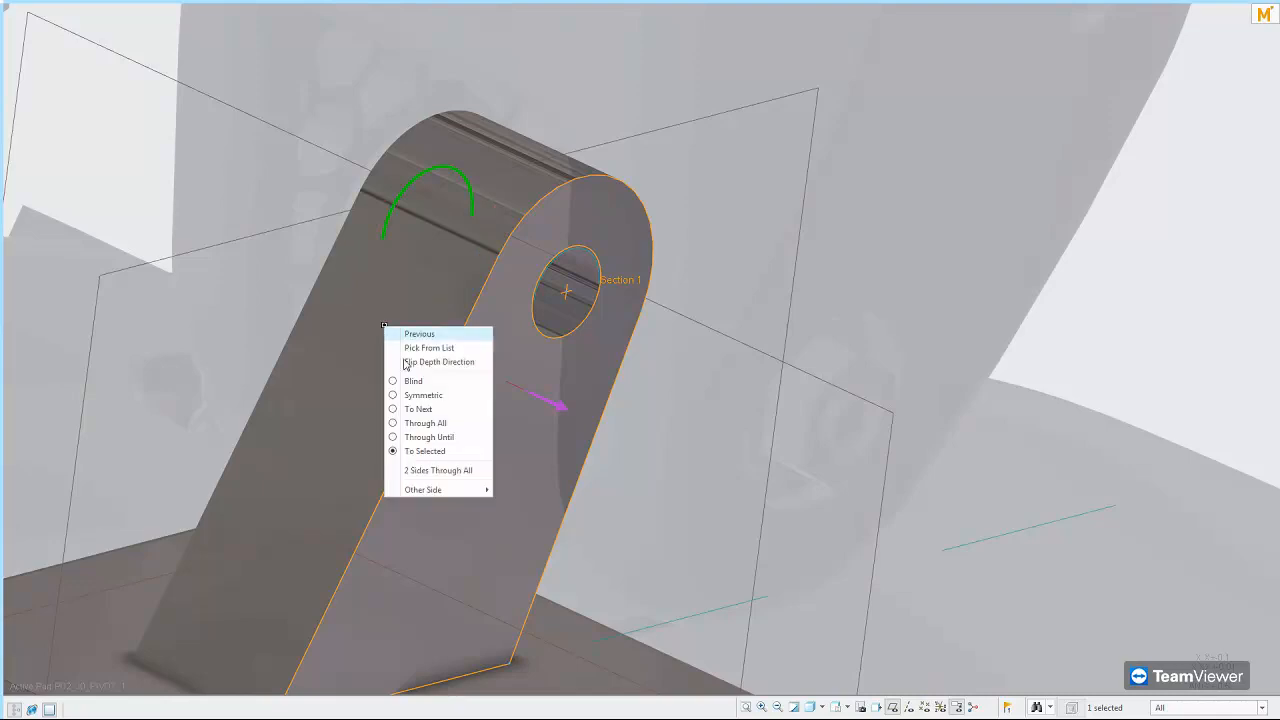
mouse_move(455, 489)
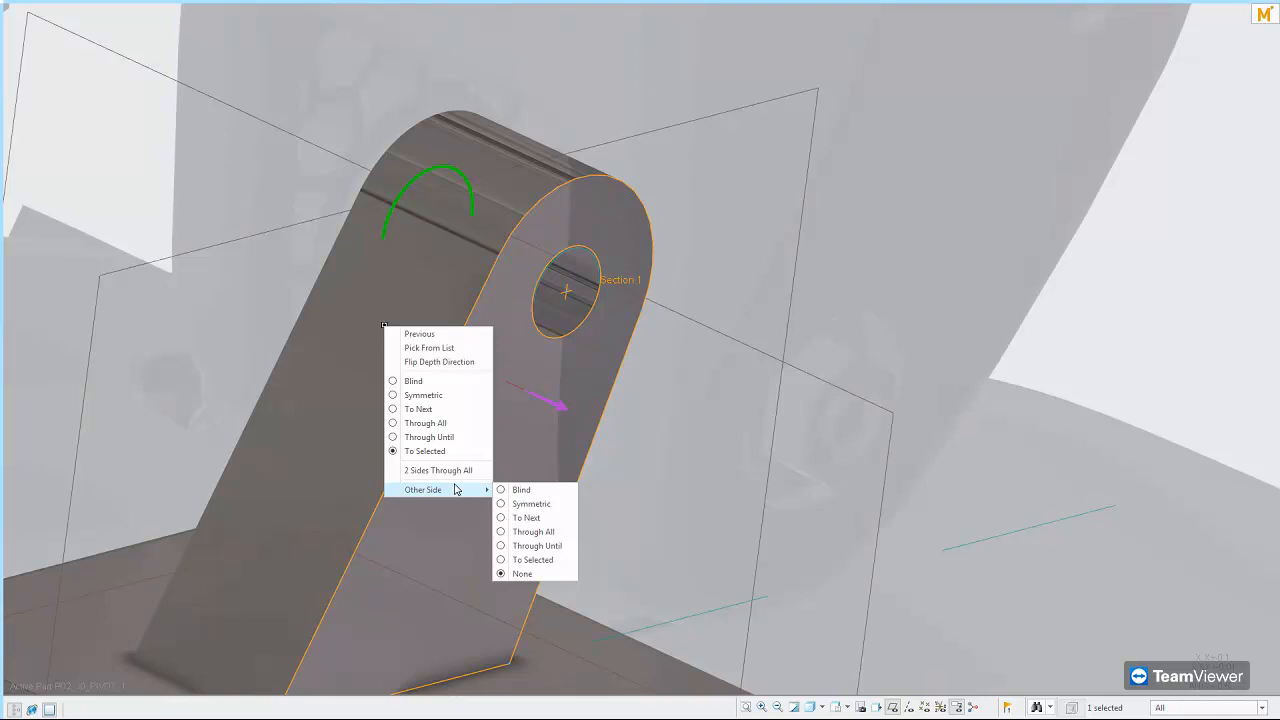
left_click(512, 490)
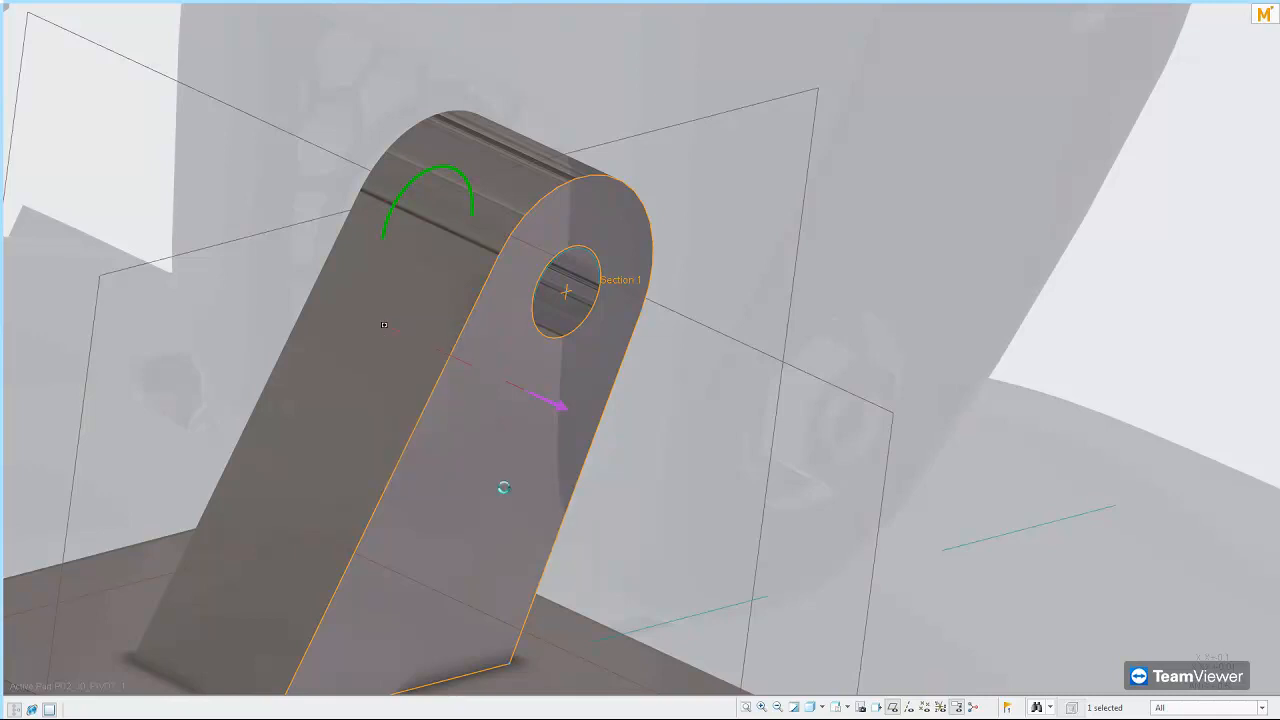
left_click_drag(326, 299, 425, 393)
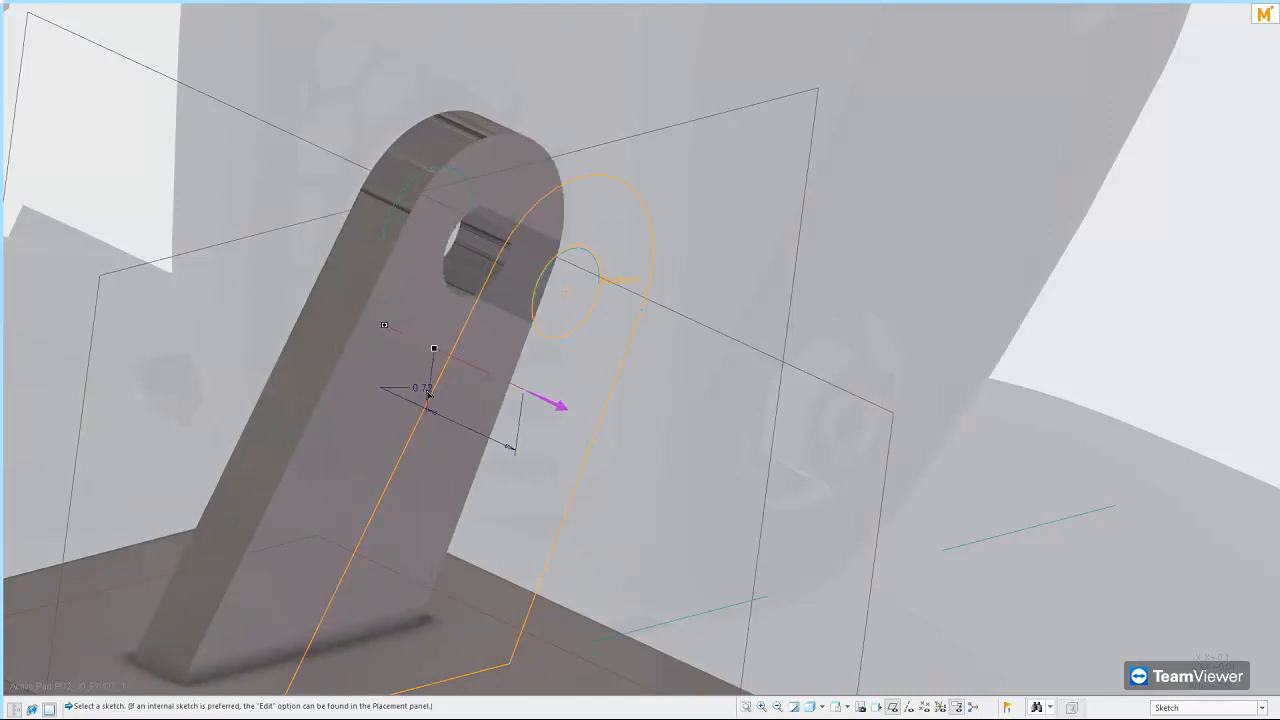
double_click(425, 391)
type("0.4")
key("Return")
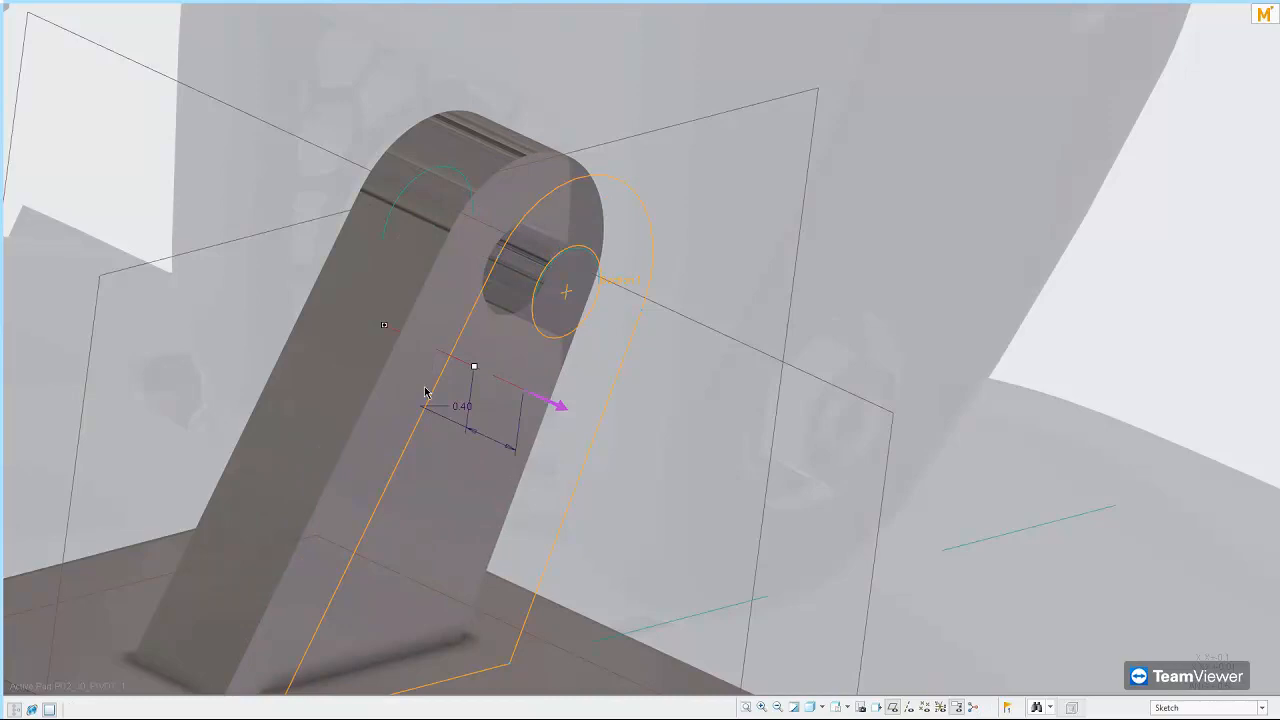
middle_click(629, 369)
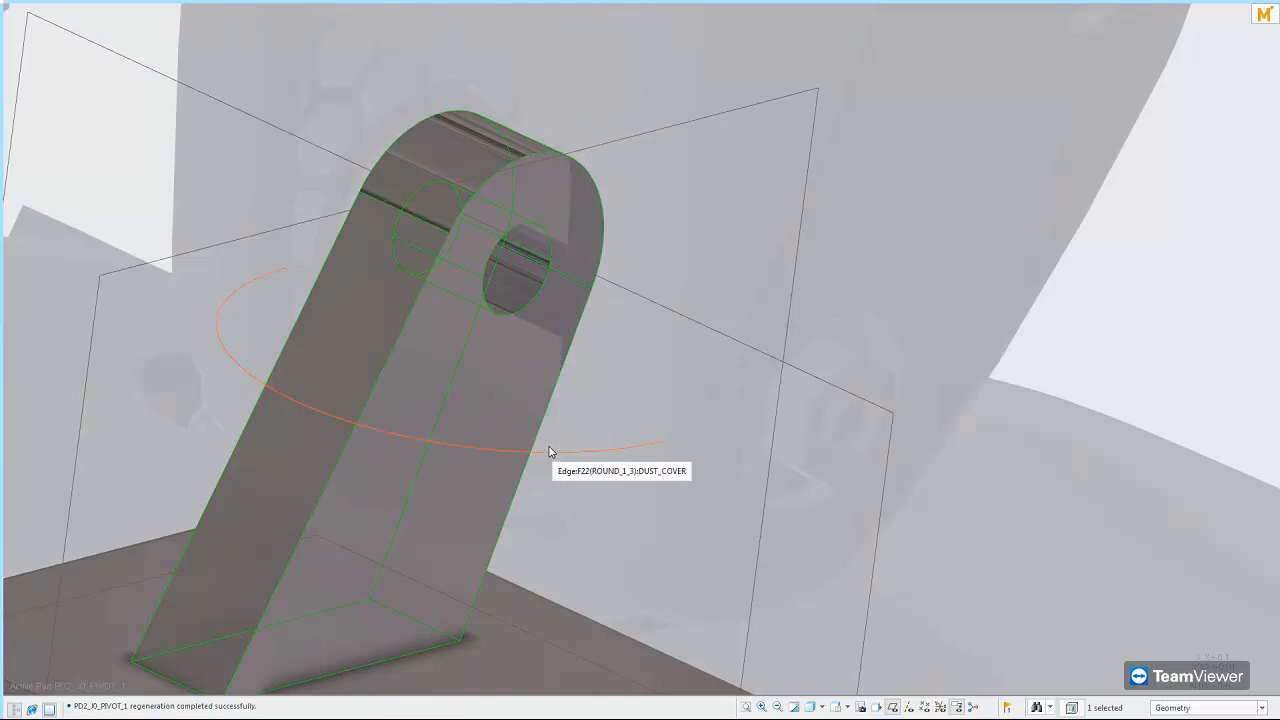
Select the whole lug feature Extrude 2 through its edge's parents and mirror it about the plate's middle datum plane
scroll(551, 449, "down", 2)
left_click(220, 233)
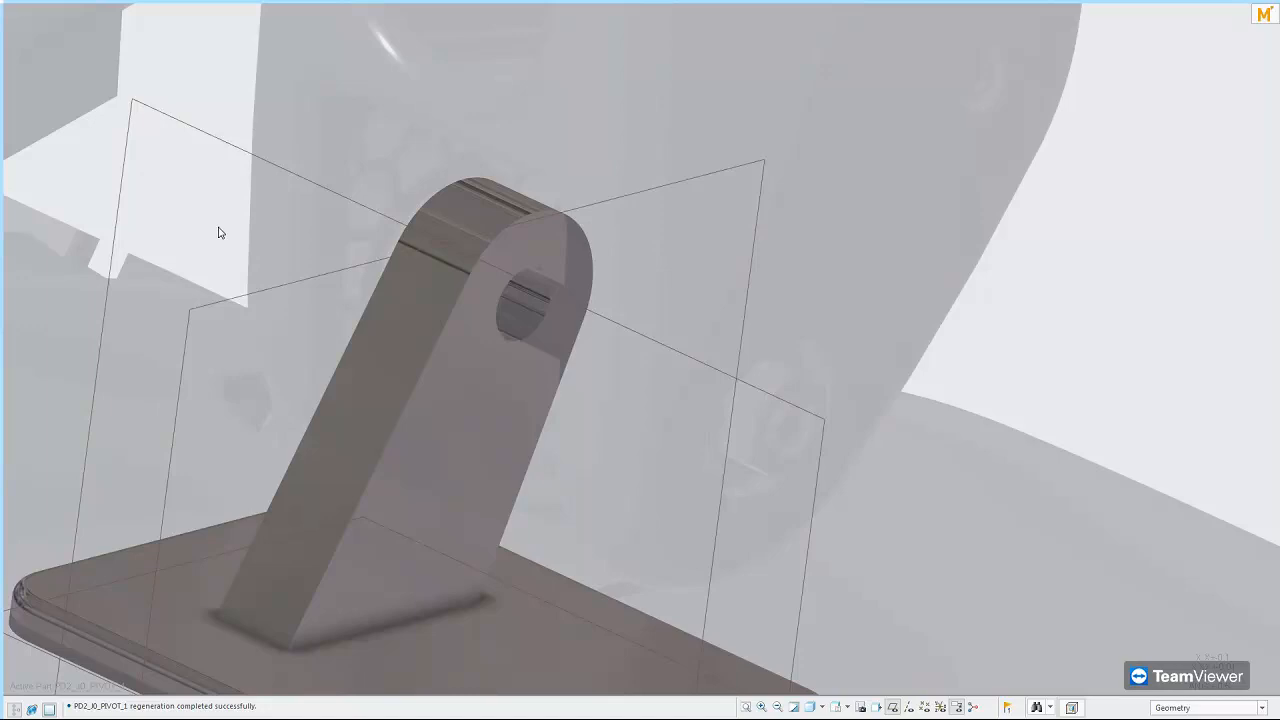
left_click(451, 437)
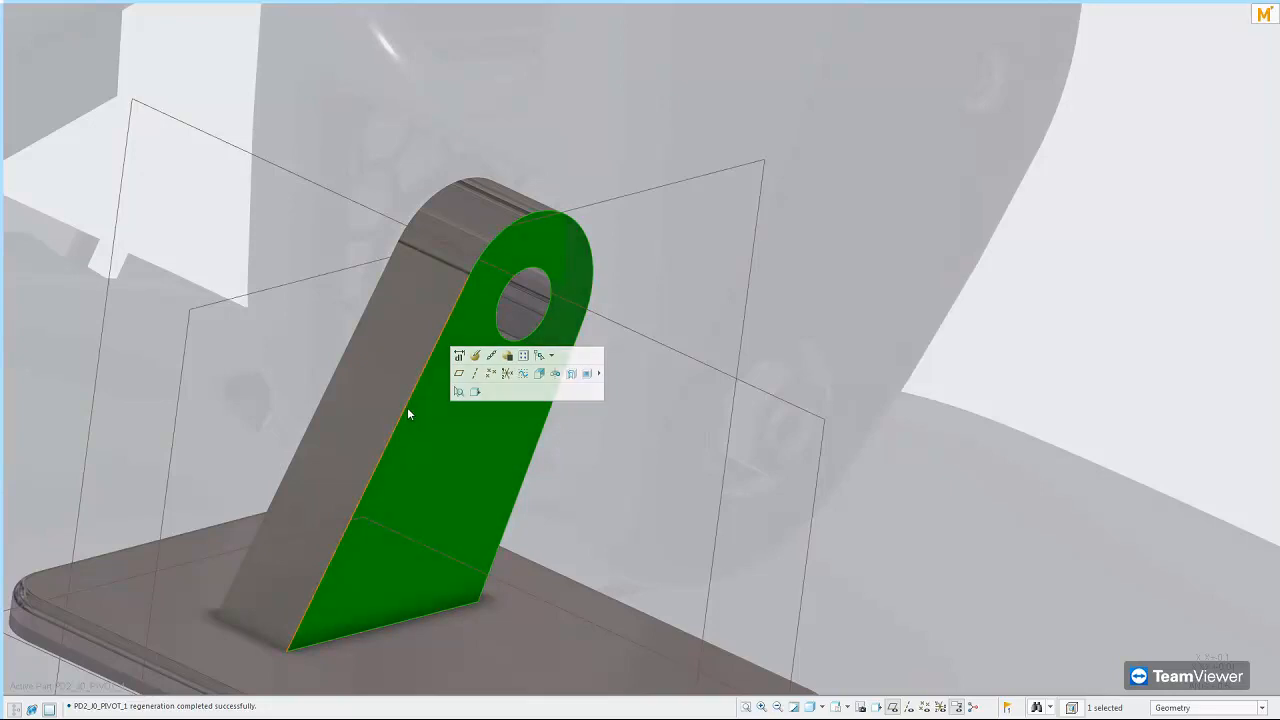
left_click(408, 412)
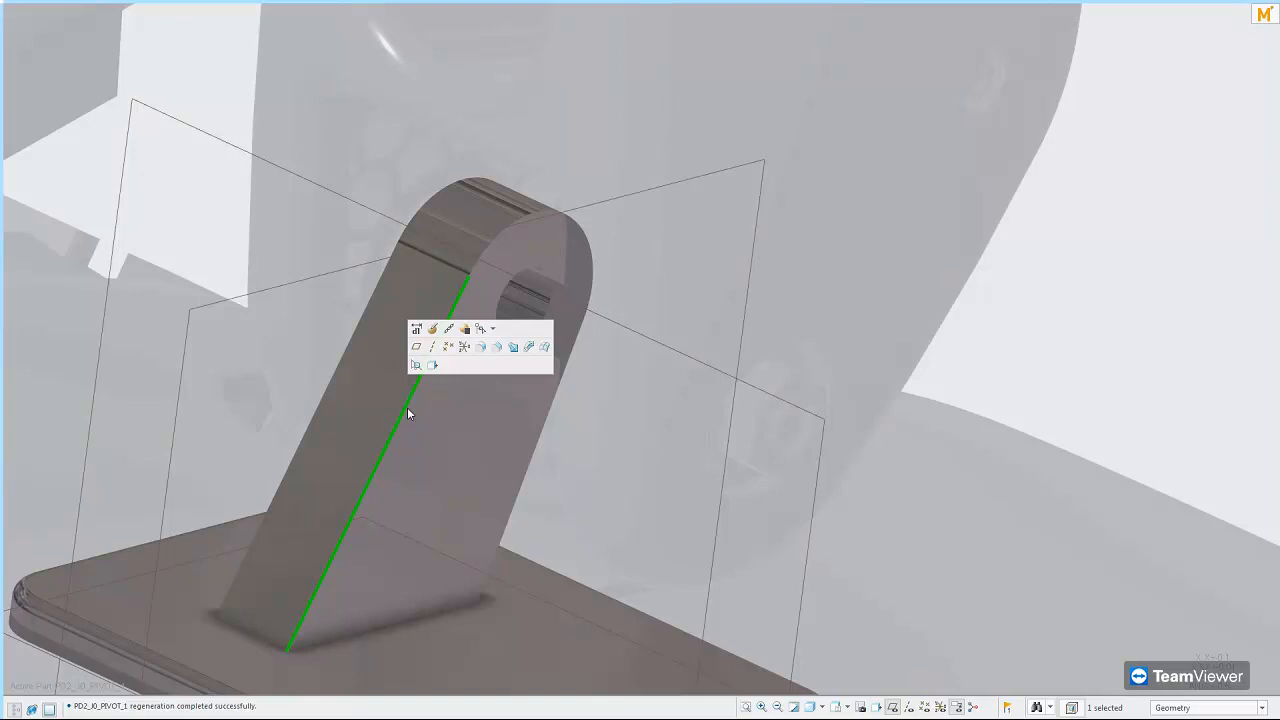
left_click(492, 329)
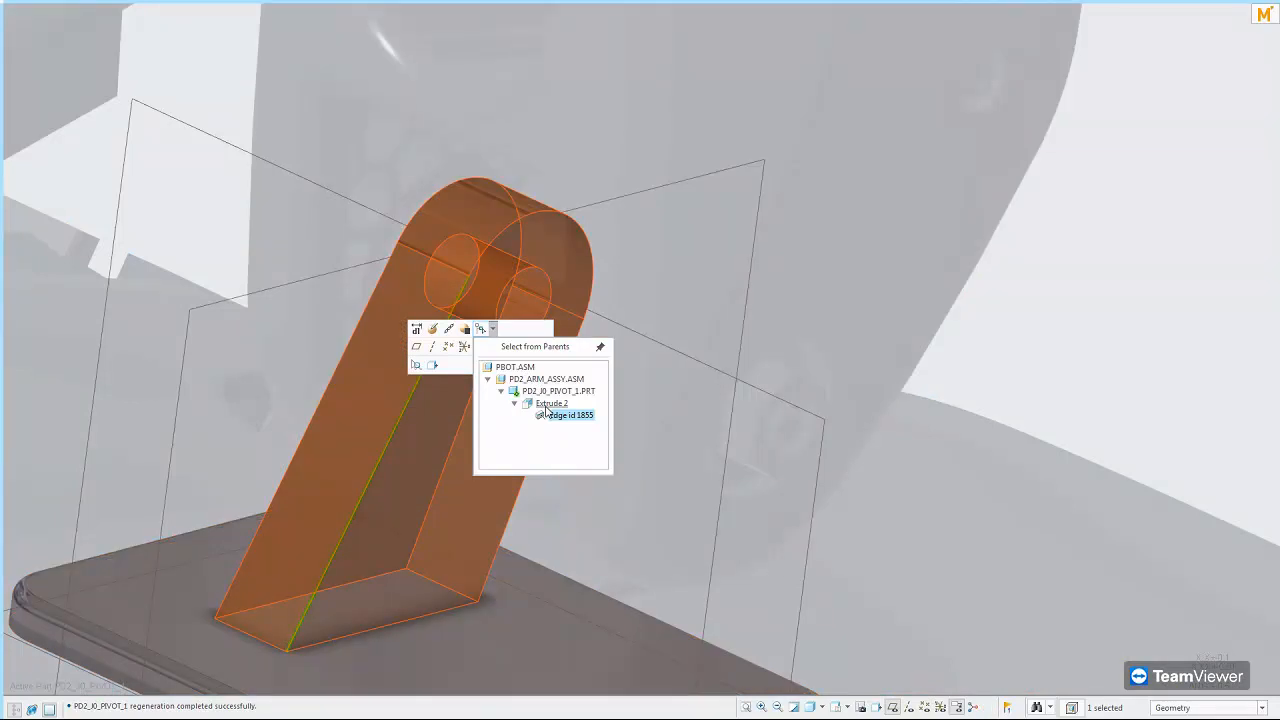
left_click(545, 405)
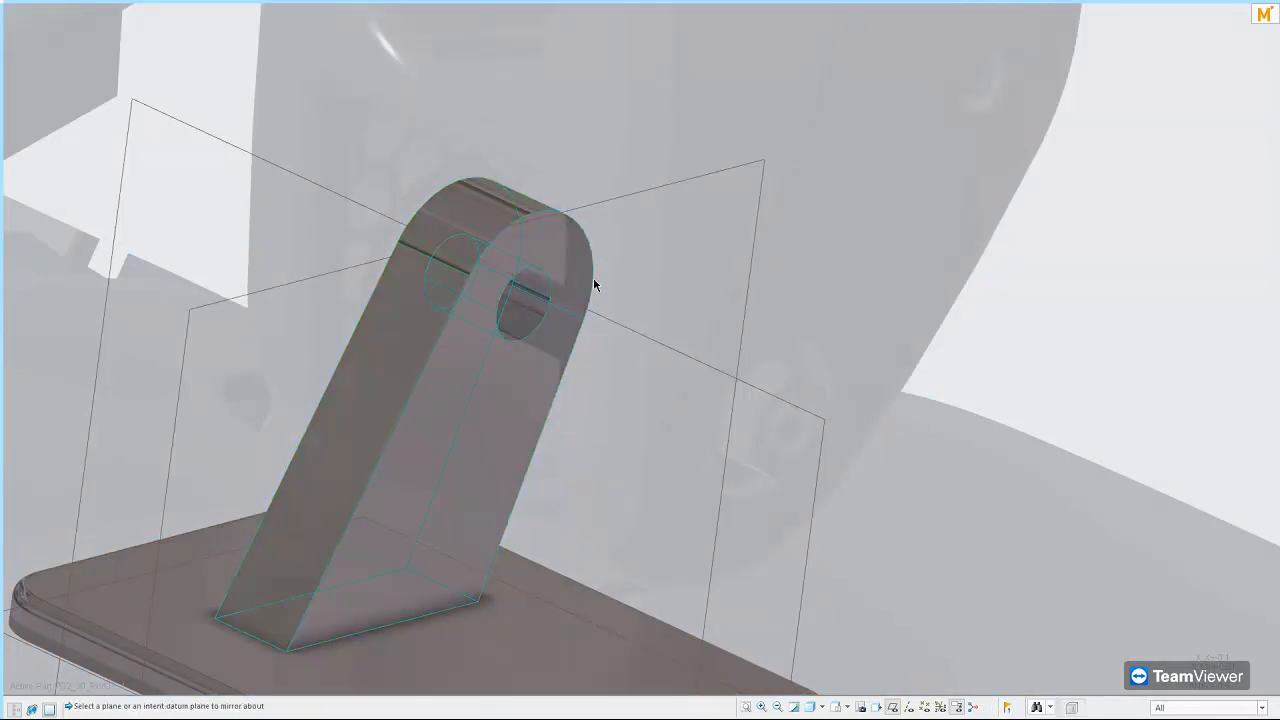
left_click(600, 201)
middle_click(640, 245)
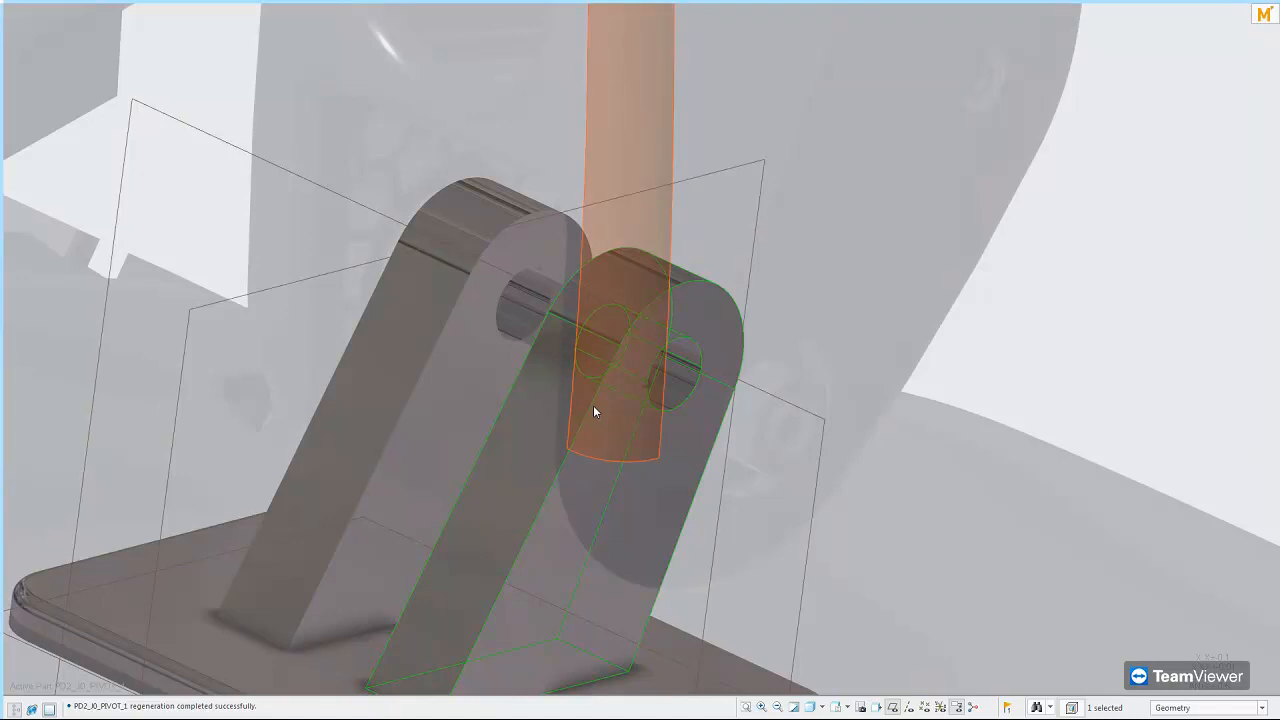
Select PD2_J0_PIVOT_1.PRT through the parents of the mirrored lug's face and open the part in its own window
left_click(565, 476)
left_click(1123, 315)
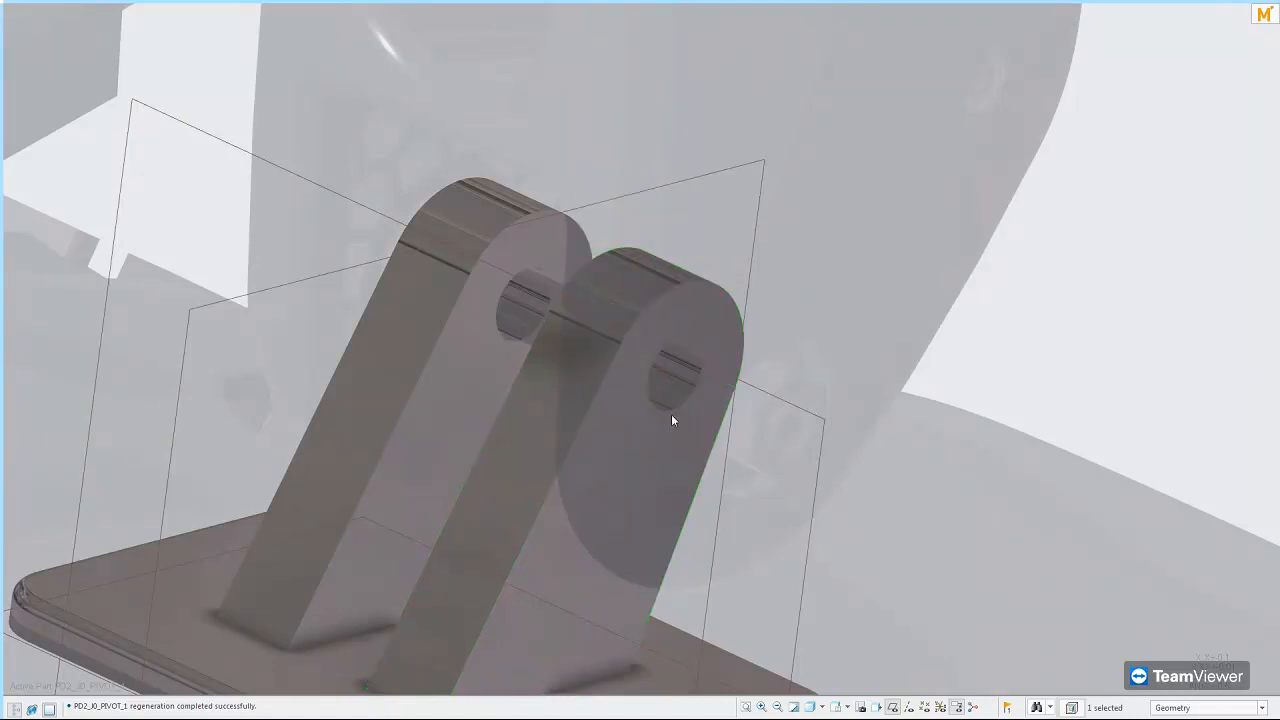
left_click(555, 533)
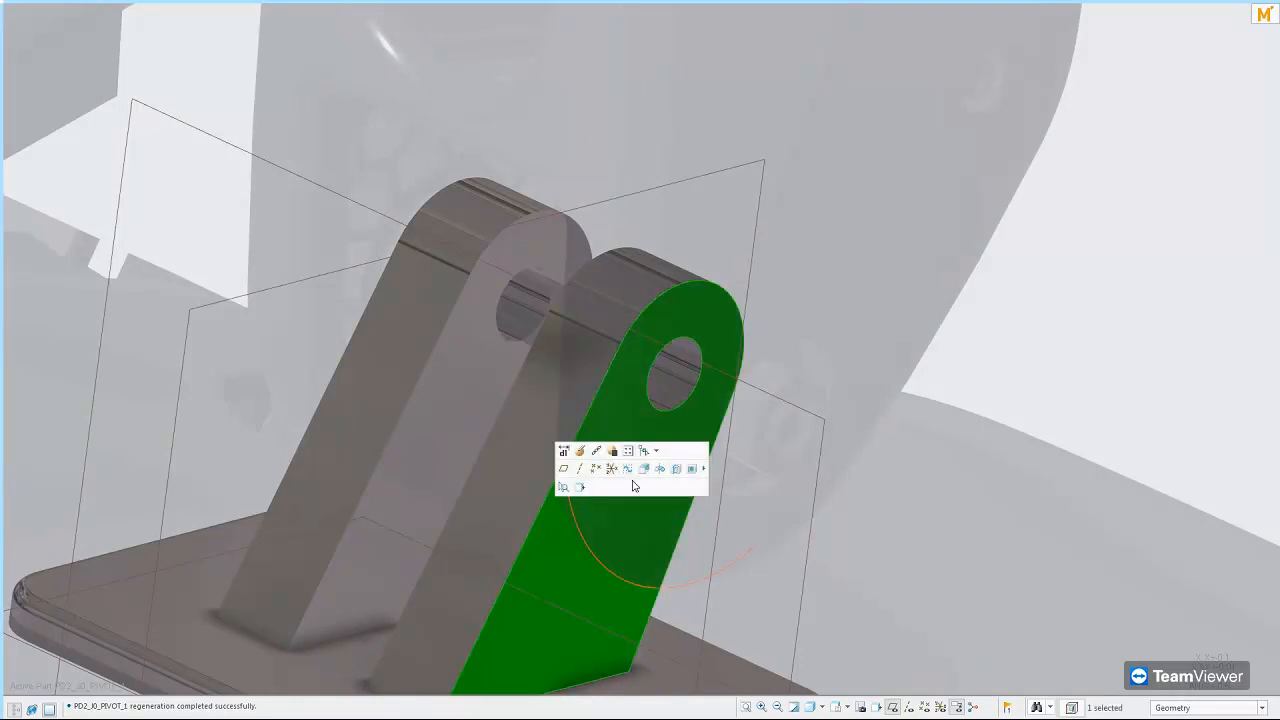
left_click(656, 450)
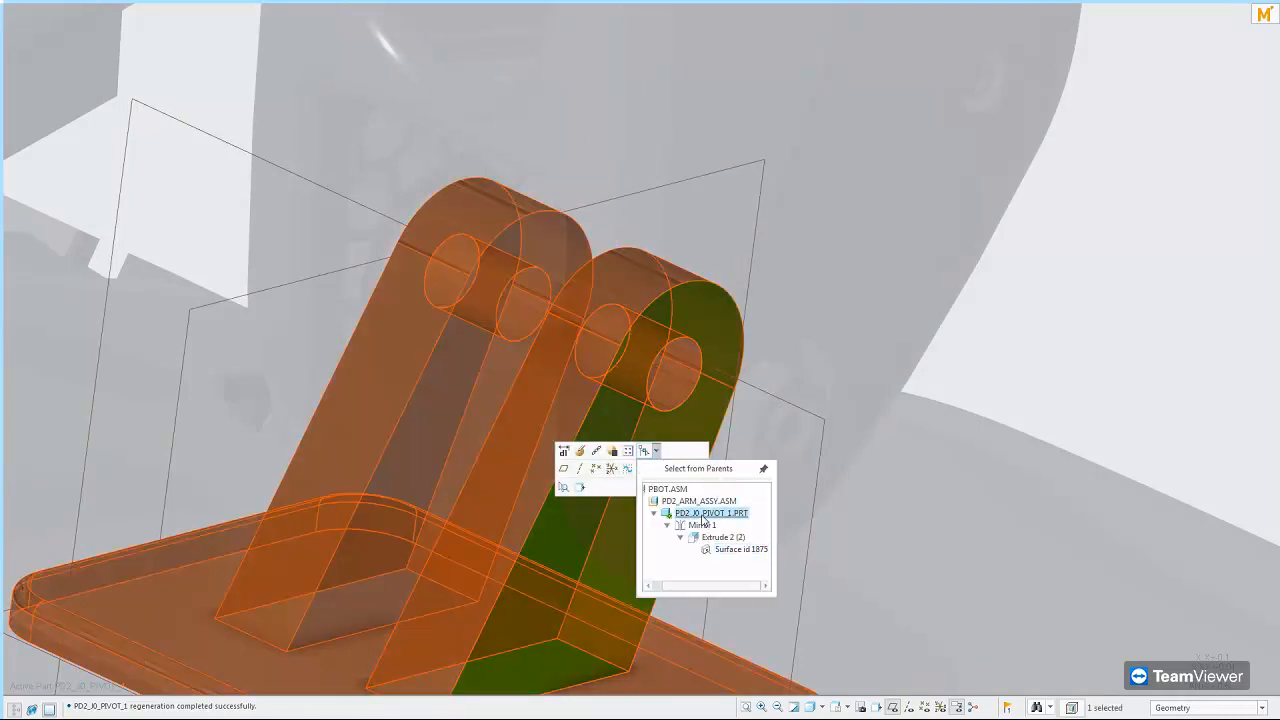
left_click(711, 512)
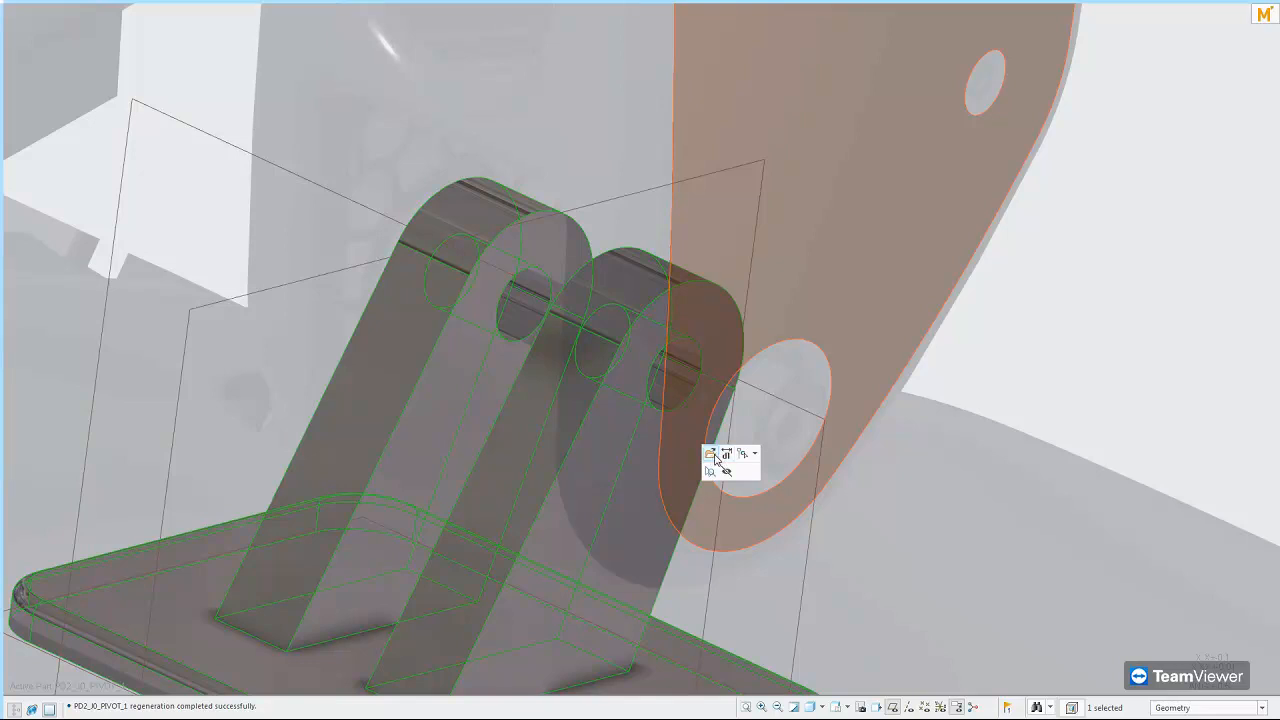
left_click(712, 455)
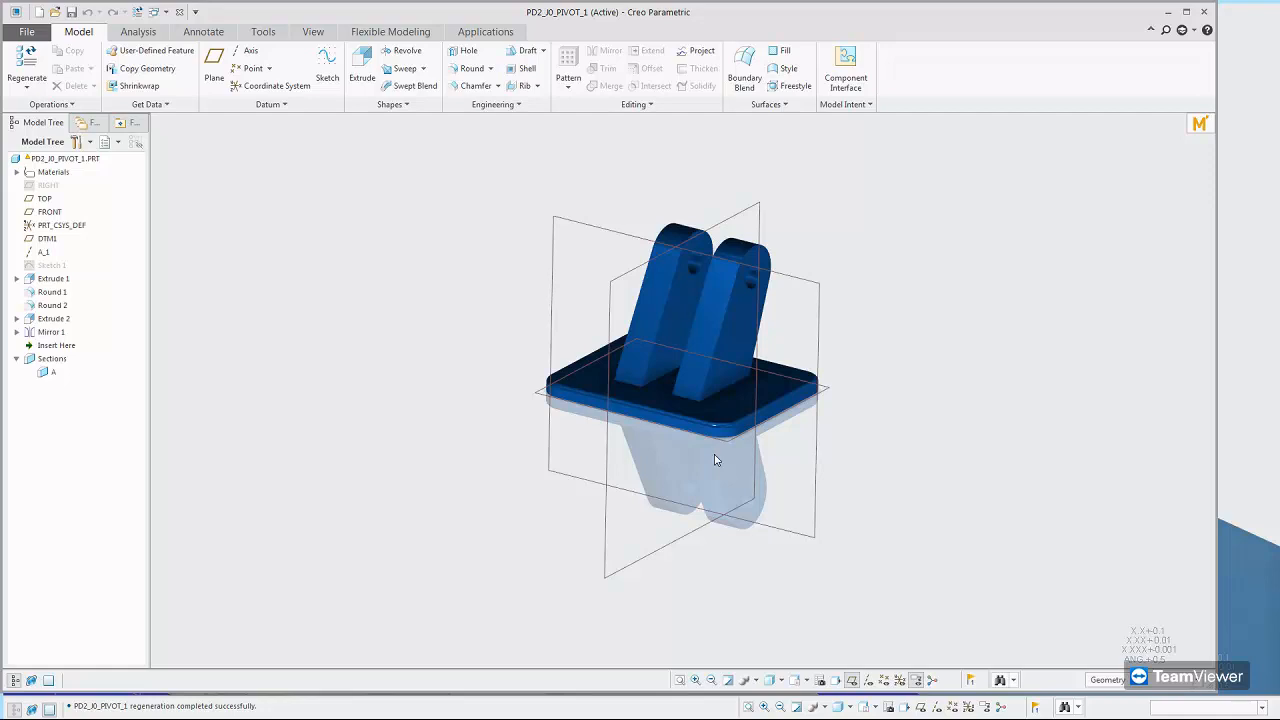
Hide the datum planes and set the part's display style to Shading With Edges
left_click(853, 680)
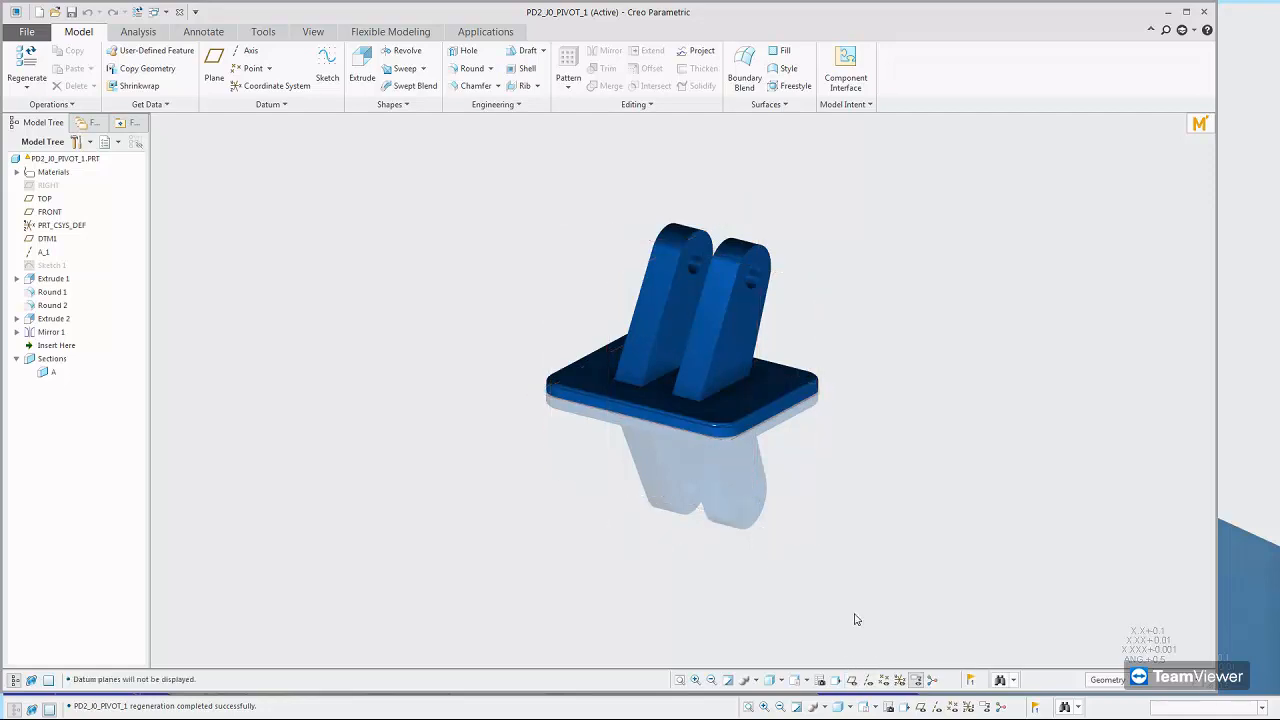
left_click(772, 680)
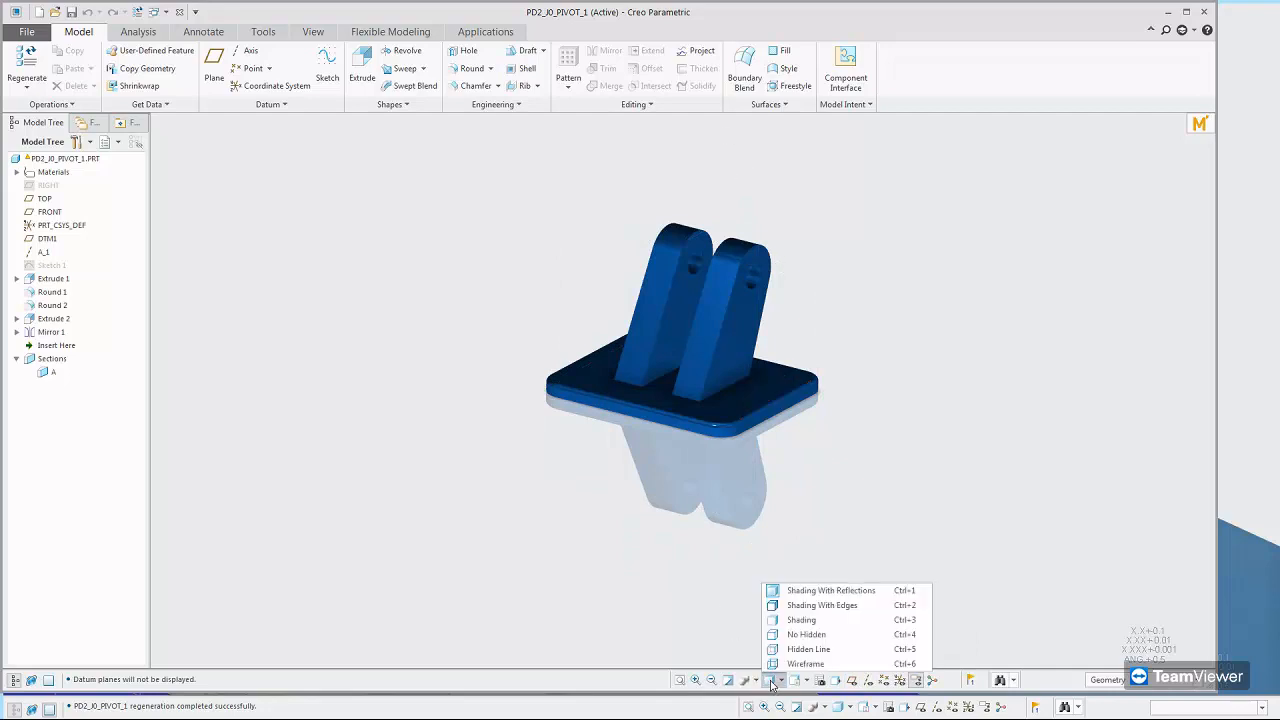
left_click(800, 606)
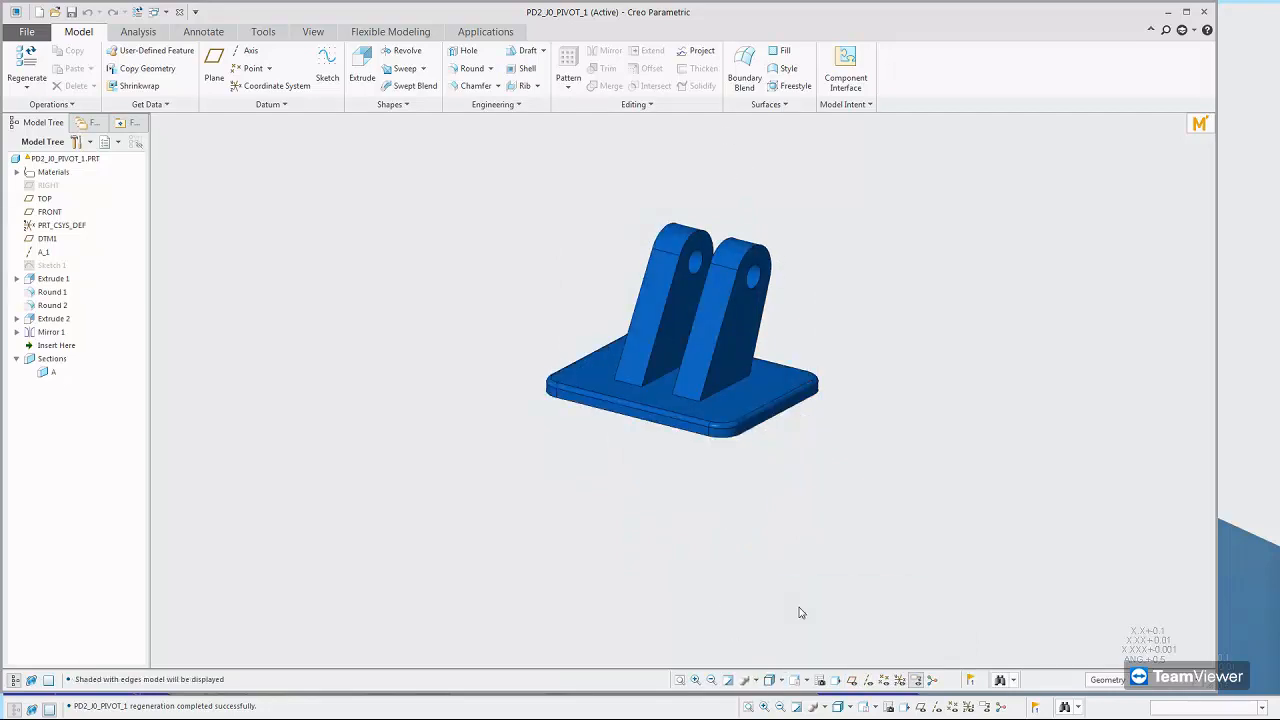
scroll(734, 235, "up", 3)
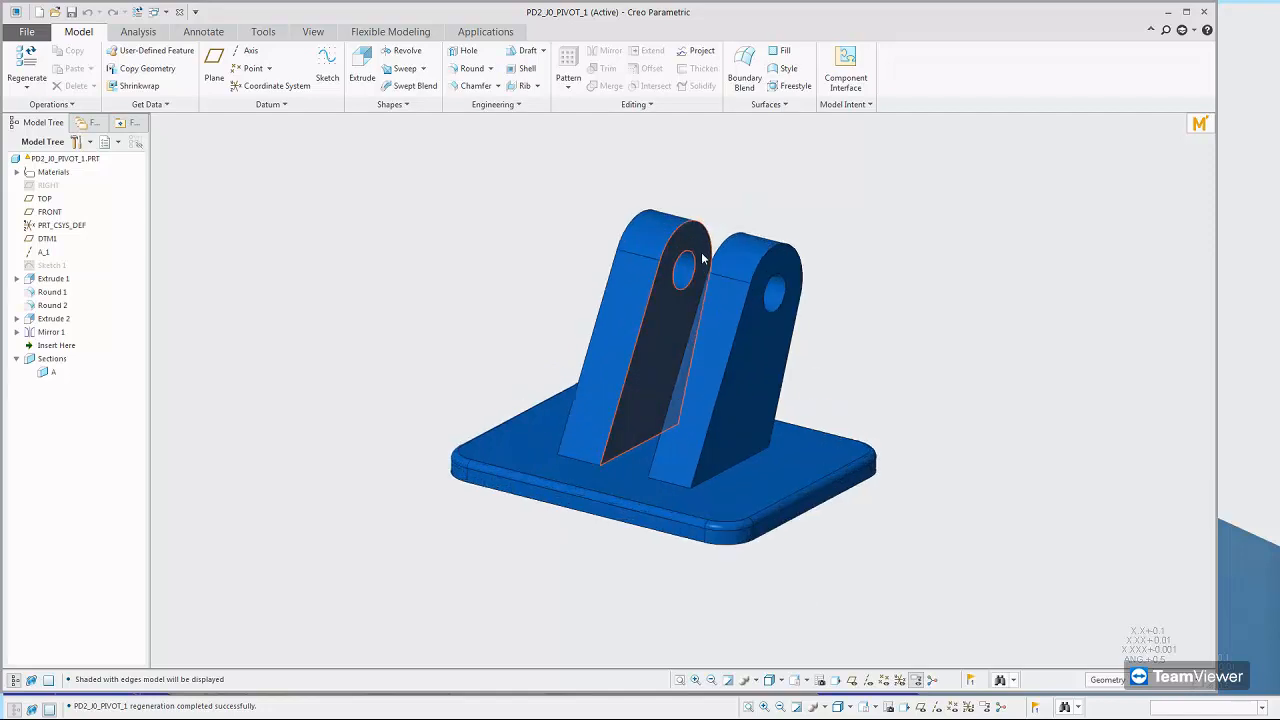
scroll(703, 258, "up", 2)
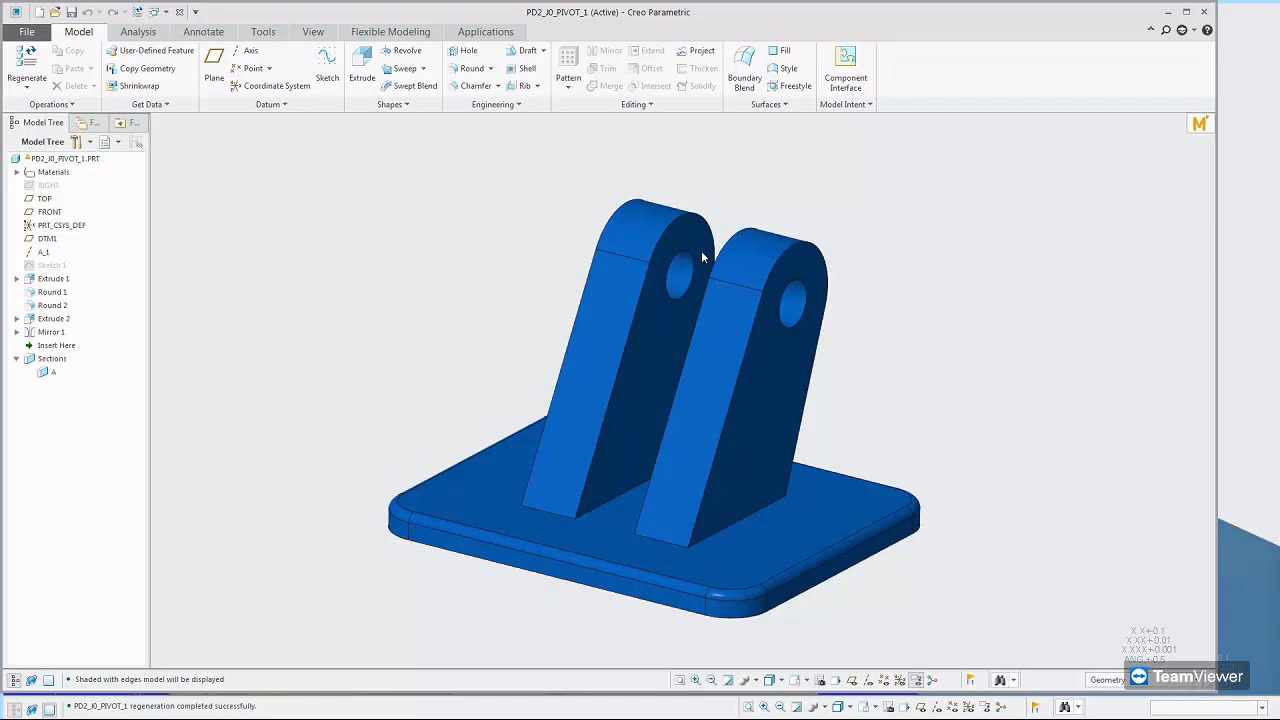
Show the datum planes again and start an Extrude with its sketch on datum plane DTM1
left_click(851, 680)
left_click(362, 65)
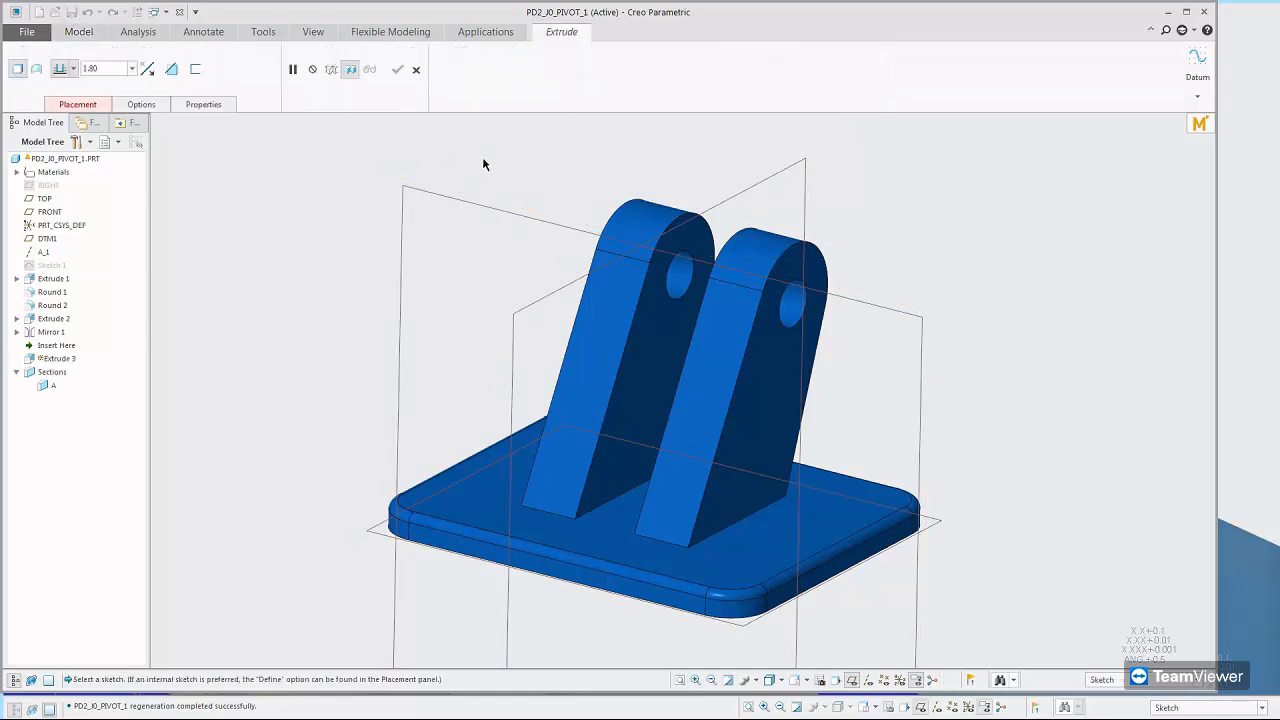
left_click(518, 214)
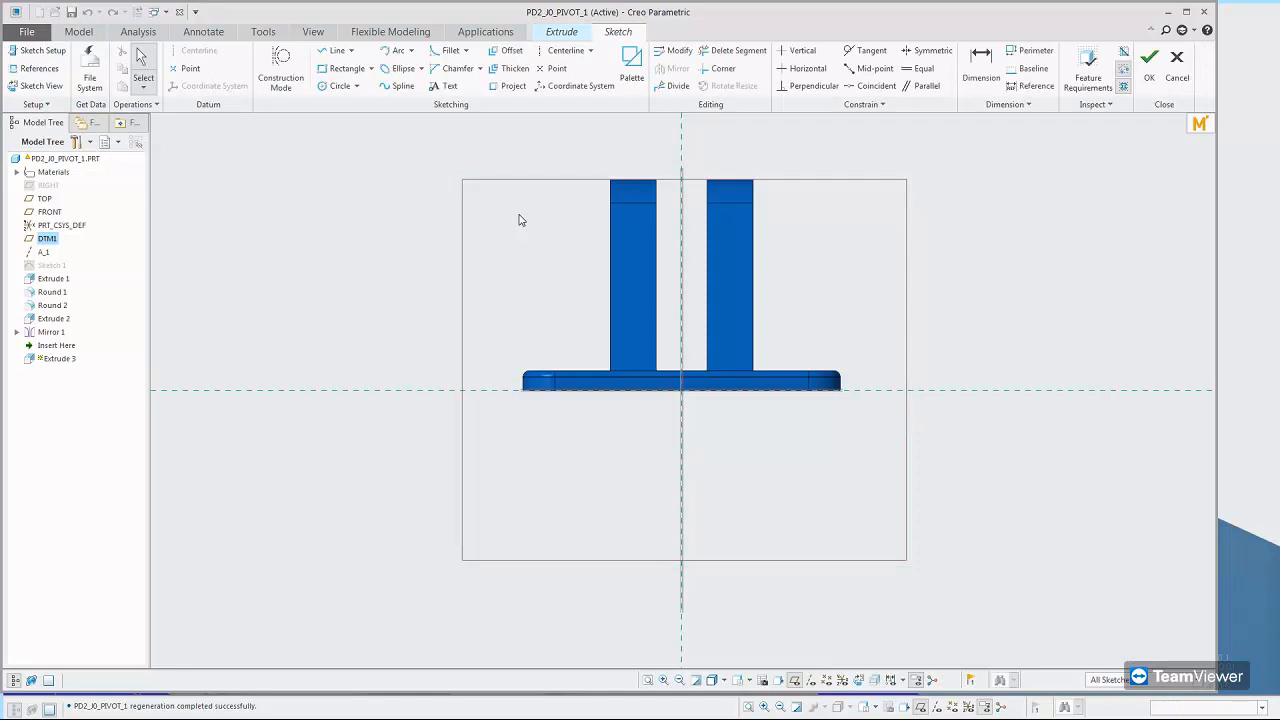
Sketch a rectangle on the plate's top surface spanning the gap between the inner edges of the two lugs
right_click(525, 284)
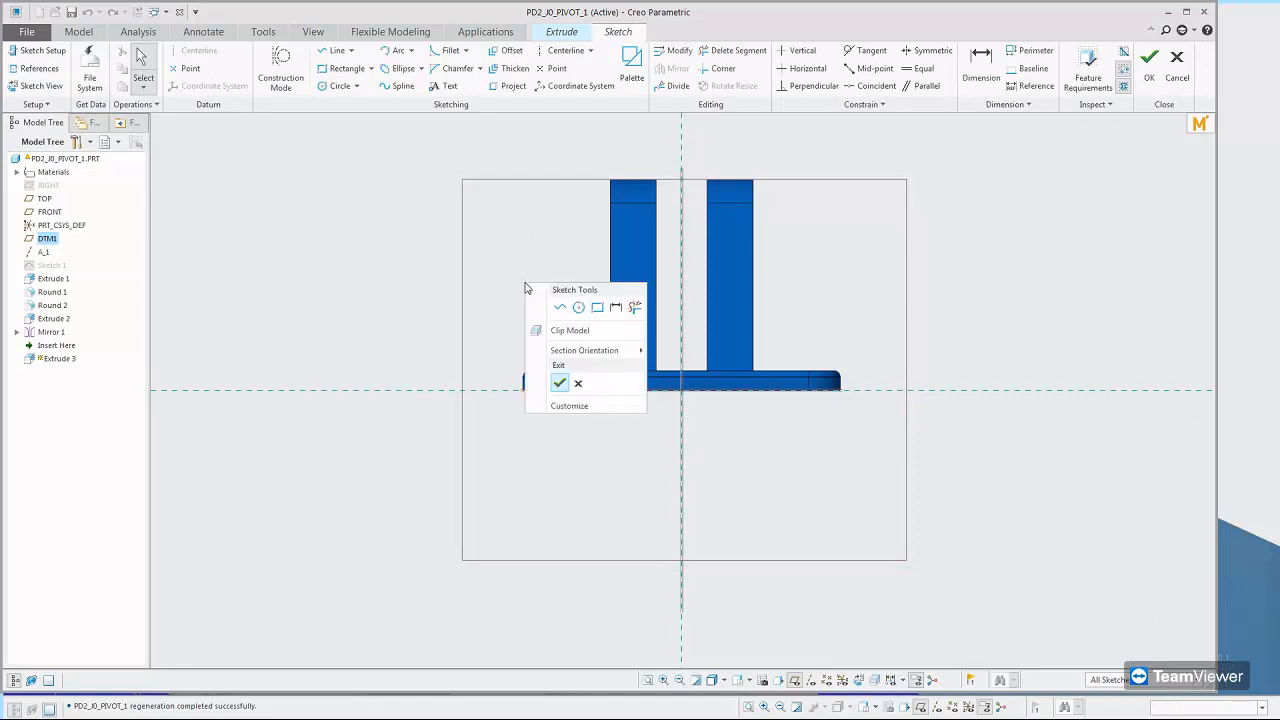
left_click(596, 307)
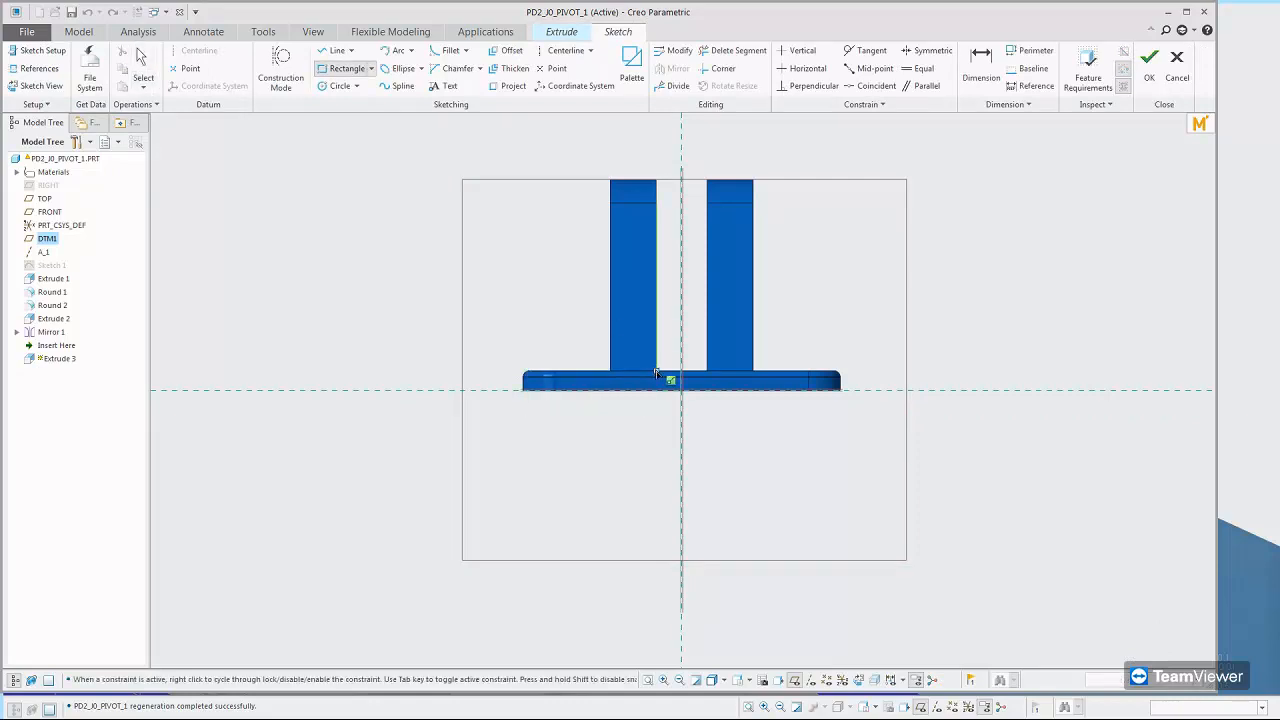
scroll(660, 375, "up", 3)
scroll(657, 374, "up", 2)
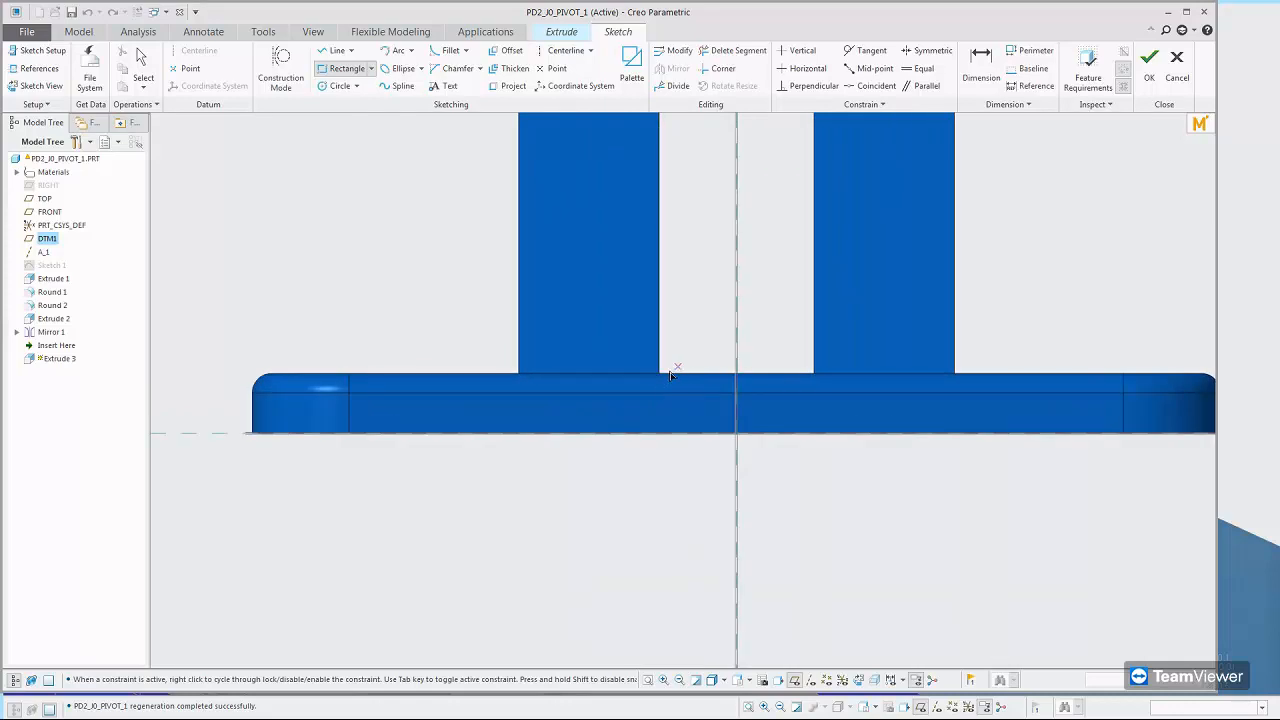
left_click(660, 374)
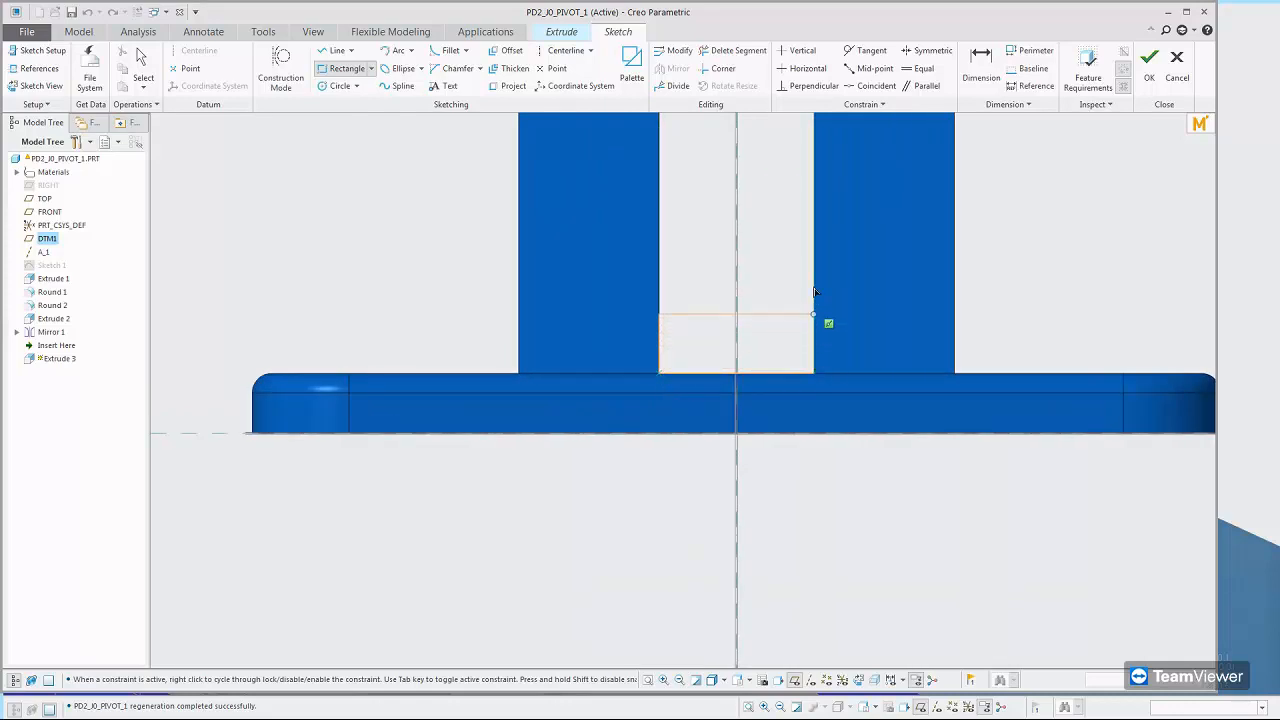
left_click(815, 265)
middle_click(852, 311)
Set the rectangle's height to 1.00 and finish the extrude's sketch
double_click(801, 332)
type("2.72")
key("Return")
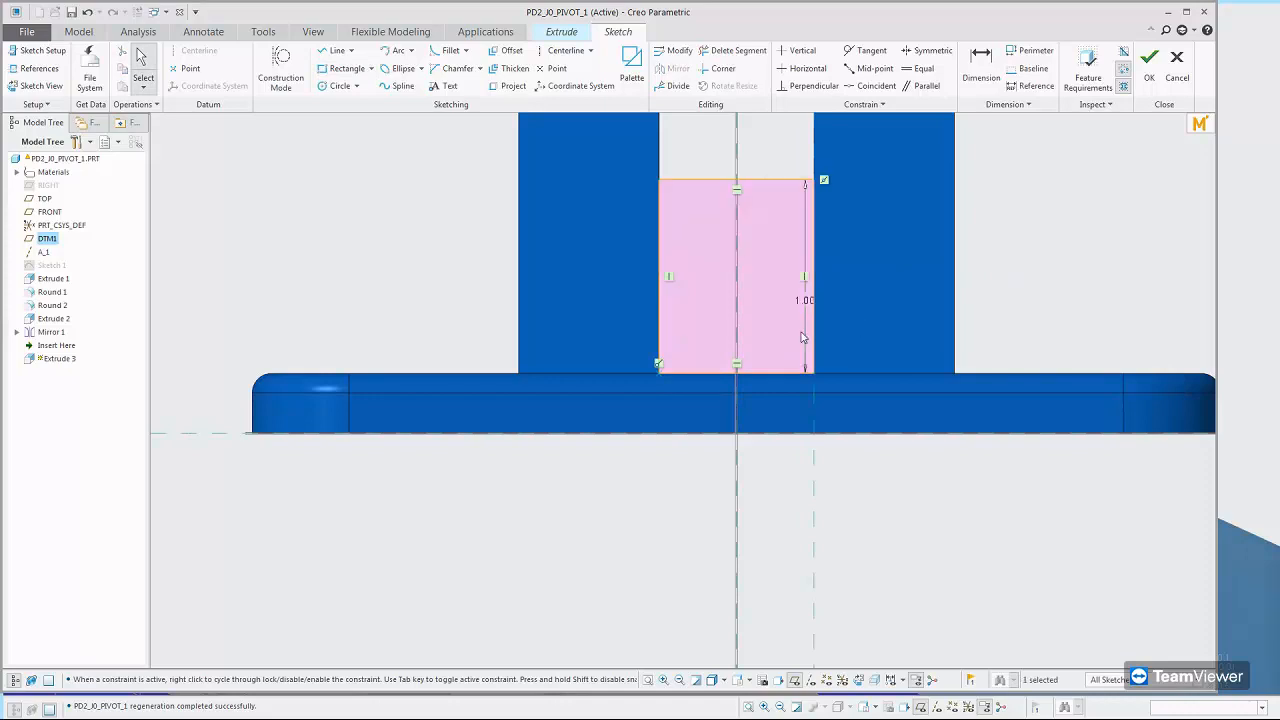
left_click(1149, 57)
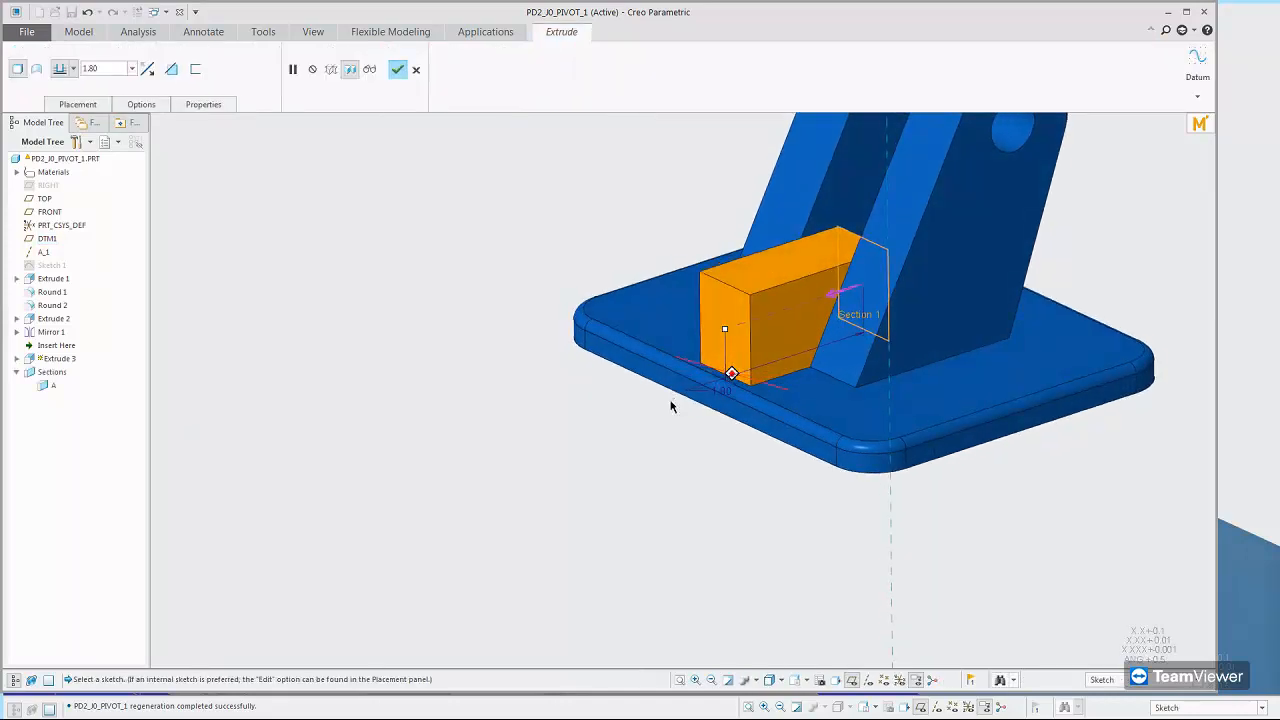
Set the extrude's depth to To Selected, ending at the lug's sloped front face
right_click(714, 350)
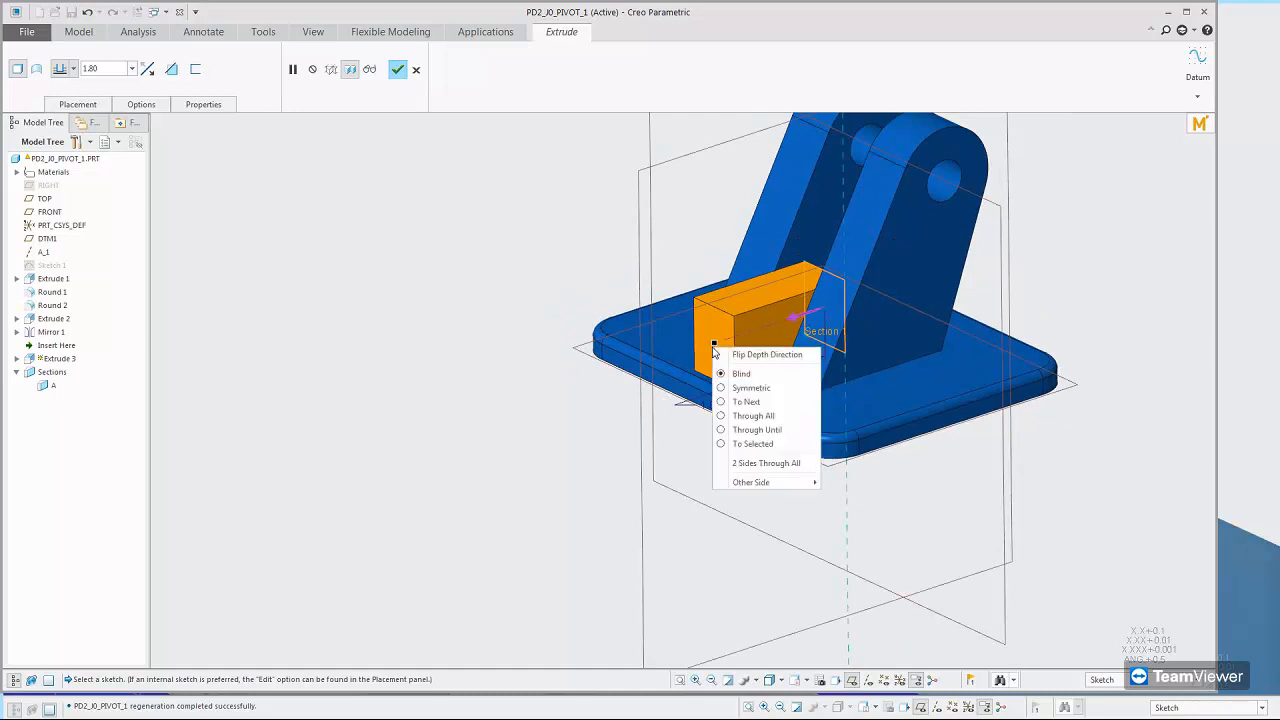
left_click(752, 443)
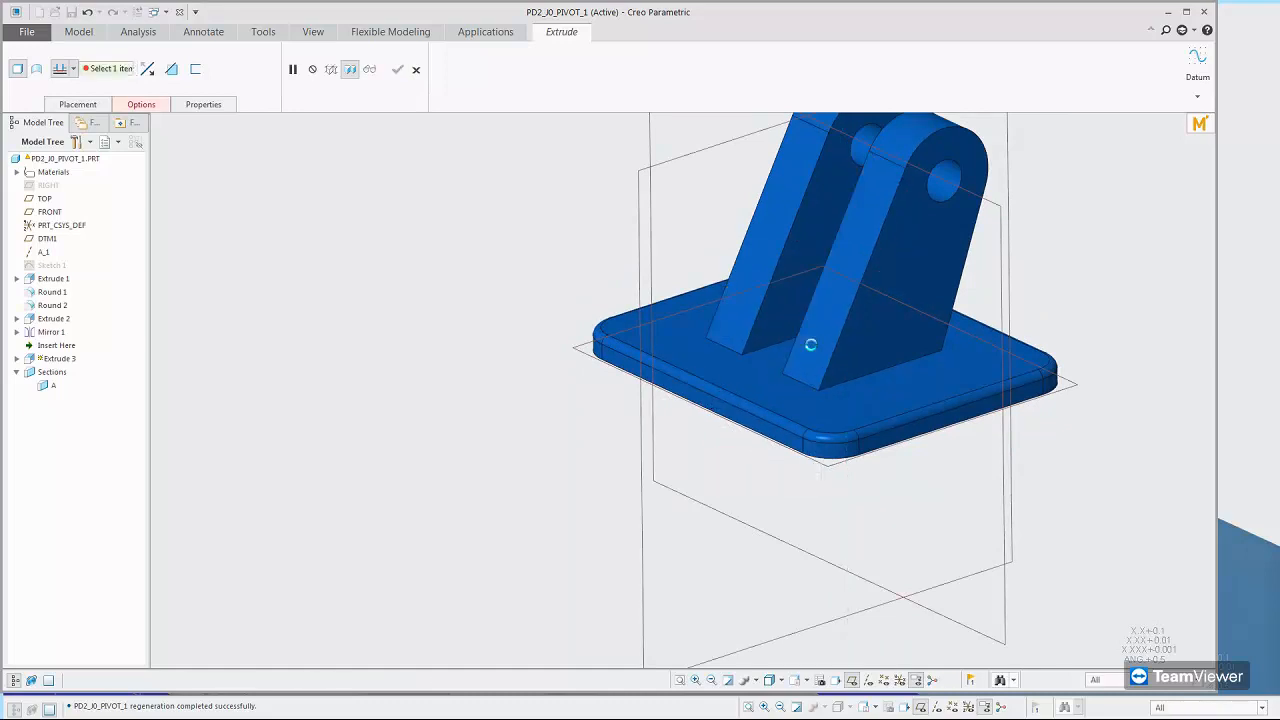
left_click(812, 350)
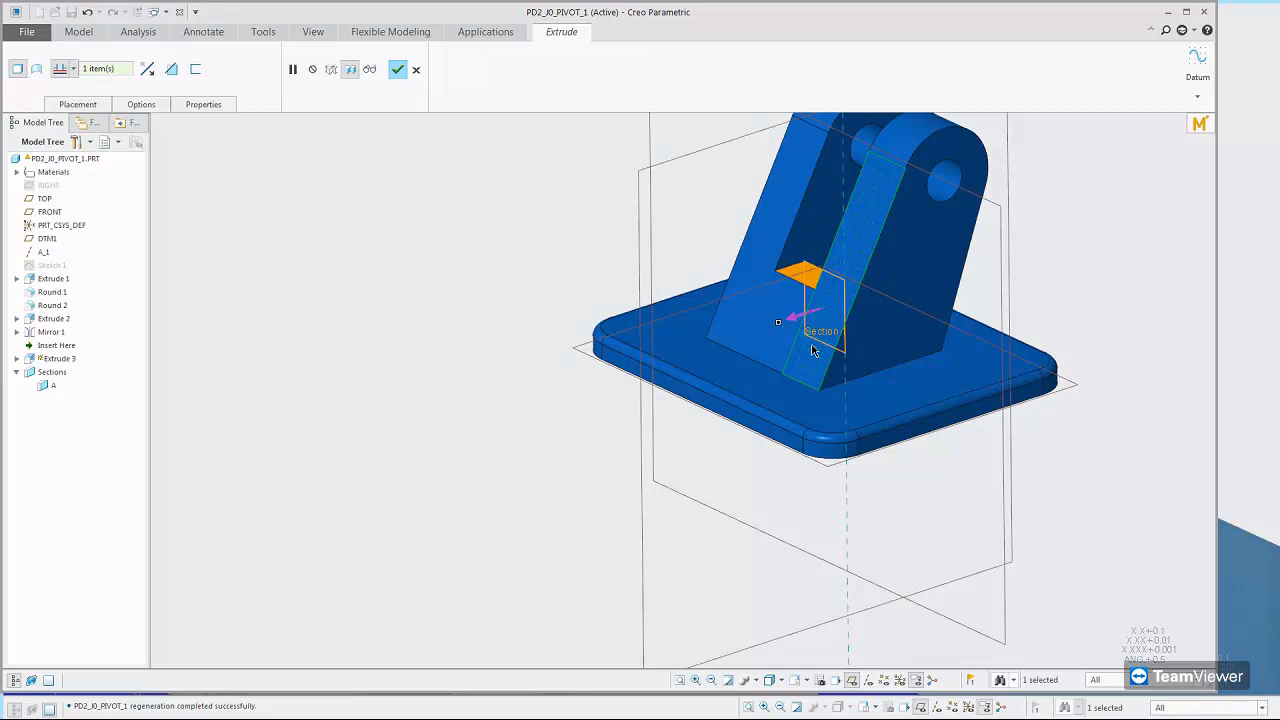
scroll(848, 264, "down", 5)
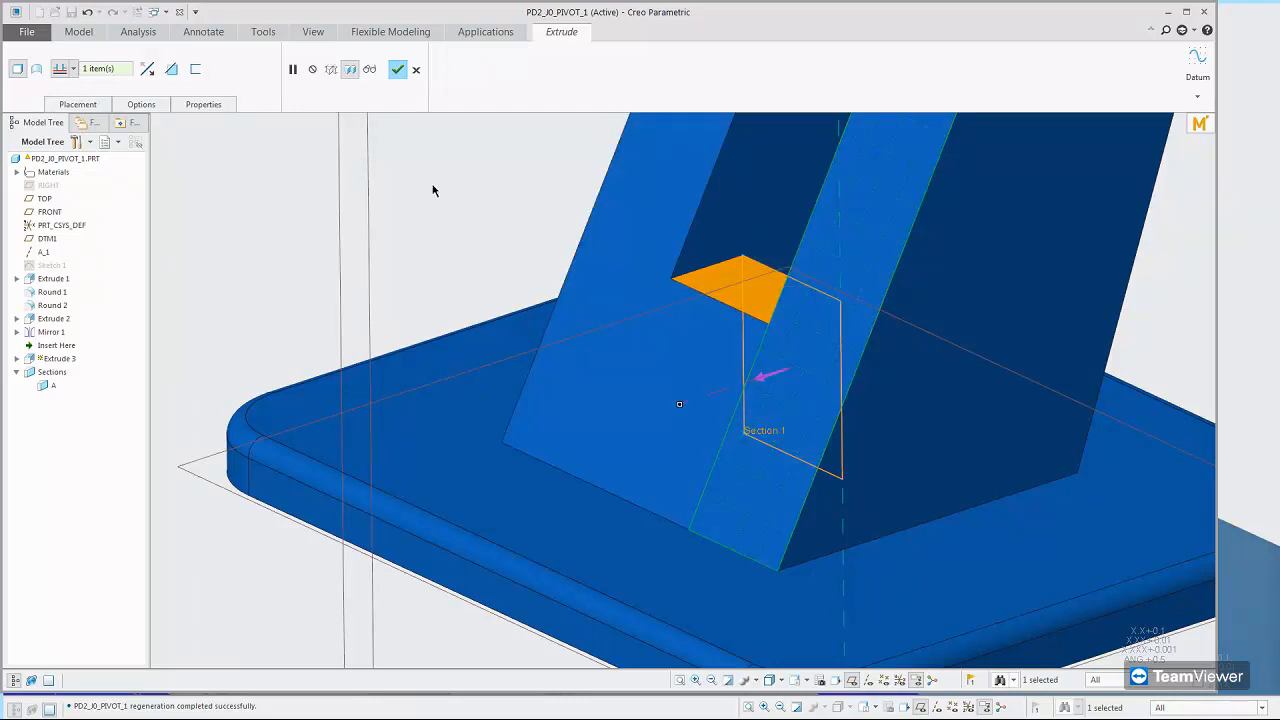
Offset the block's first side from the selected lug face by 0.1
left_click(157, 108)
left_click(153, 183)
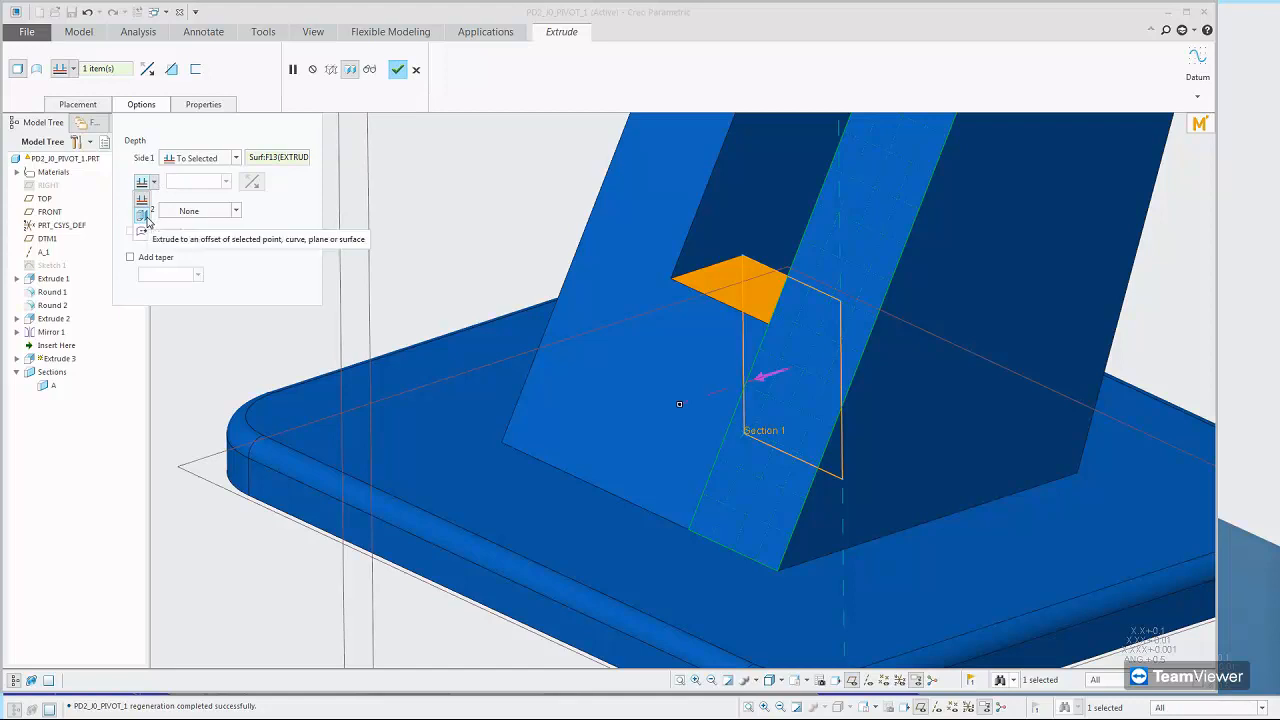
left_click(143, 215)
left_click_drag(845, 283, 894, 343)
type("0.1")
key("Return")
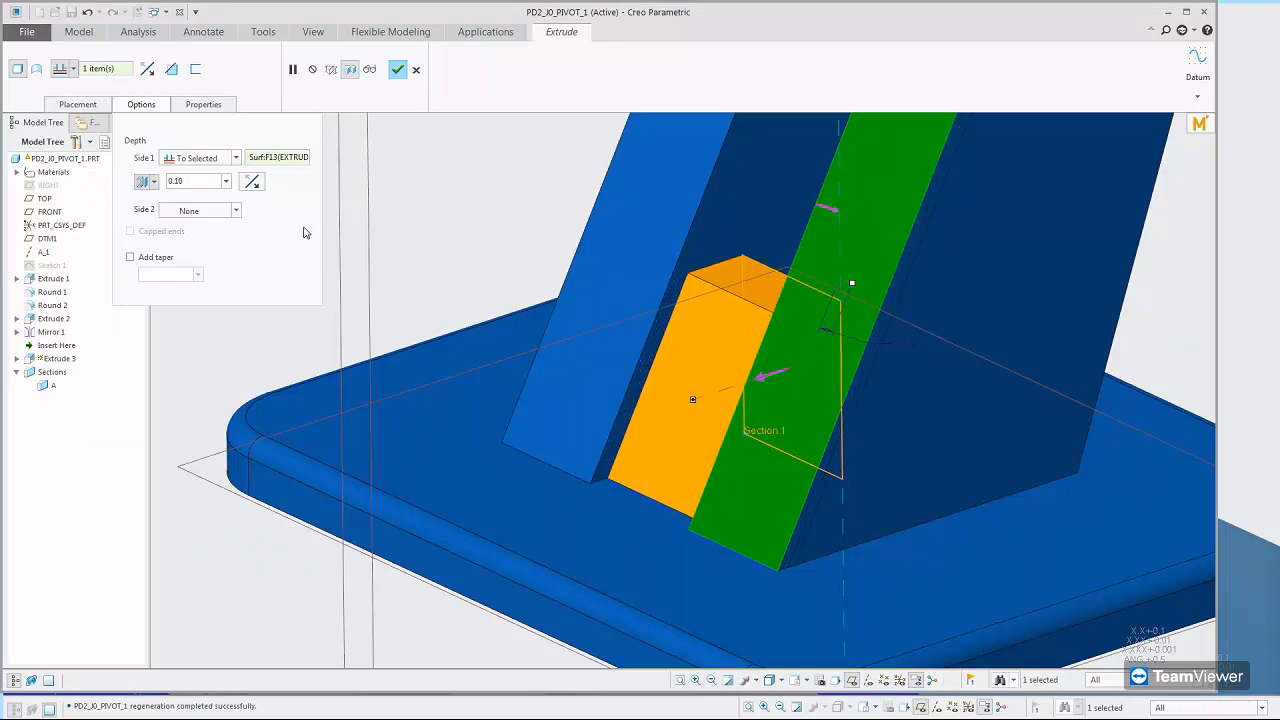
Extrude the block's second side To Selected, up to the lug's narrow face opposite the sloped one
left_click(236, 211)
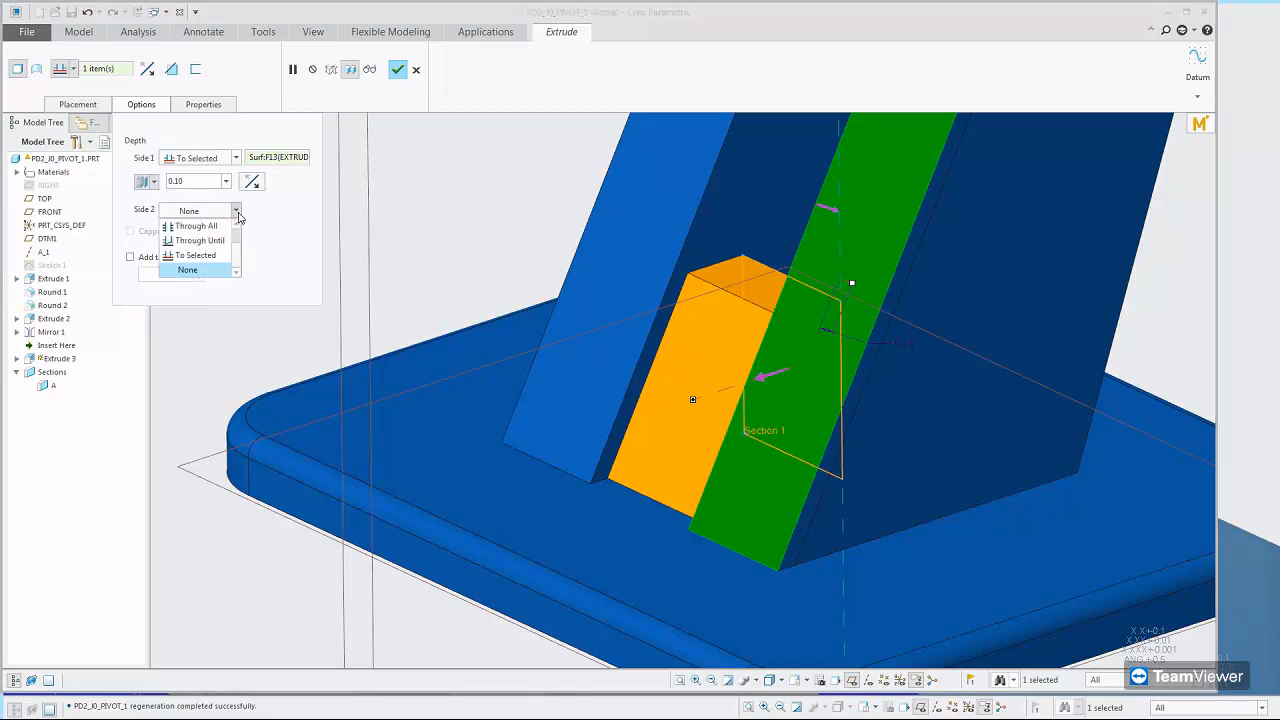
left_click(195, 255)
scroll(748, 405, "down", 3)
middle_click_drag(748, 405, 871, 391)
left_click(890, 393)
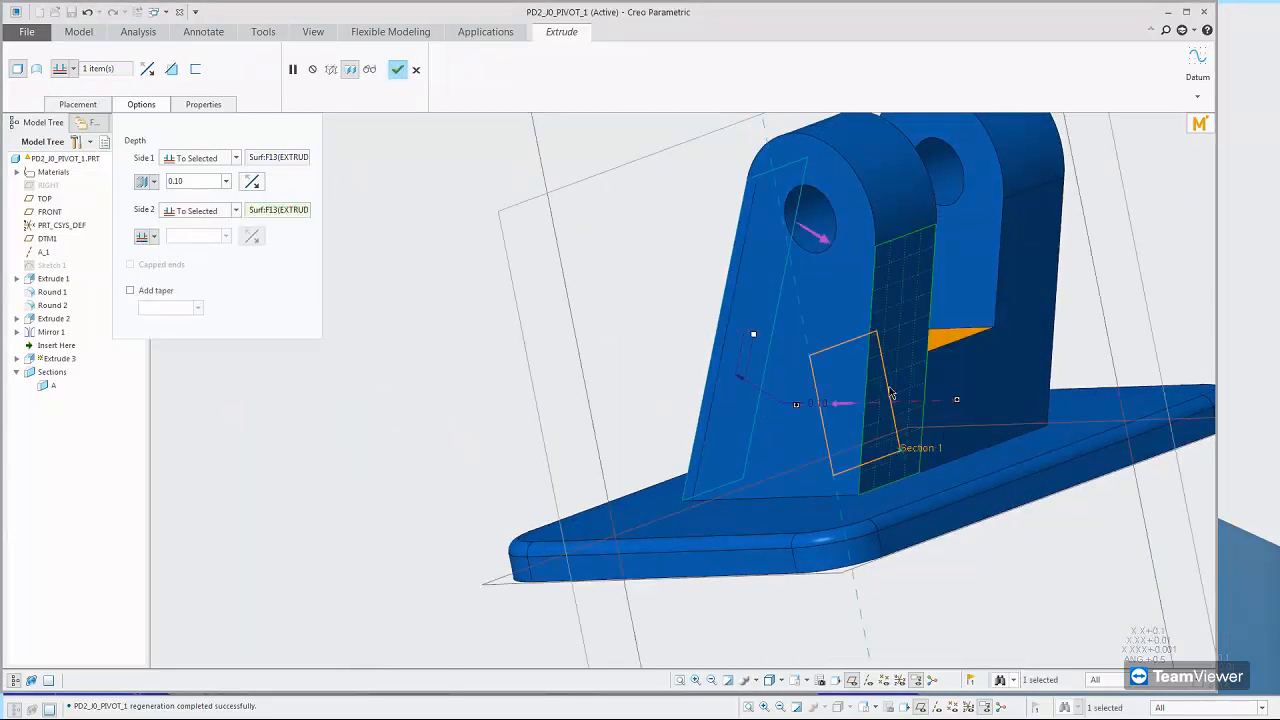
Offset the block's second side from the selected lug face by 0.1
left_click(154, 237)
left_click(146, 272)
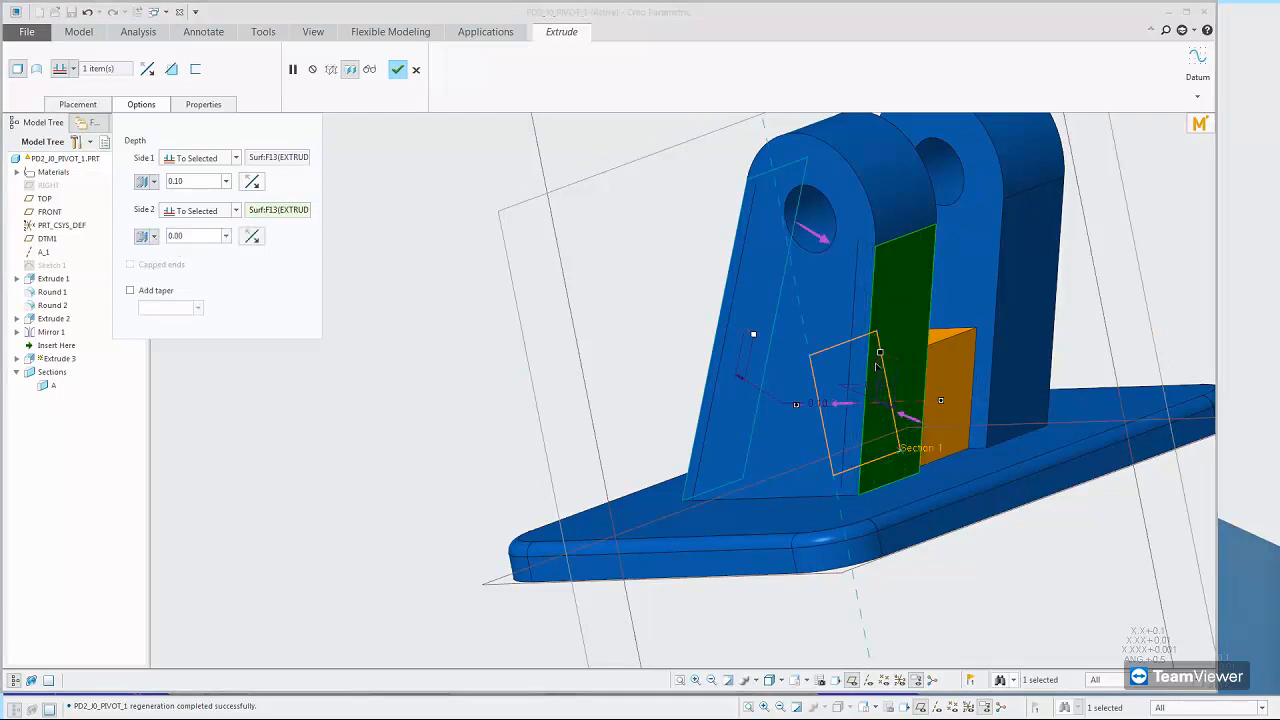
double_click(868, 385)
type("0.")
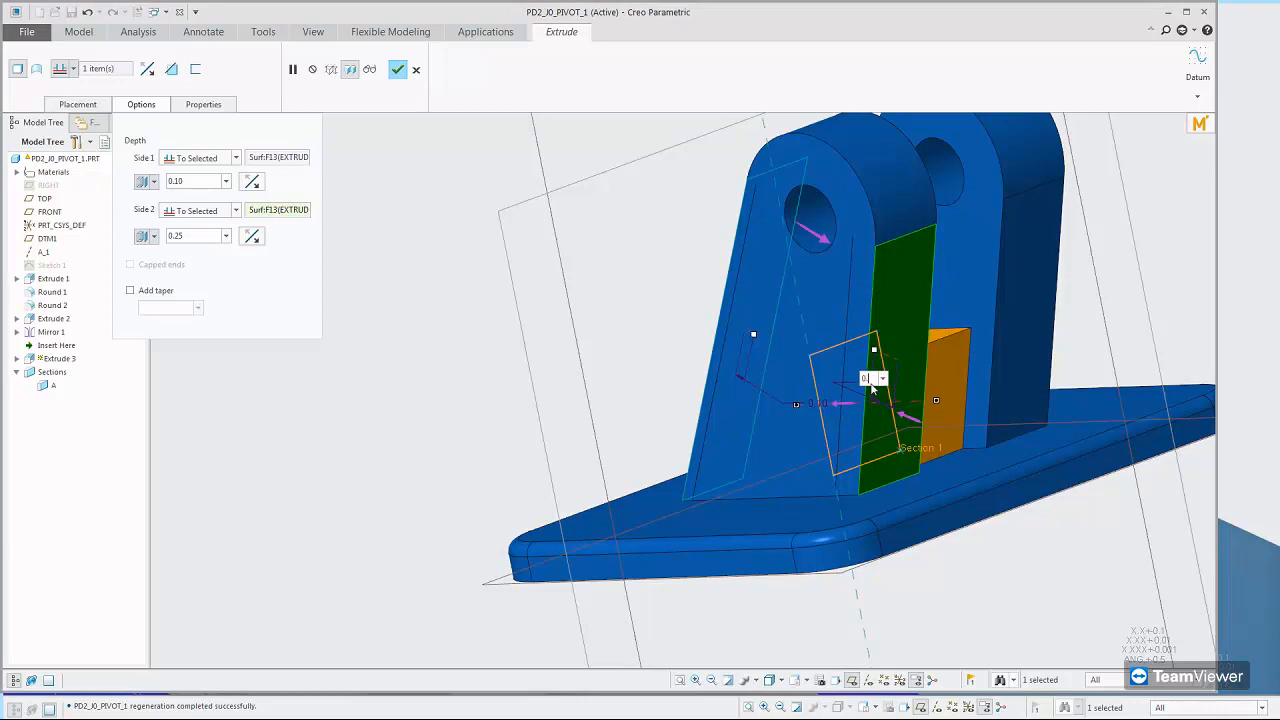
type("1")
key("Return")
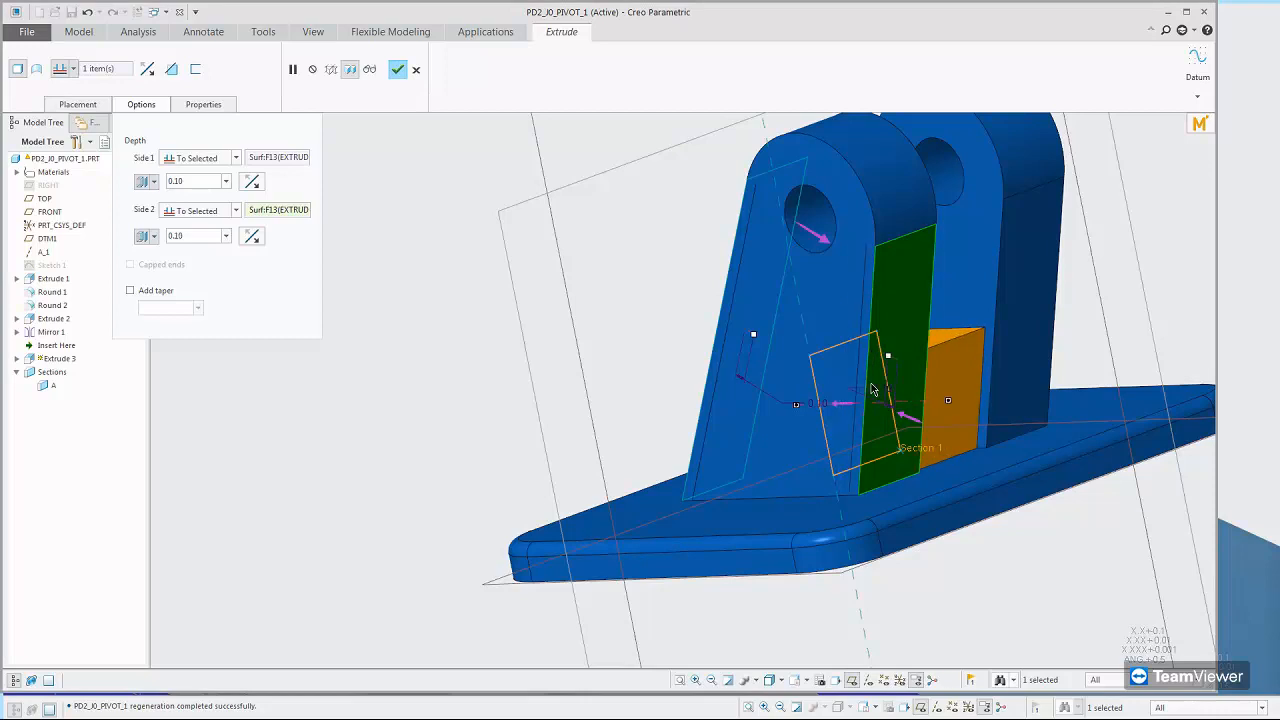
Complete the block extrude and hide the datum planes
left_click(398, 69)
key("ctrl+d")
left_click(853, 681)
left_click(846, 543)
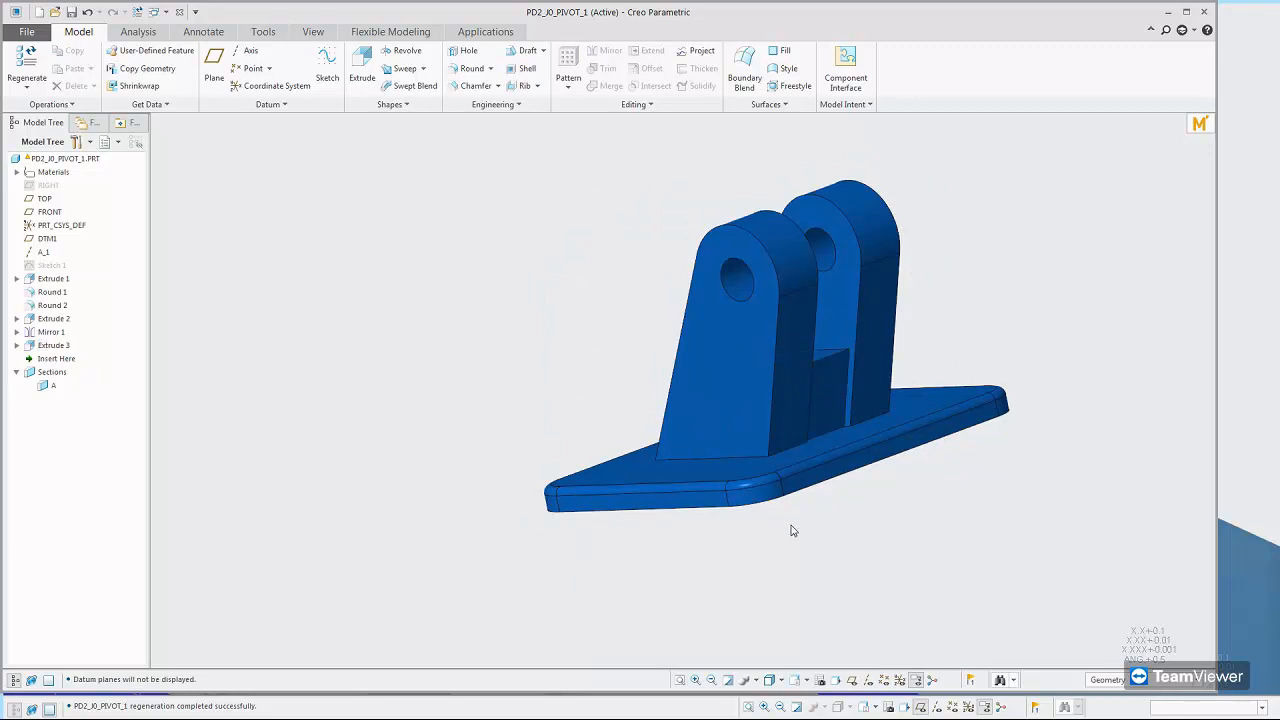
Restrict selection to edges and select all edges of both lugs and the block between them with a selection box
mouse_move(766, 531)
middle_mouse_down()
mouse_move(843, 563)
mouse_move(800, 605)
middle_mouse_up()
scroll(845, 450, "down", 2)
scroll(954, 527, "up", 1)
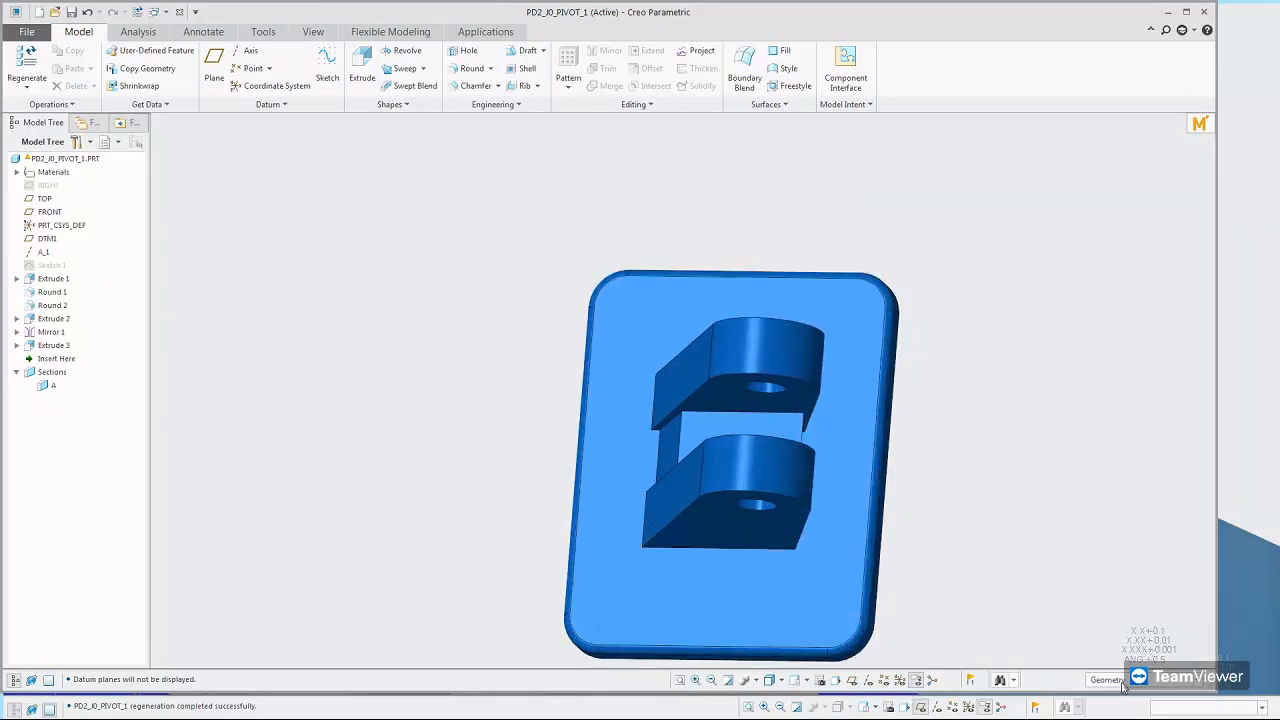
left_click(1110, 680)
left_click(1119, 588)
left_click_drag(622, 298, 850, 585)
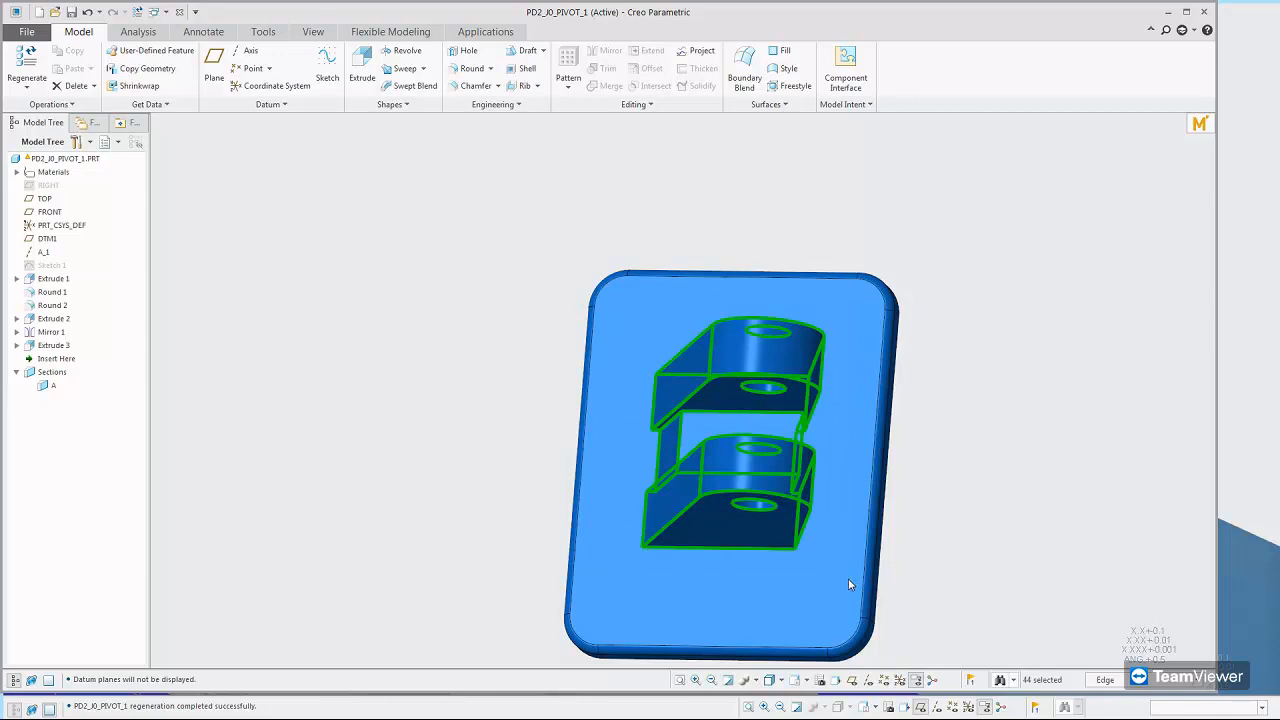
Round the selected lug and block edges with a radius of 0.05
right_click(831, 541)
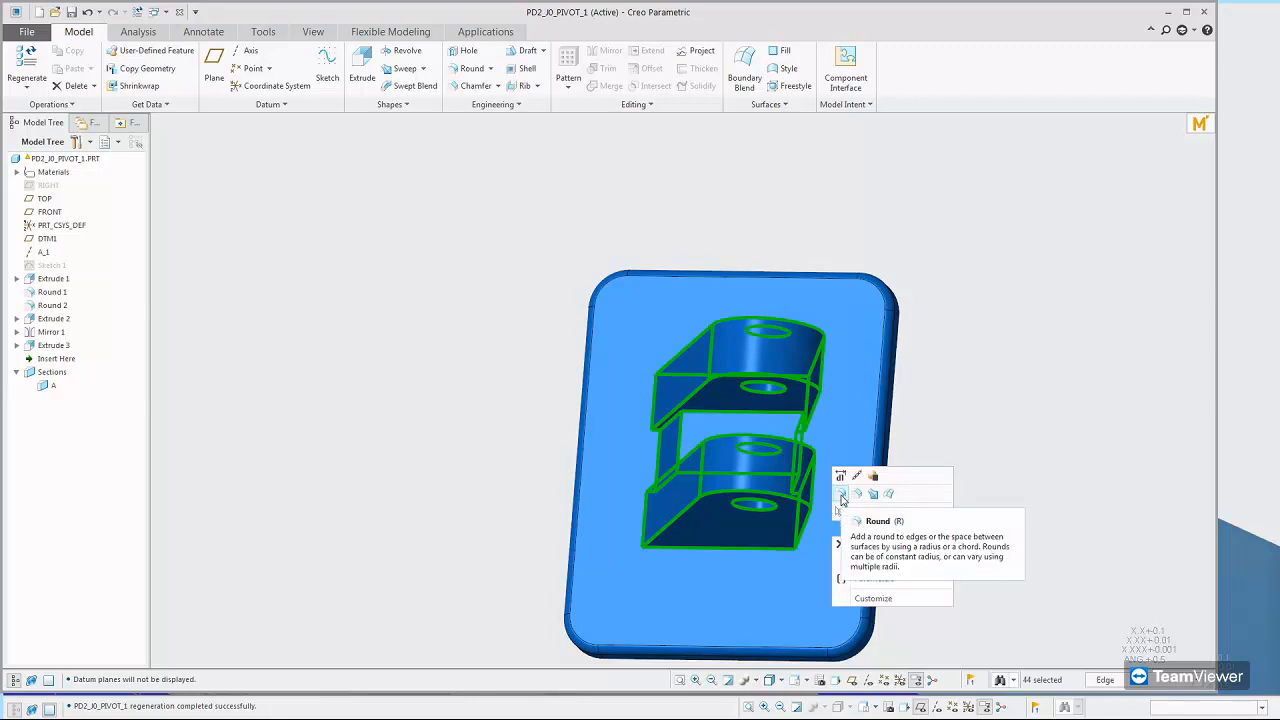
left_click(841, 495)
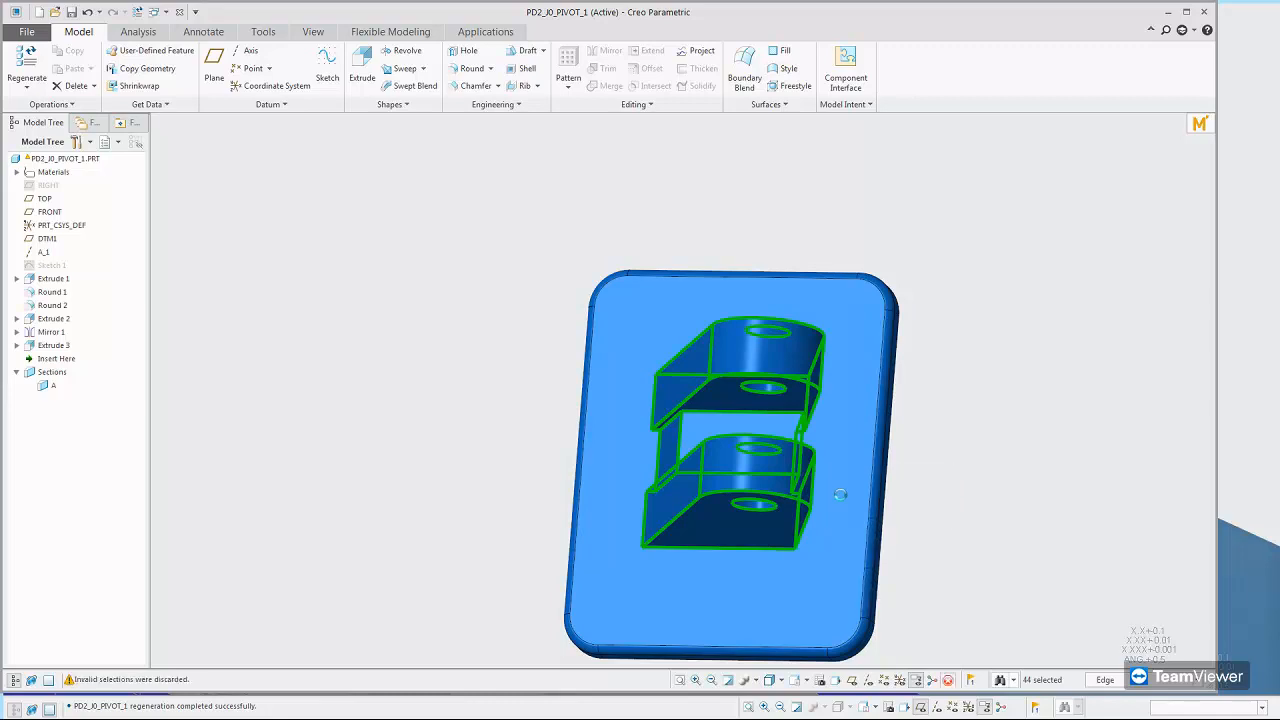
double_click(697, 386)
type(".03")
key("Return")
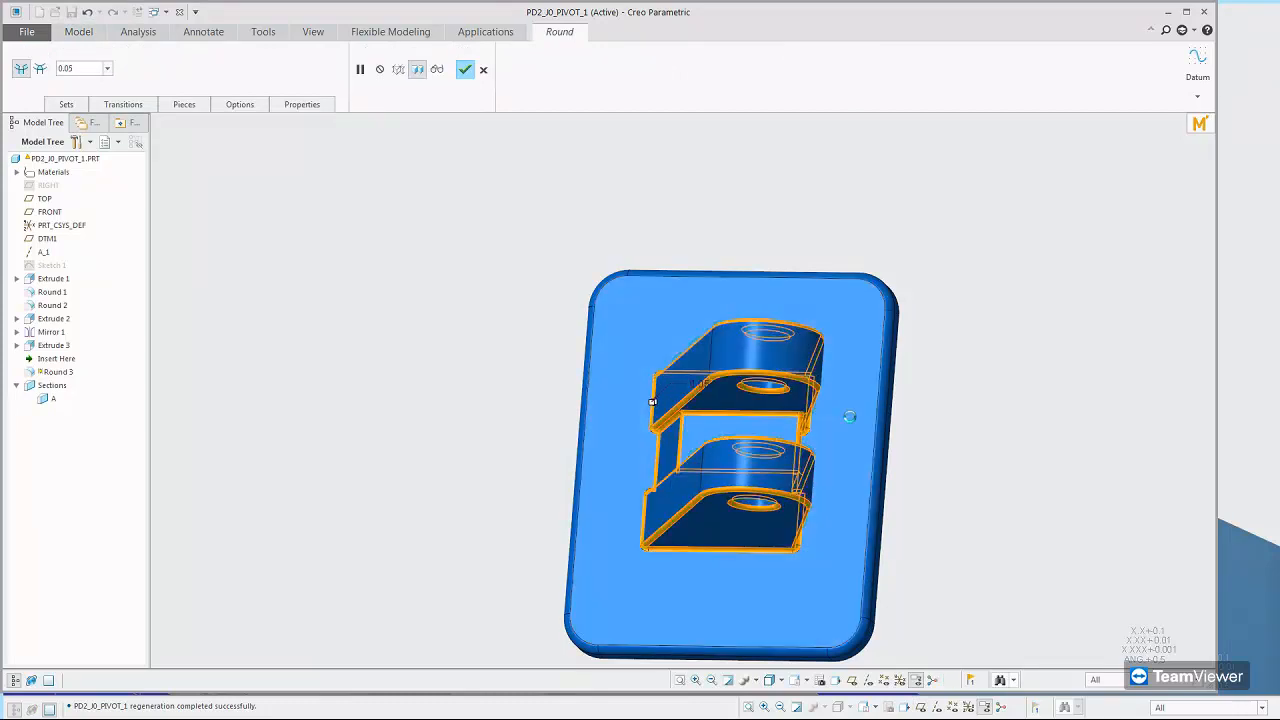
middle_click(965, 472)
left_click(938, 487)
middle_click_drag(943, 485, 798, 446)
scroll(798, 446, "up", 1)
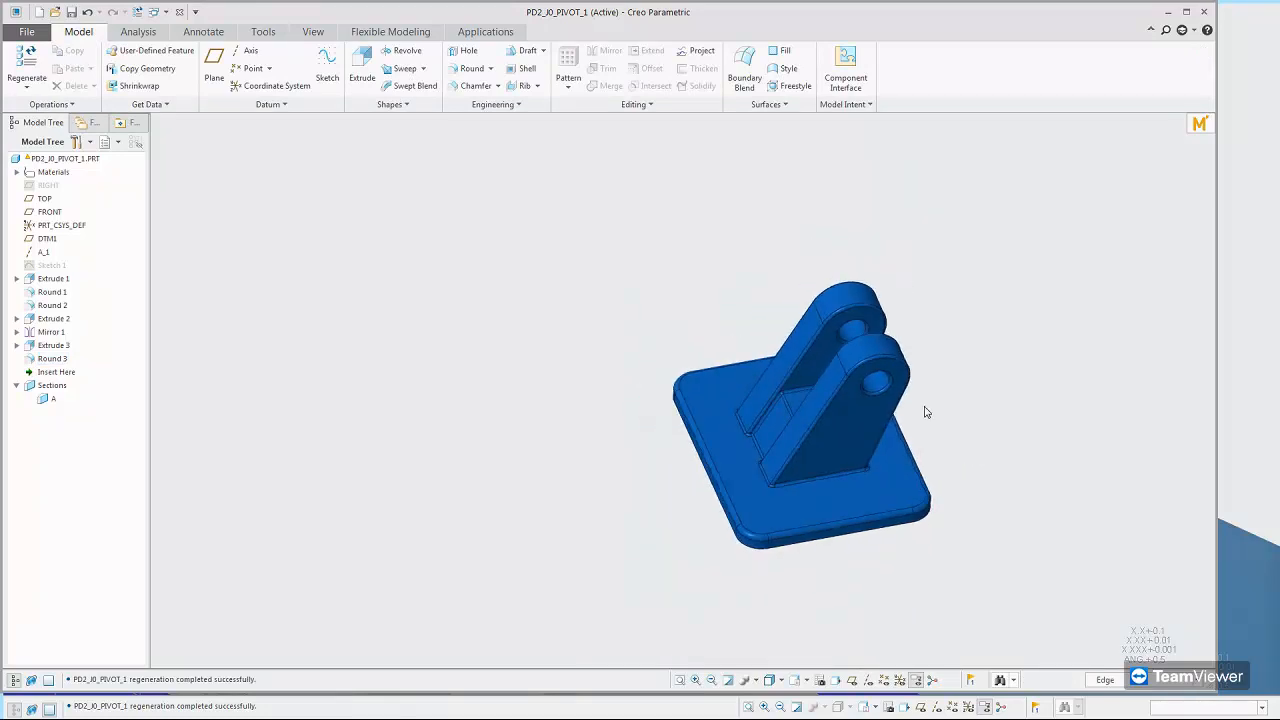
scroll(925, 408, "down", 2)
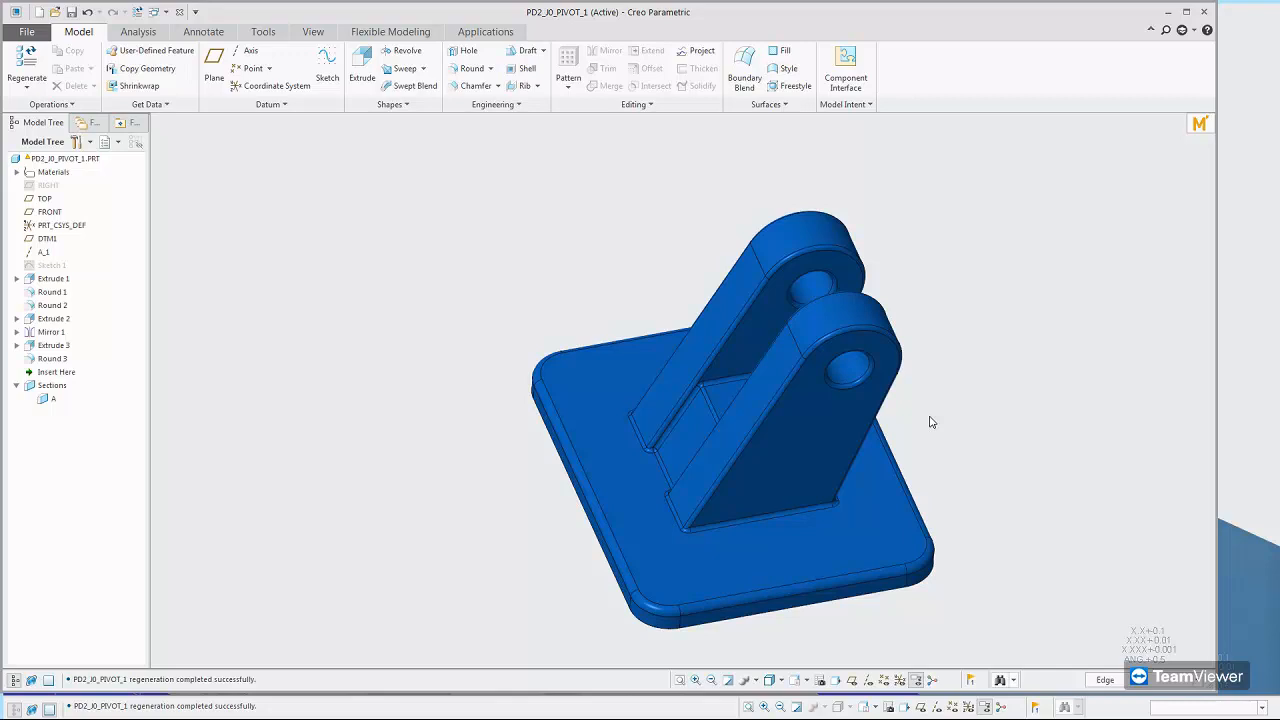
Open the part's materials for editing and look into the Legacy-Materials folder of the material library
left_click(16, 174)
left_click(41, 178)
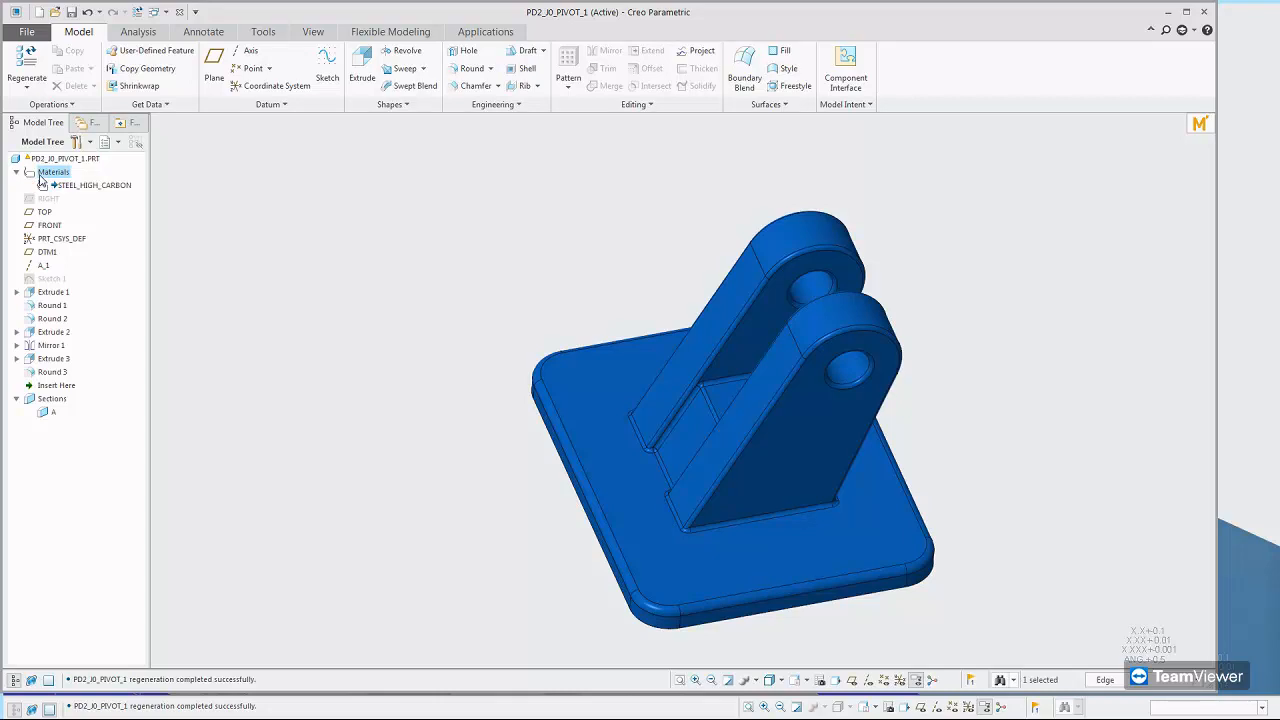
right_click(42, 178)
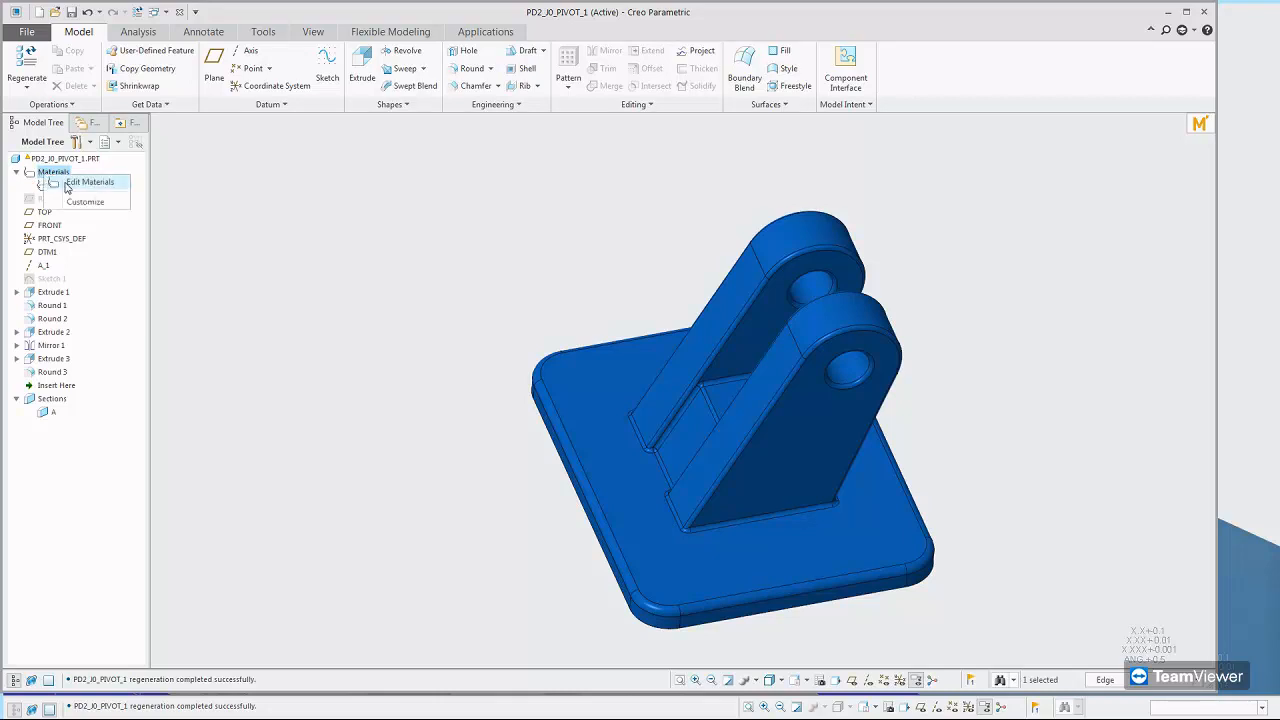
left_click(68, 184)
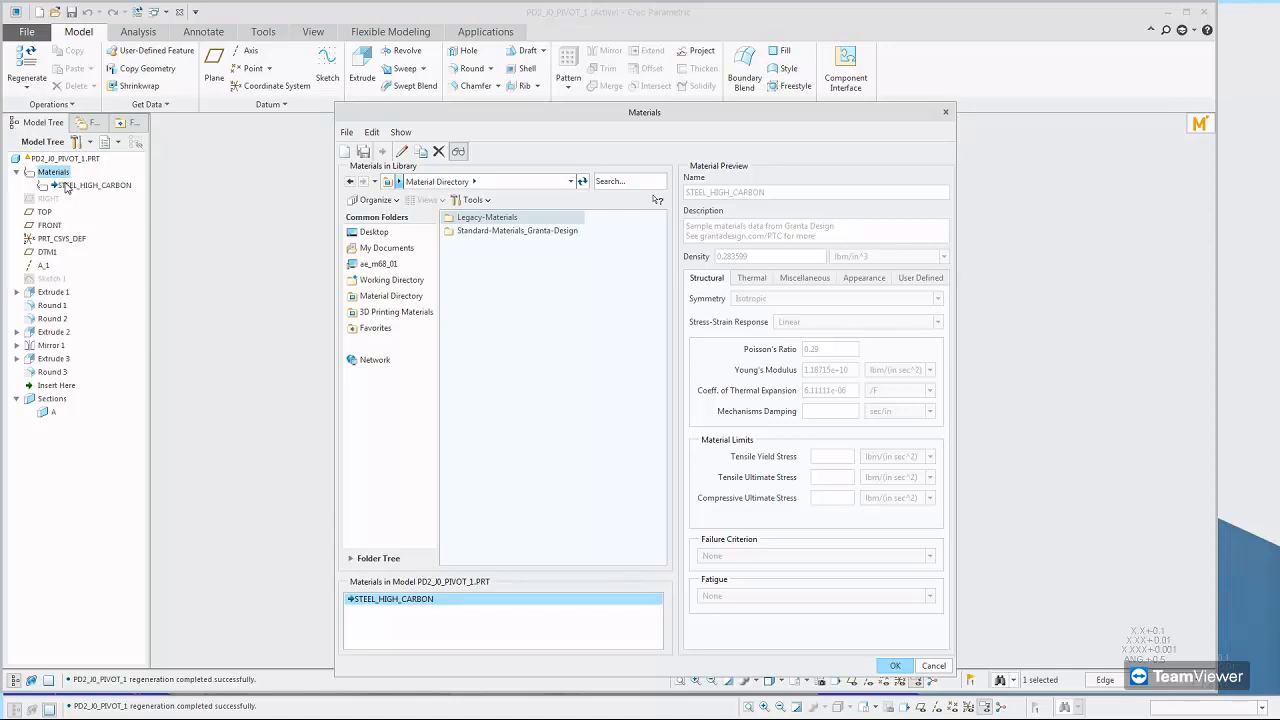
double_click(489, 218)
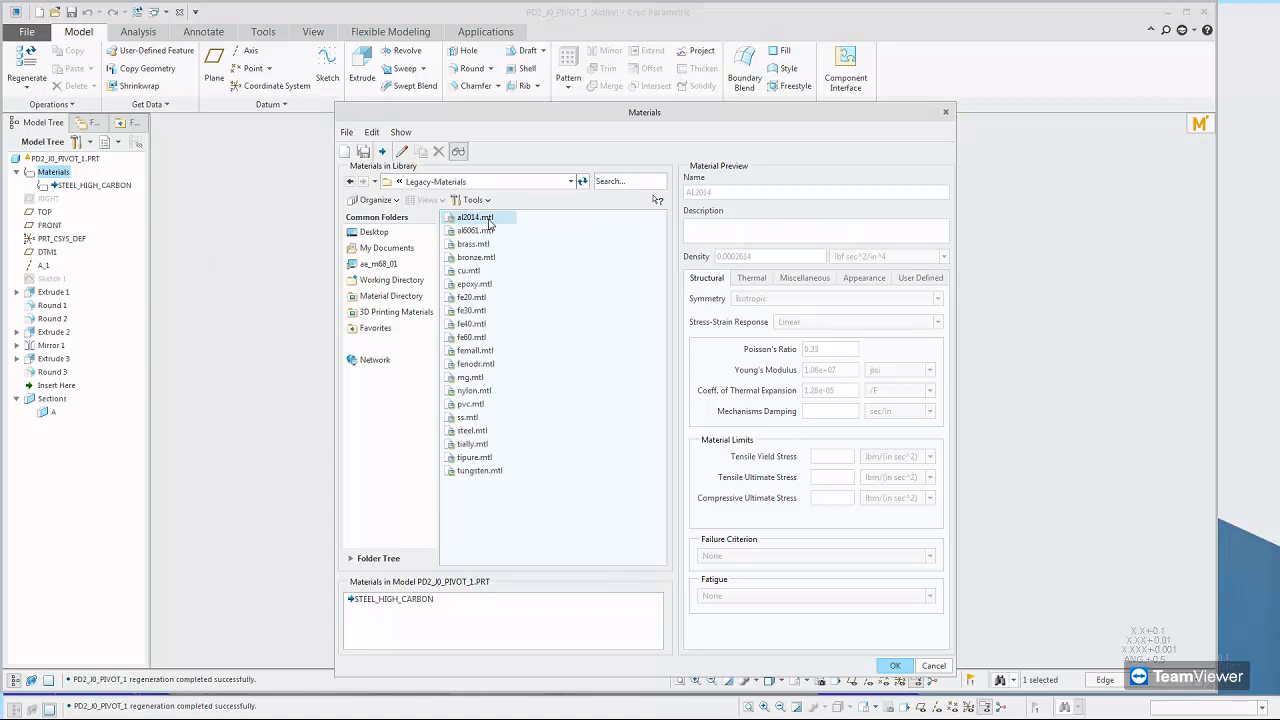
left_click(350, 181)
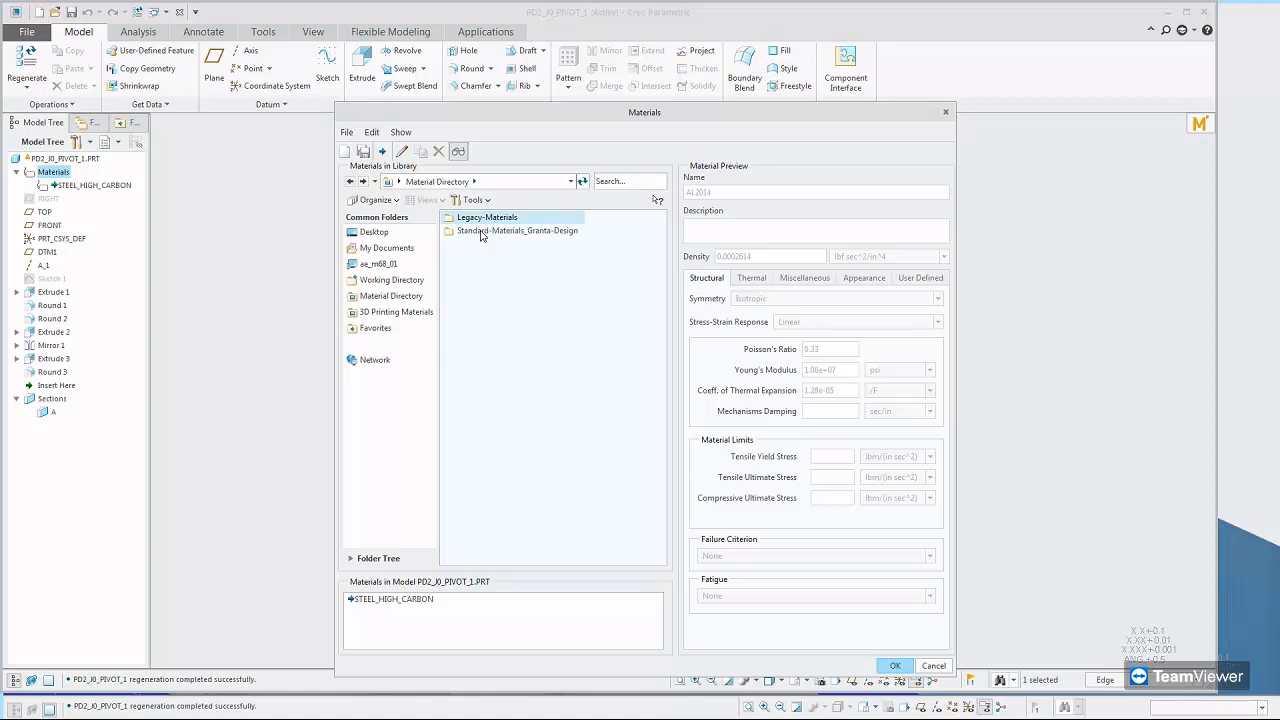
Preview Steel_cast, Steel_high_carbon and Steel_low_carbon from the Granta Design Ferrous_metals folder, and keep STEEL_HIGH_CARBON as the part's material
double_click(480, 232)
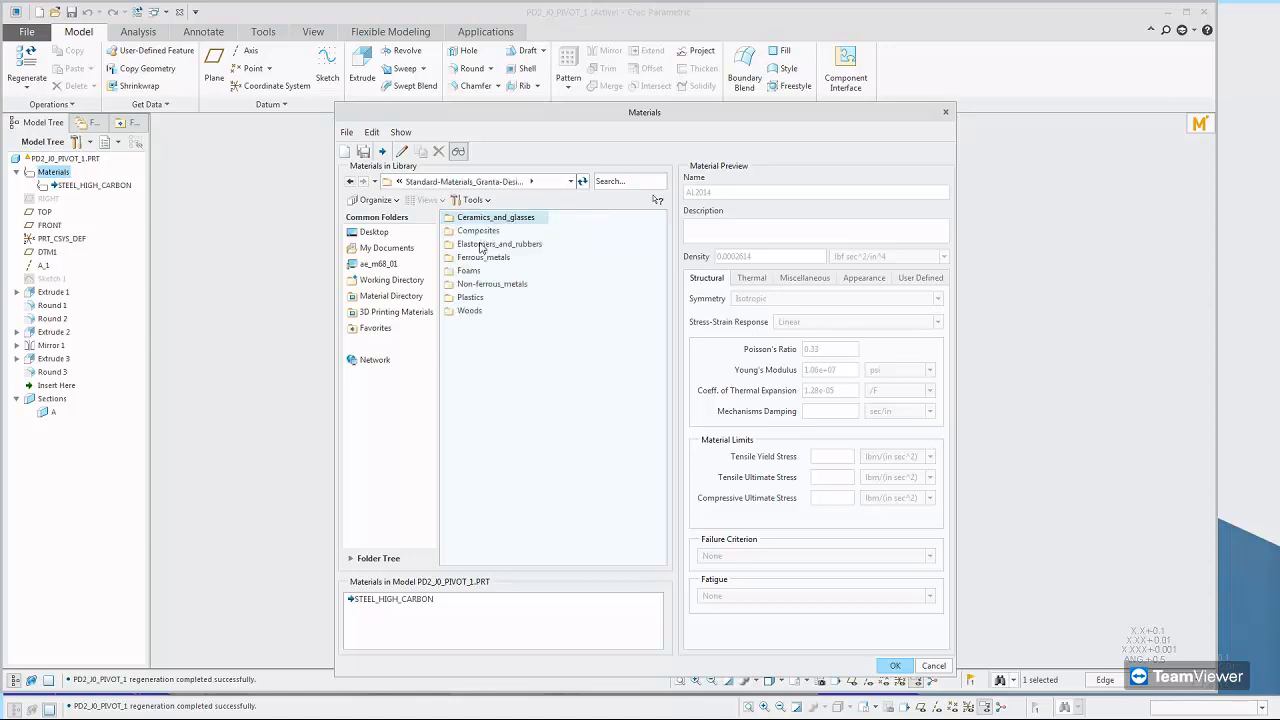
double_click(477, 260)
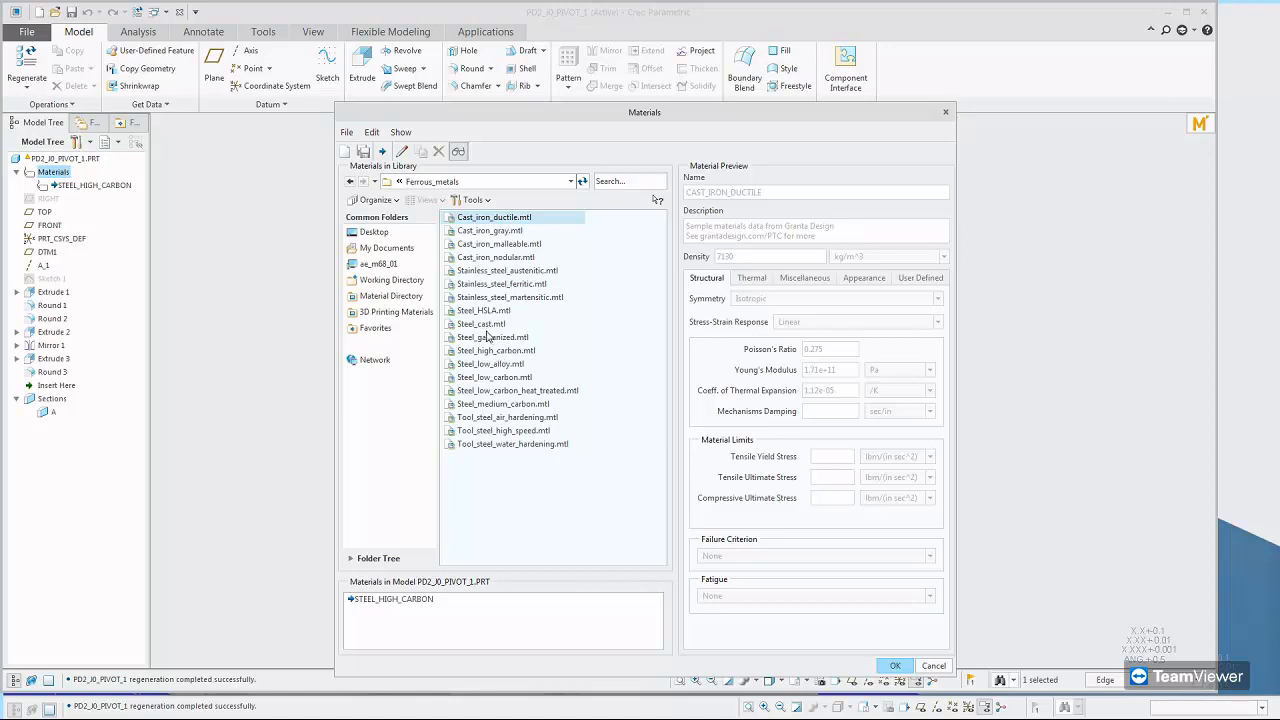
left_click(486, 324)
left_click(494, 350)
left_click(492, 378)
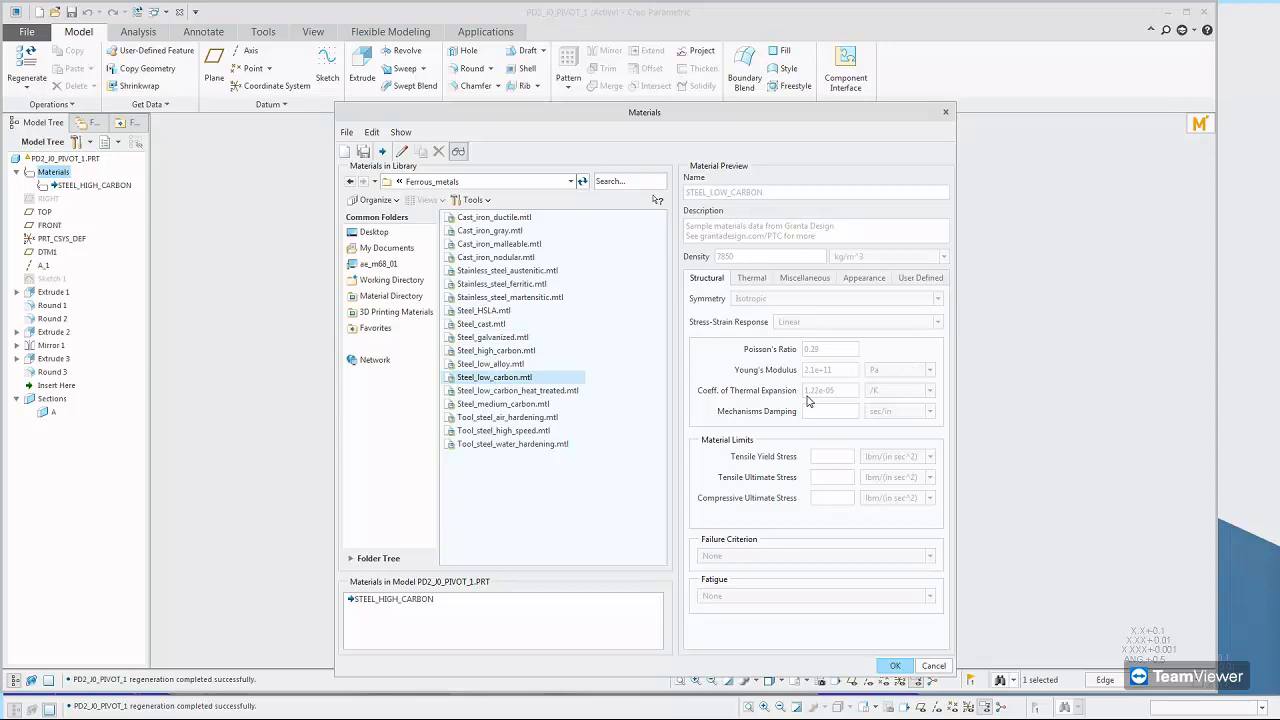
left_click(428, 605)
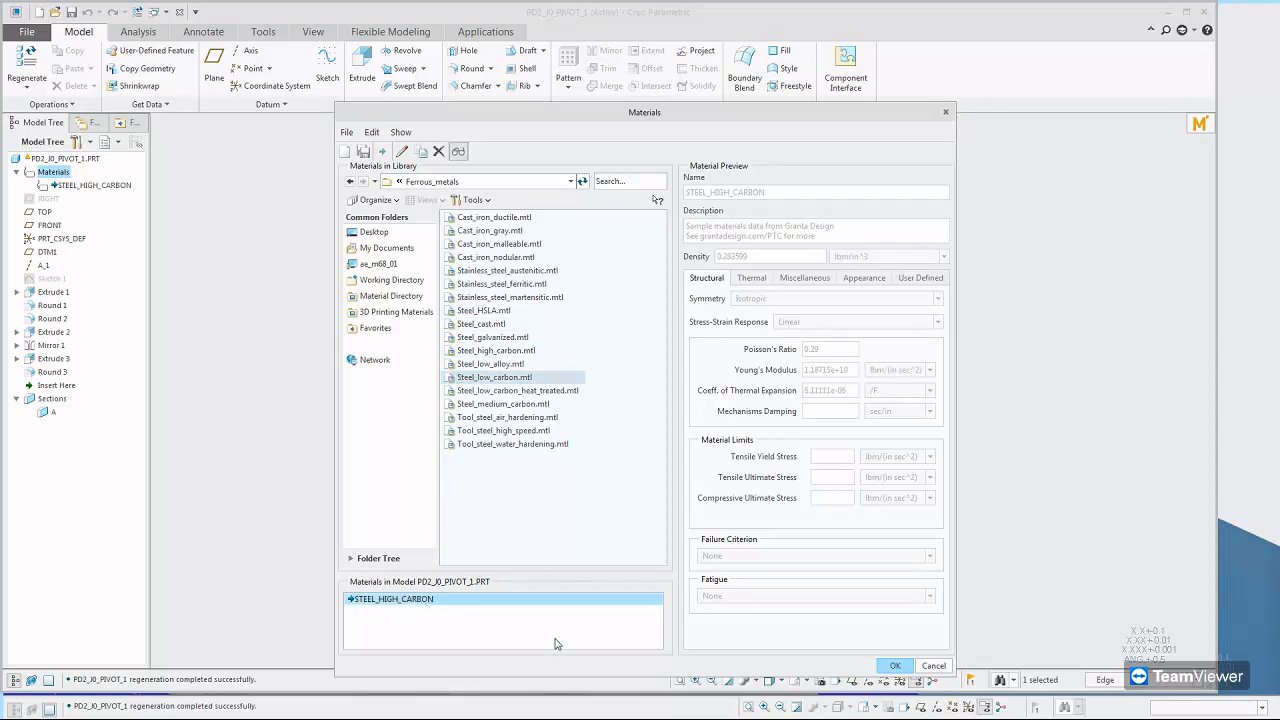
left_click(894, 666)
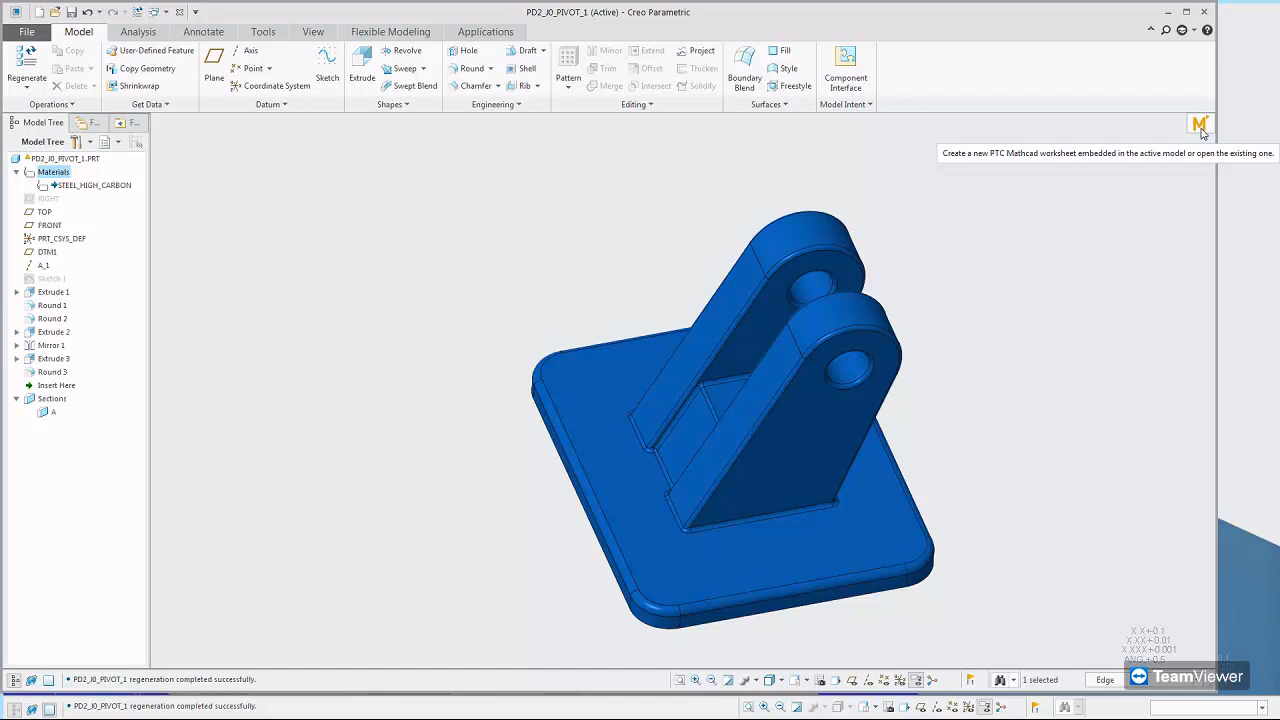
Measure the base plate's thickness between its upper and lower faces with a summary measurement
left_click(1067, 280)
middle_click_drag(802, 407, 773, 579)
scroll(750, 587, "up", 2)
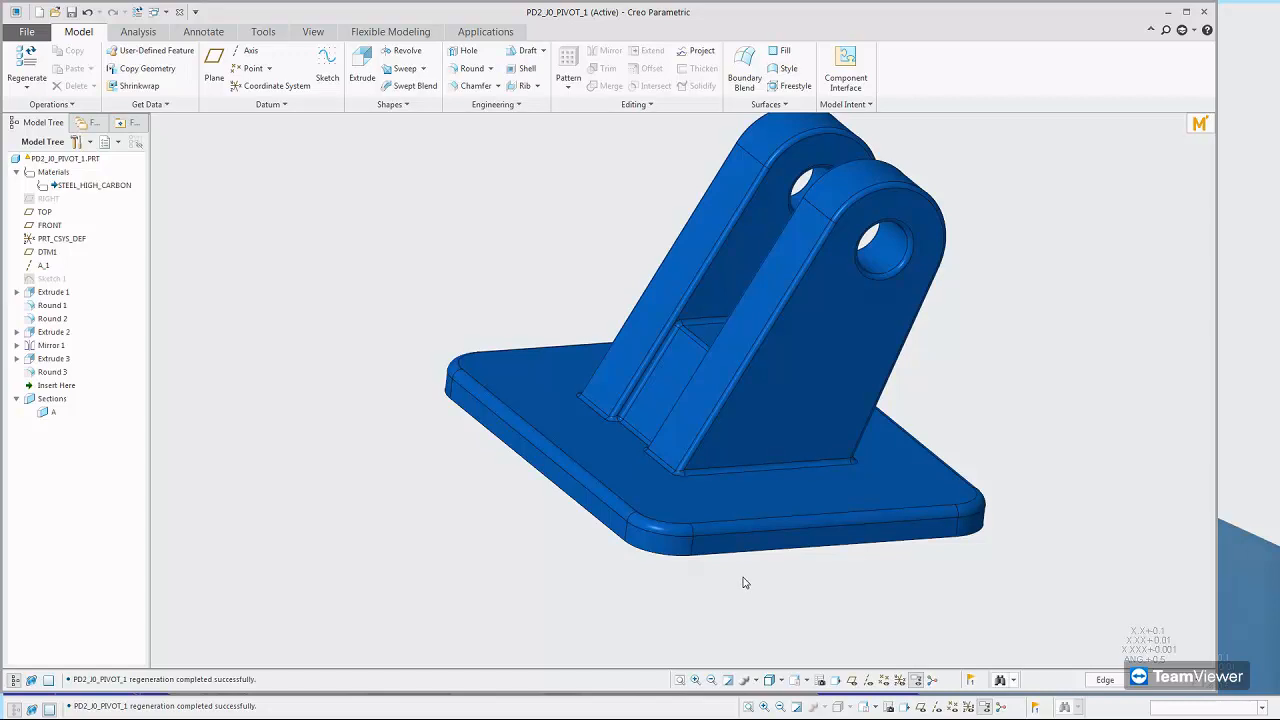
scroll(744, 585, "up", 2)
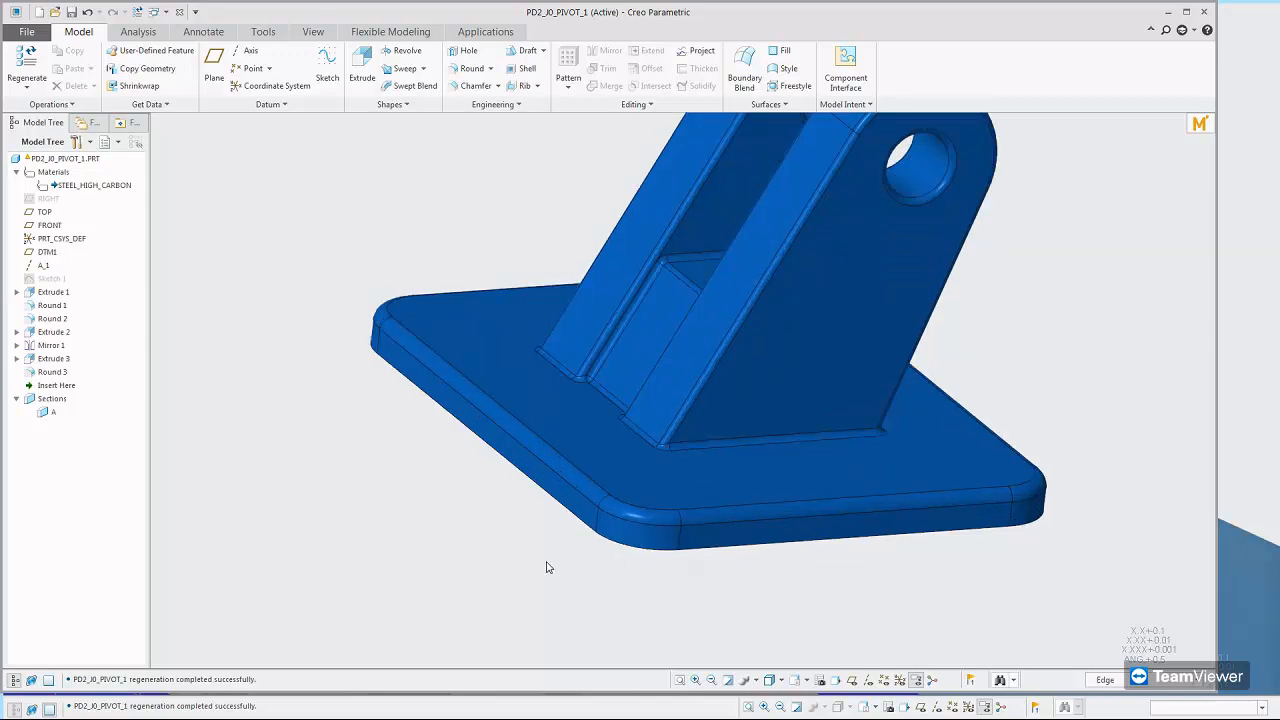
left_click(146, 34)
left_click(390, 82)
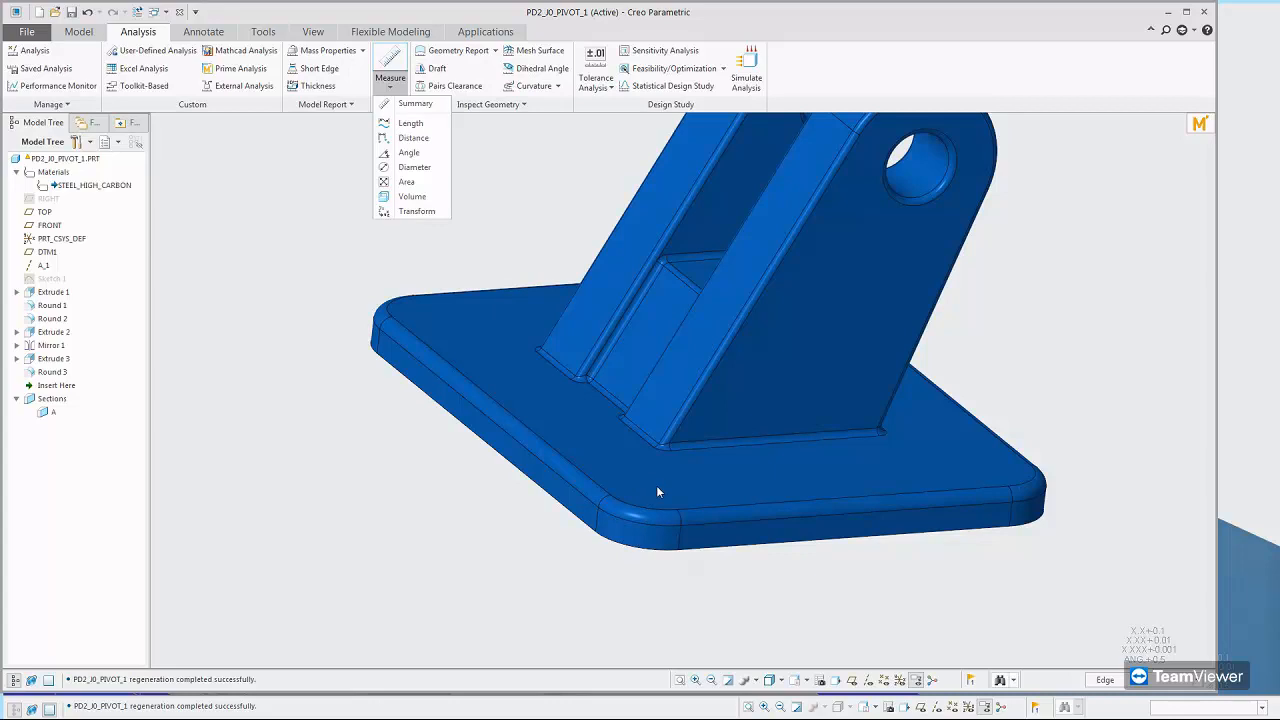
left_click(415, 104)
left_click(723, 492)
middle_click_drag(723, 492, 727, 628)
left_click(677, 581, "ctrl")
double_click(727, 622)
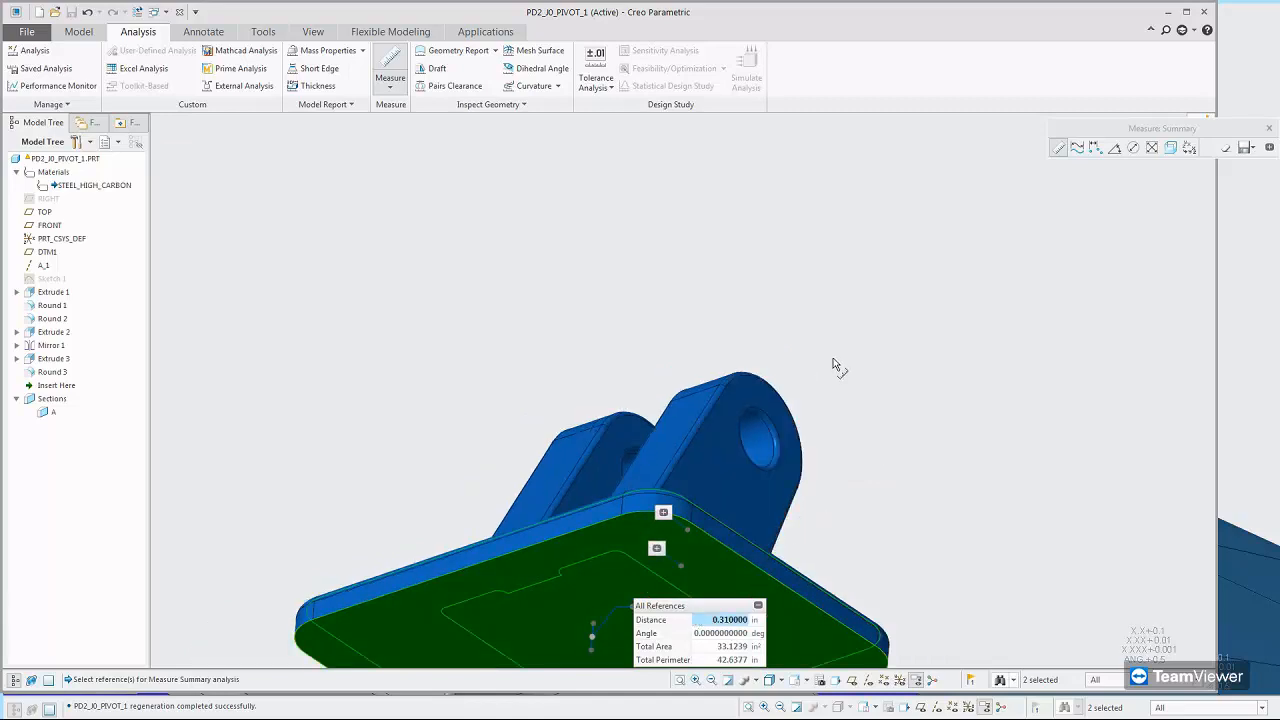
left_click(1268, 129)
Open the PTC Mathcad worksheet embedded in the pivot part, with its plate thickness analysis
mouse_move(803, 303)
middle_mouse_down()
mouse_move(705, 438)
mouse_move(766, 460)
middle_mouse_up()
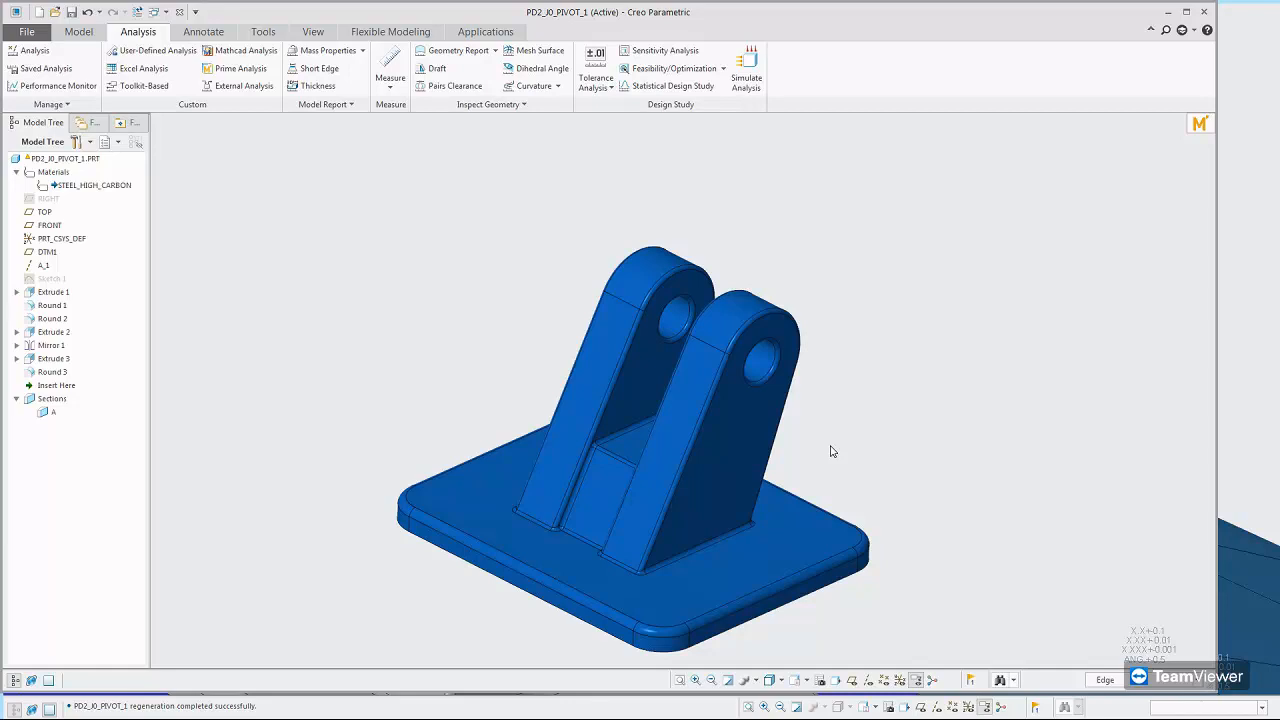
left_click(1199, 123)
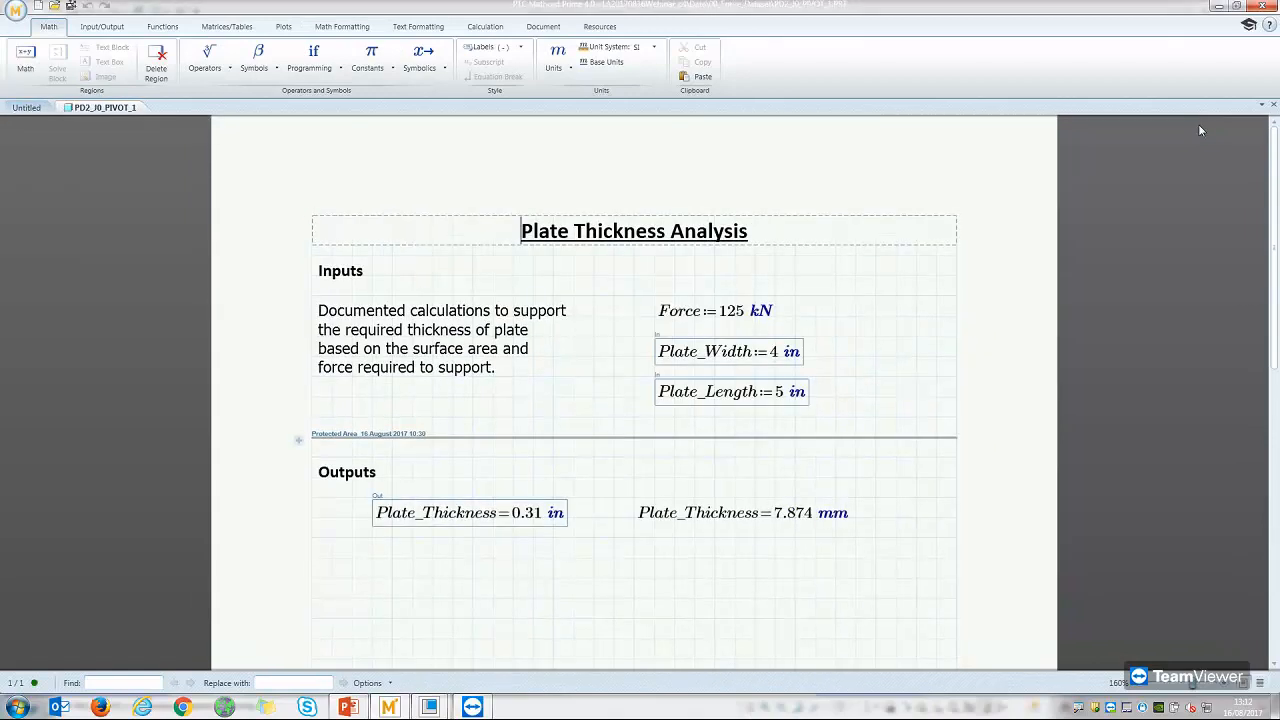
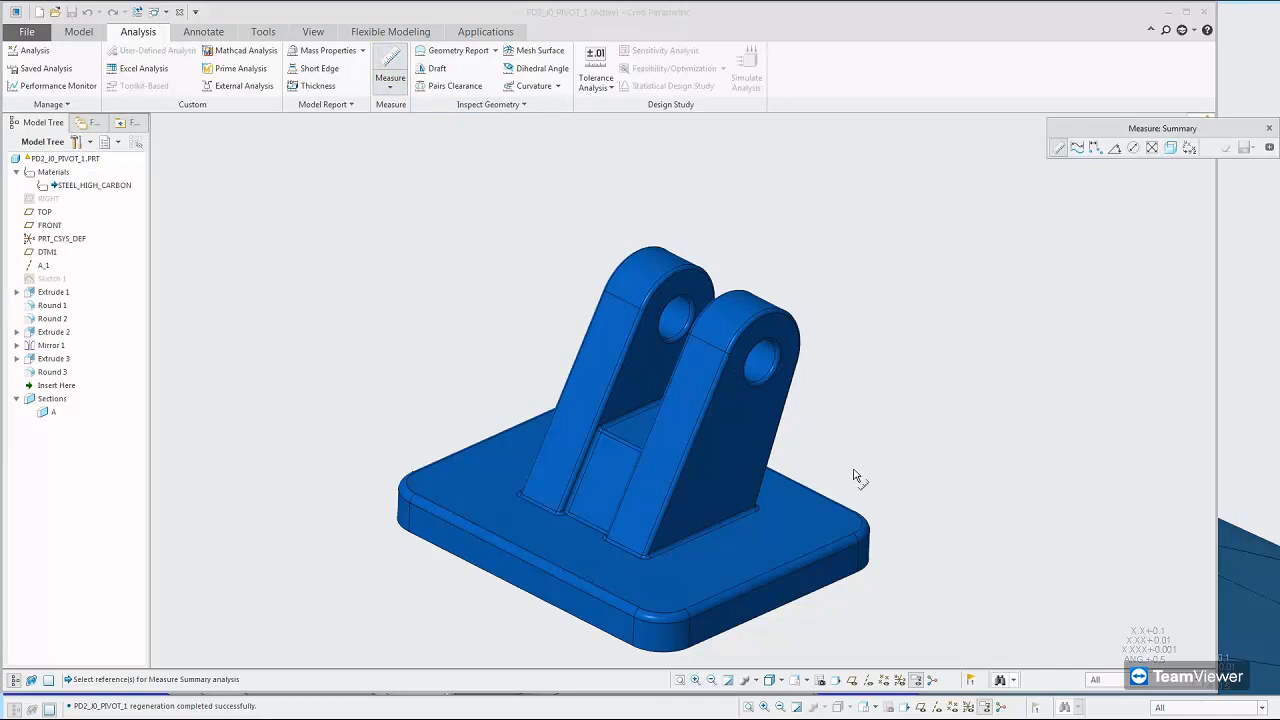
Measure the base plate's thickness again between its upper and lower faces, and close the measurement
left_click(800, 534)
middle_click_drag(800, 534, 789, 607)
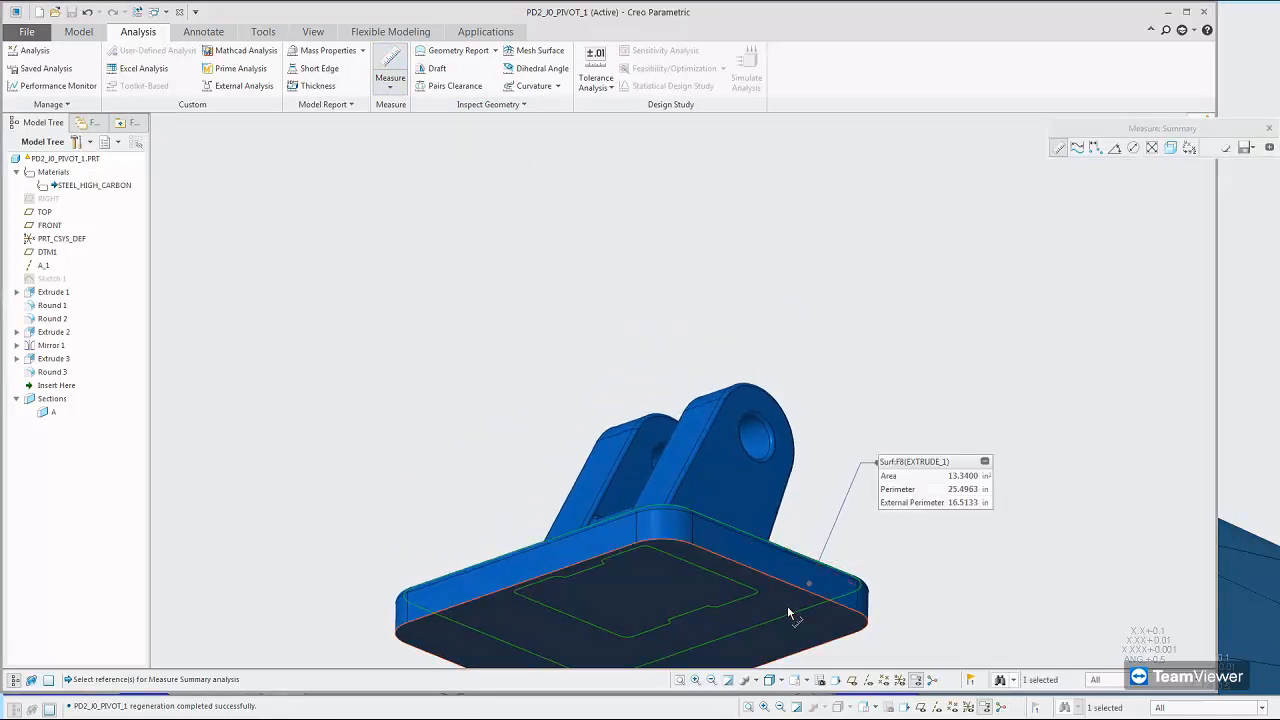
left_click(787, 606, "ctrl")
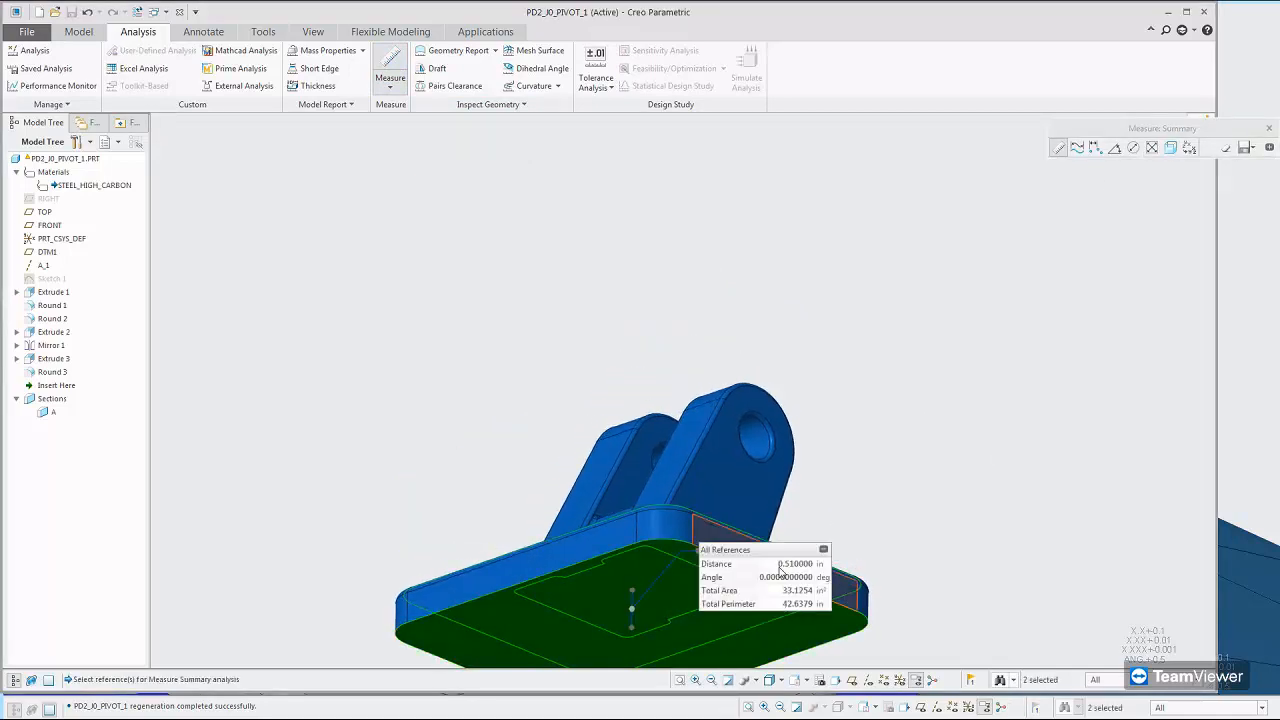
double_click(793, 566)
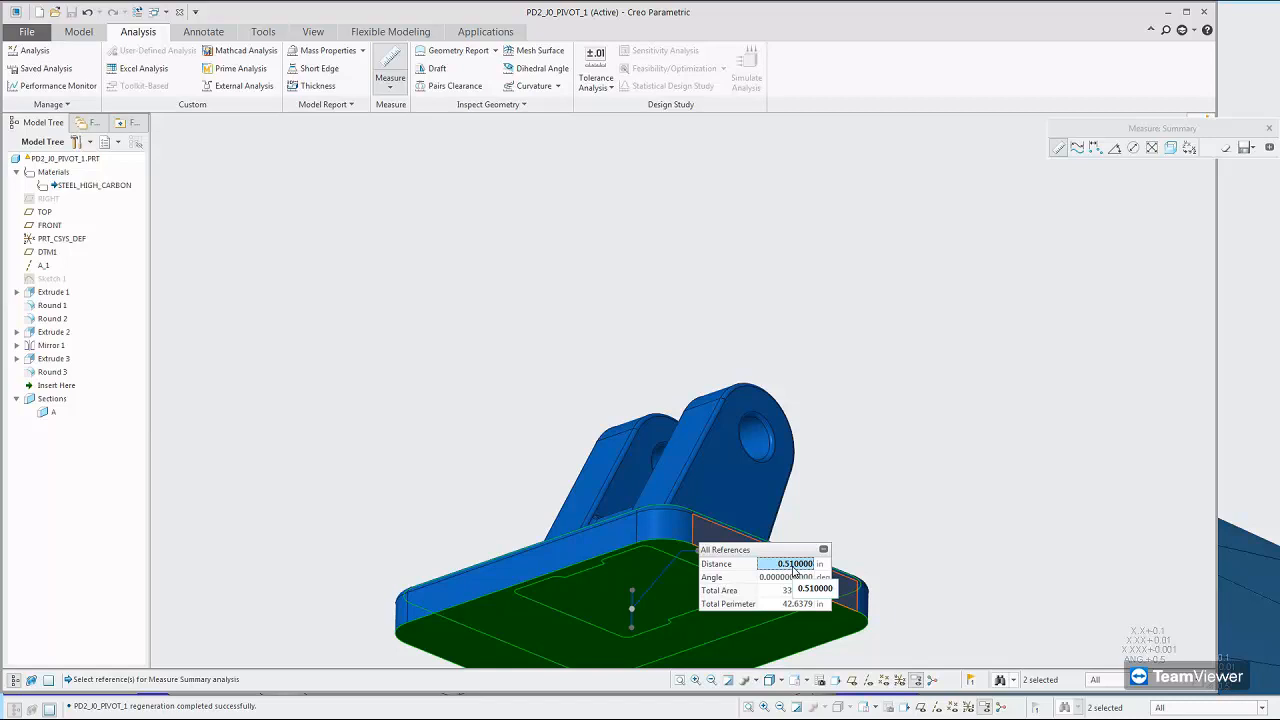
left_click(1269, 128)
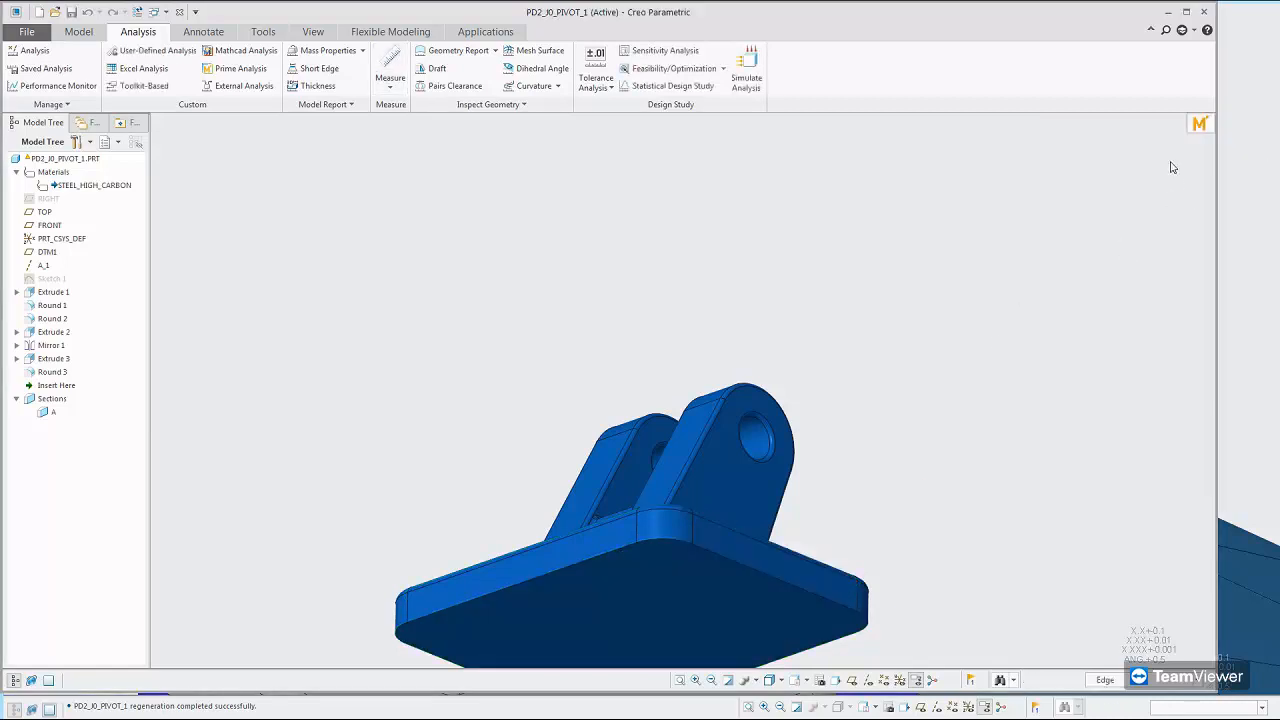
Open the PTC Learning Connector beside the pivot model
scroll(851, 346, "down", 3)
middle_click_drag(833, 384, 854, 434)
scroll(872, 371, "up", 2)
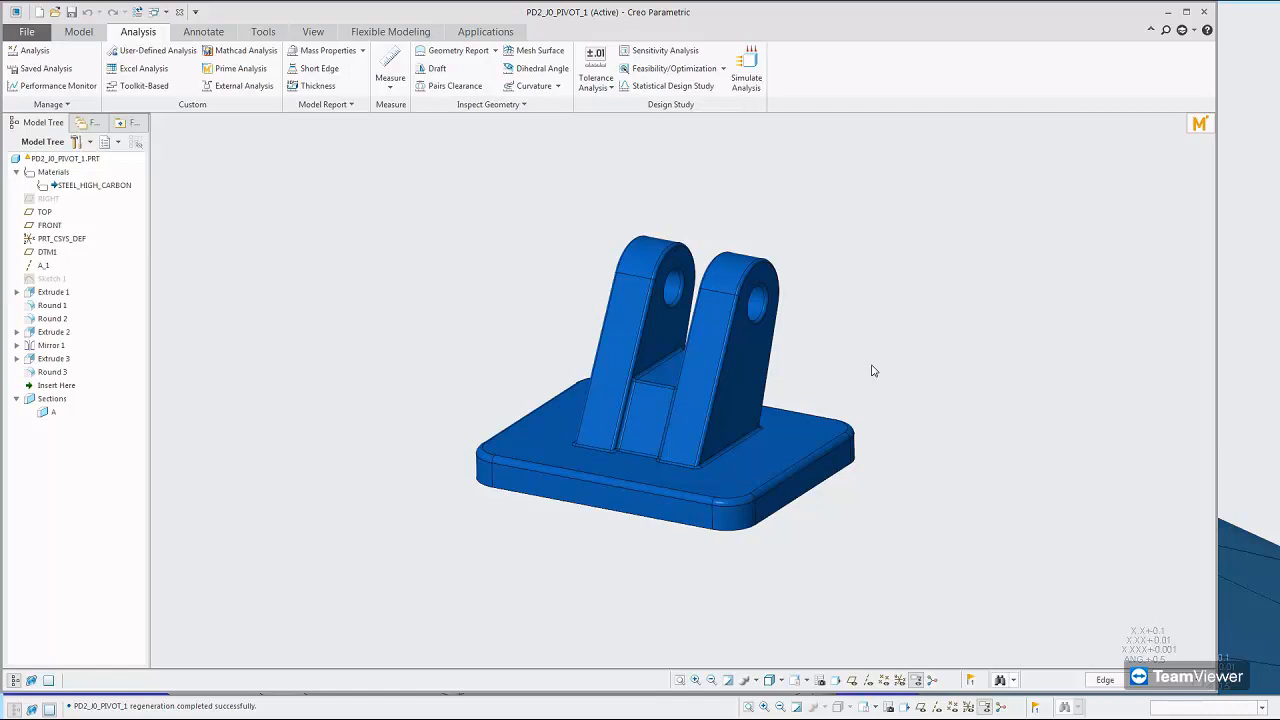
left_click(1182, 31)
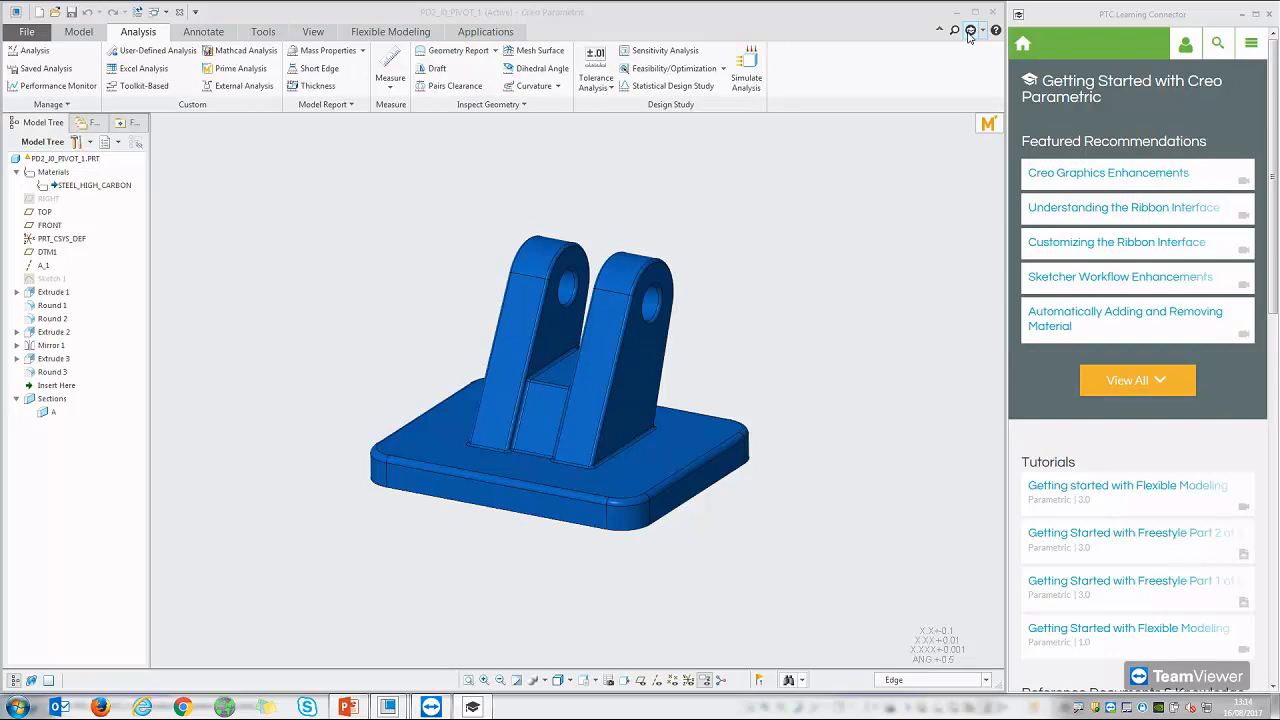
Delete the Round 2 feature from the plate's upper edge, consulting the Learning Connector topic Handling Children of Deleted and Suppressed Items
left_click(55, 319)
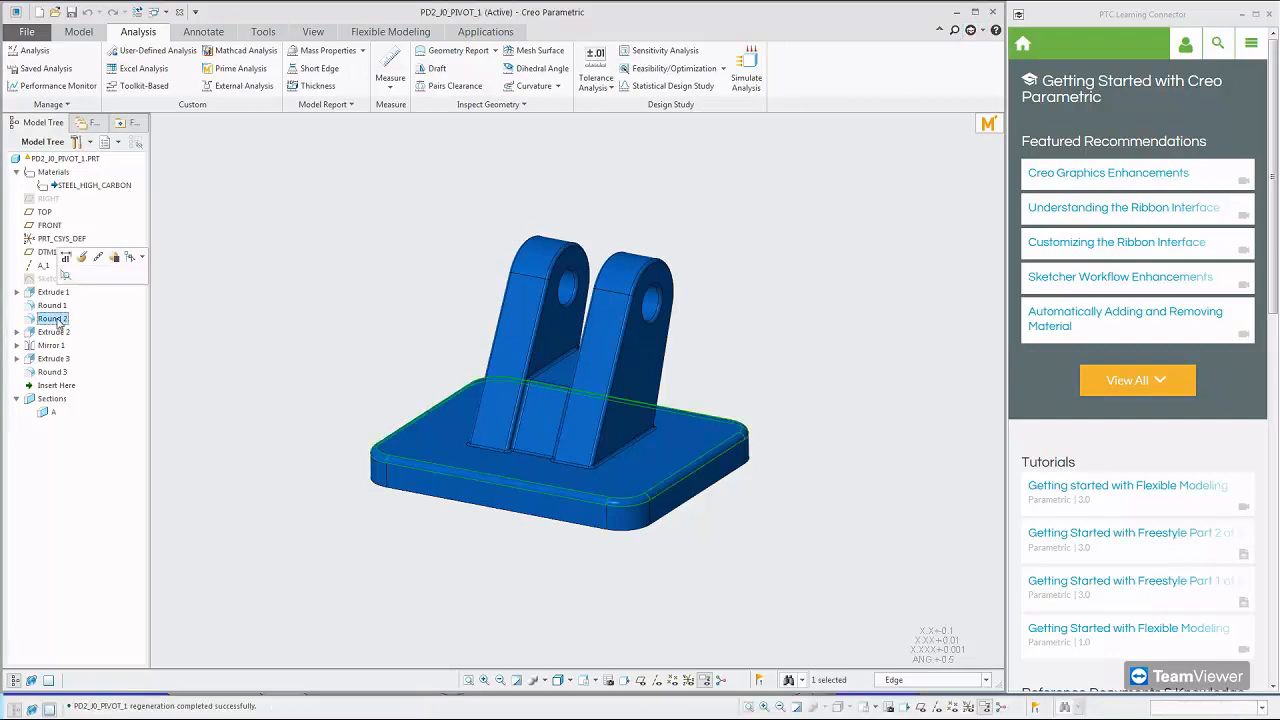
right_click(58, 322)
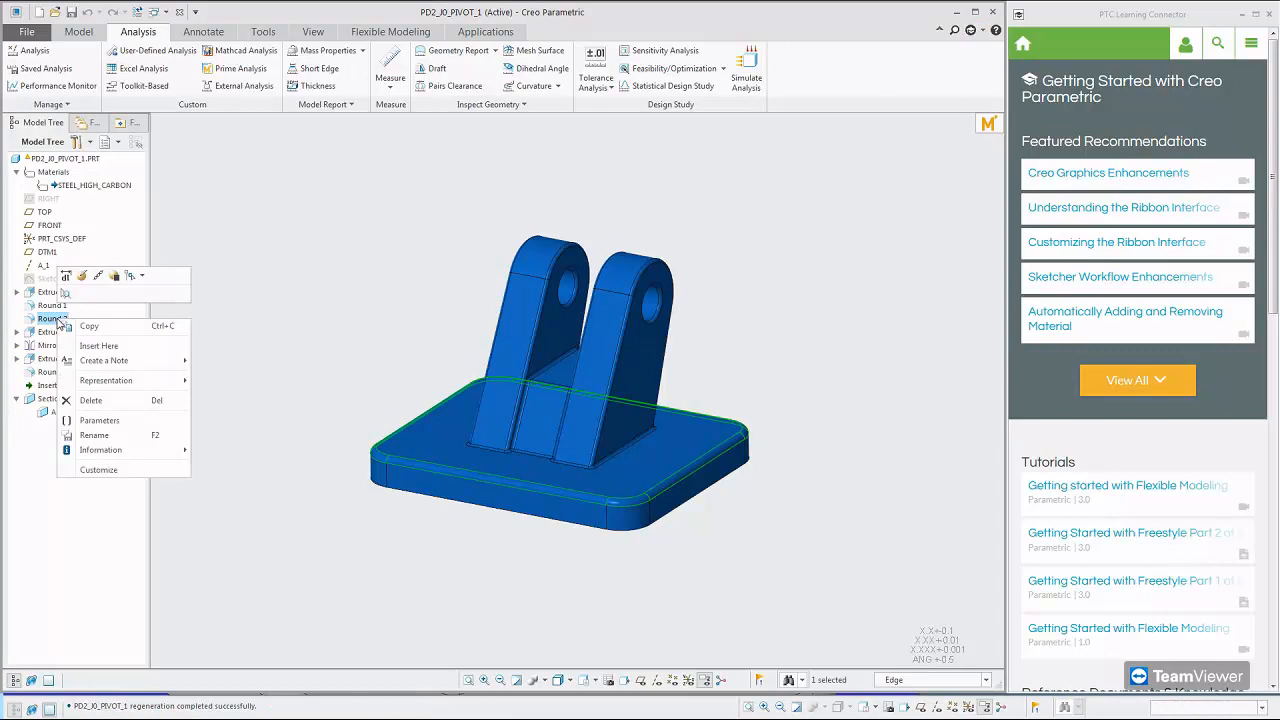
left_click(104, 400)
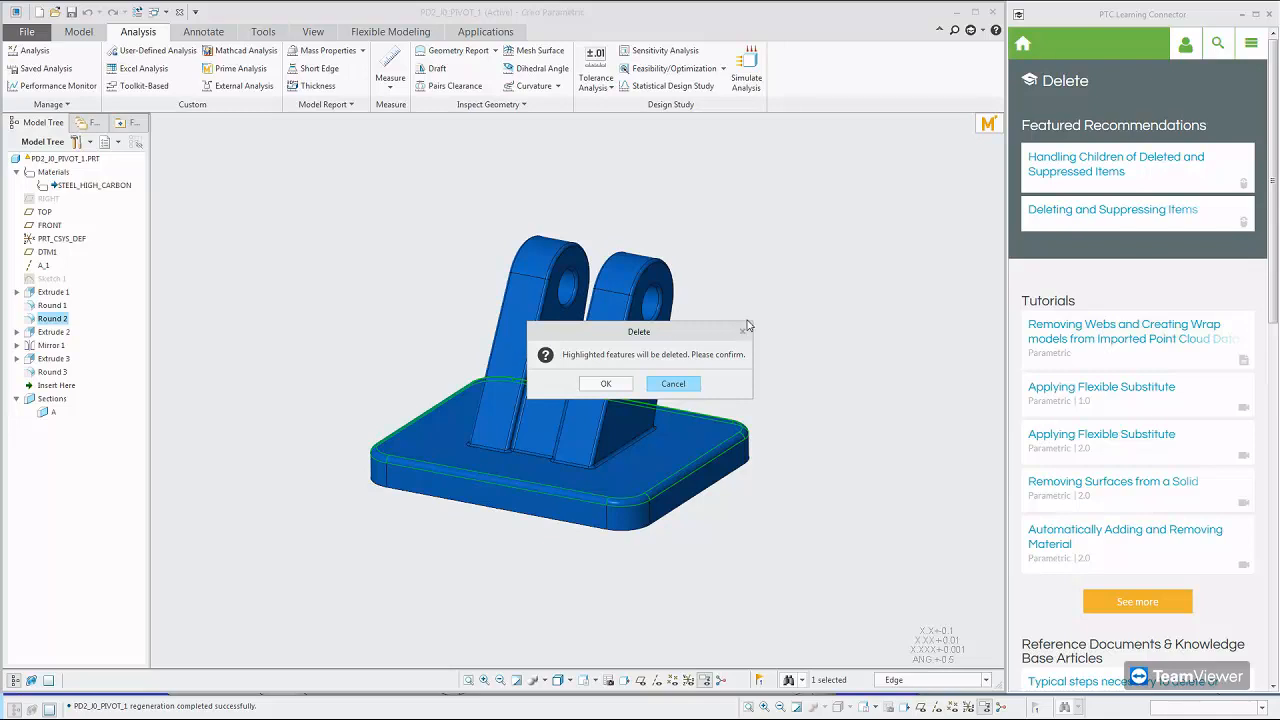
left_click(1067, 178)
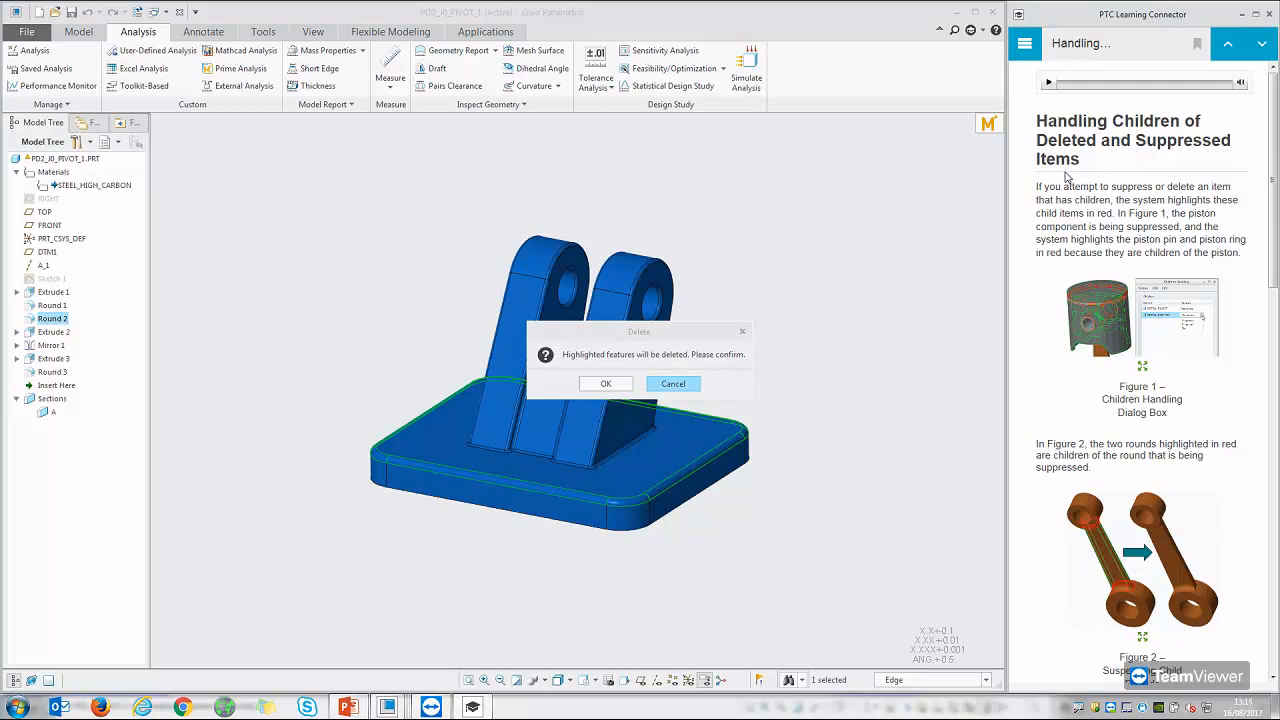
left_click(605, 384)
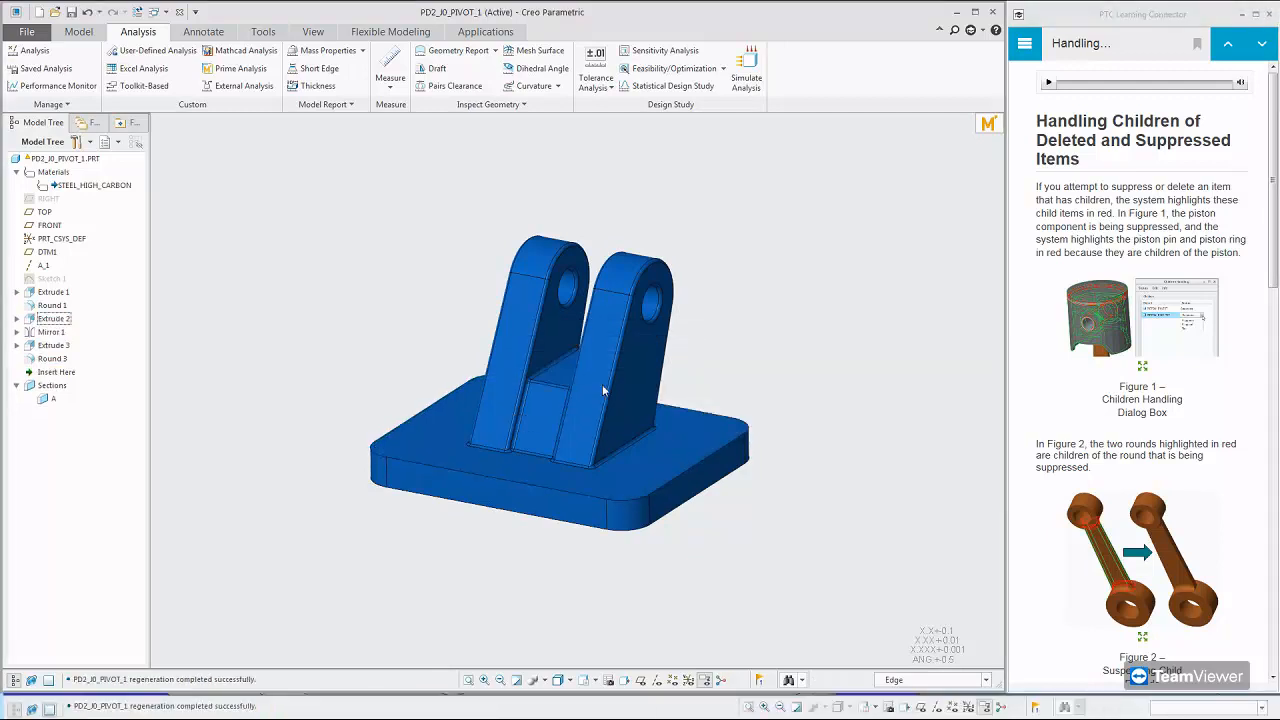
left_click(1024, 43)
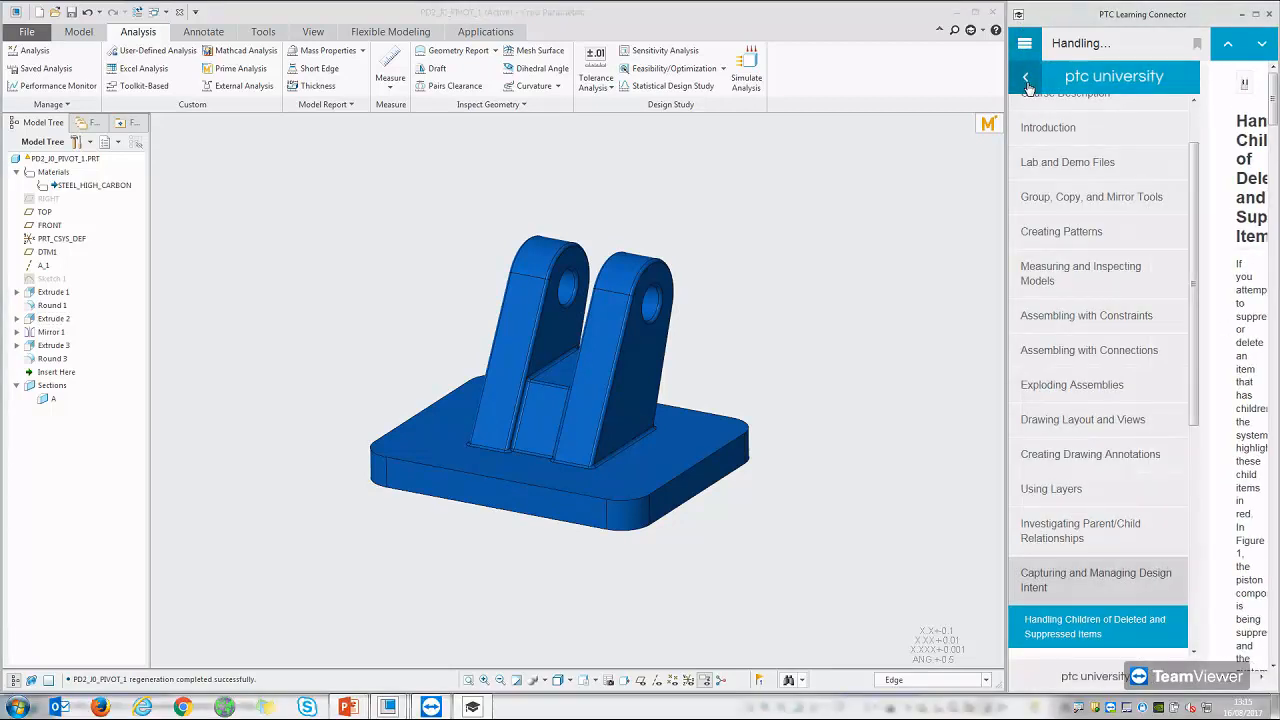
left_click(1026, 80)
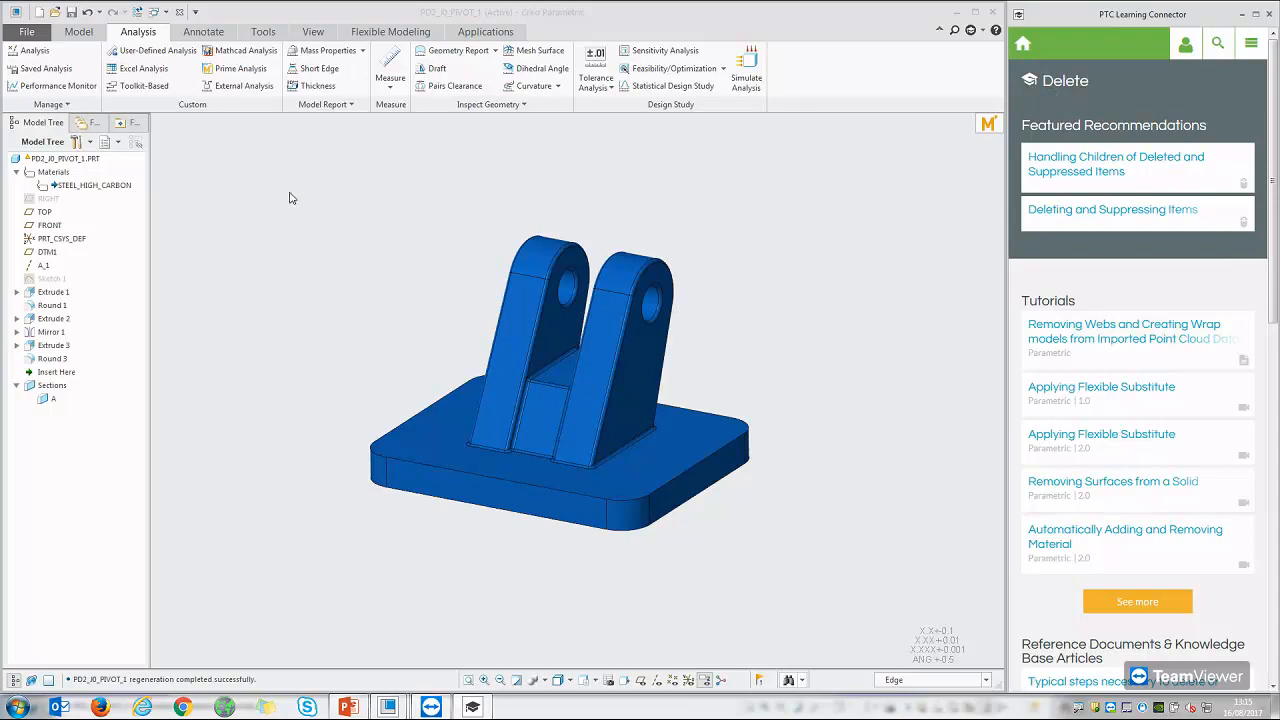
View the changes made to the pivot part since the start of session and examine the colour-coded model
right_click(63, 161)
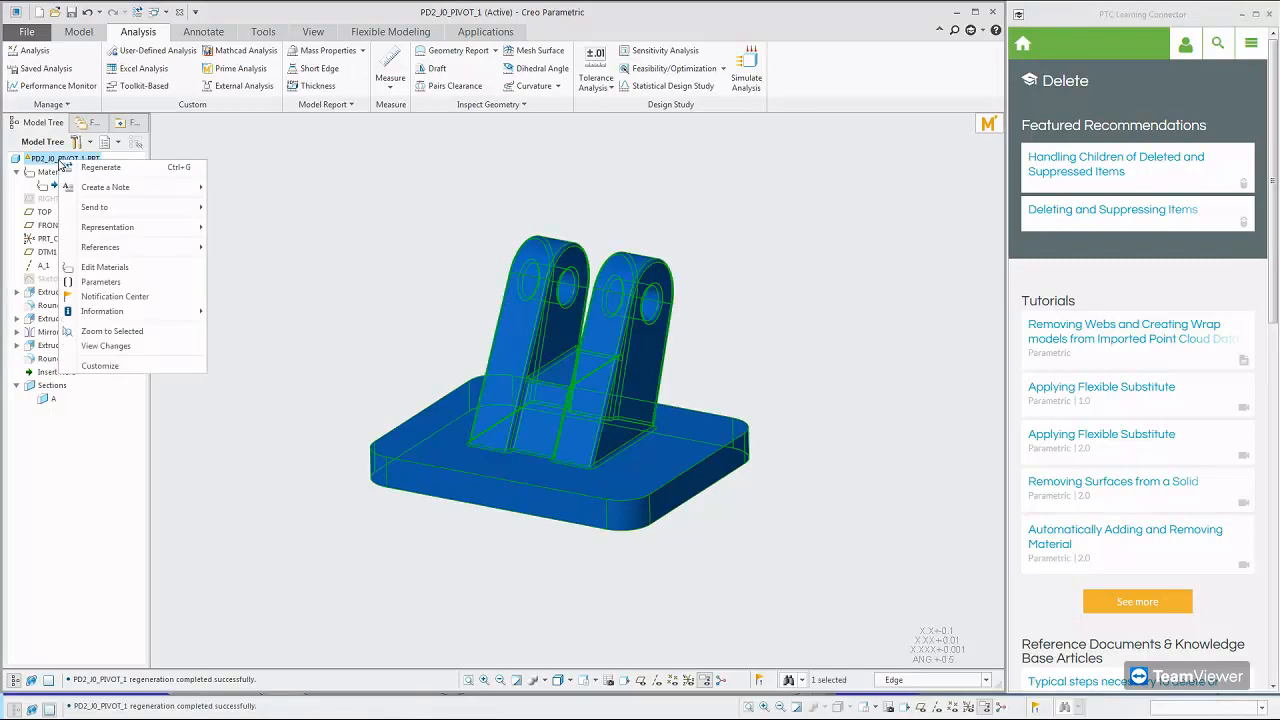
left_click(107, 347)
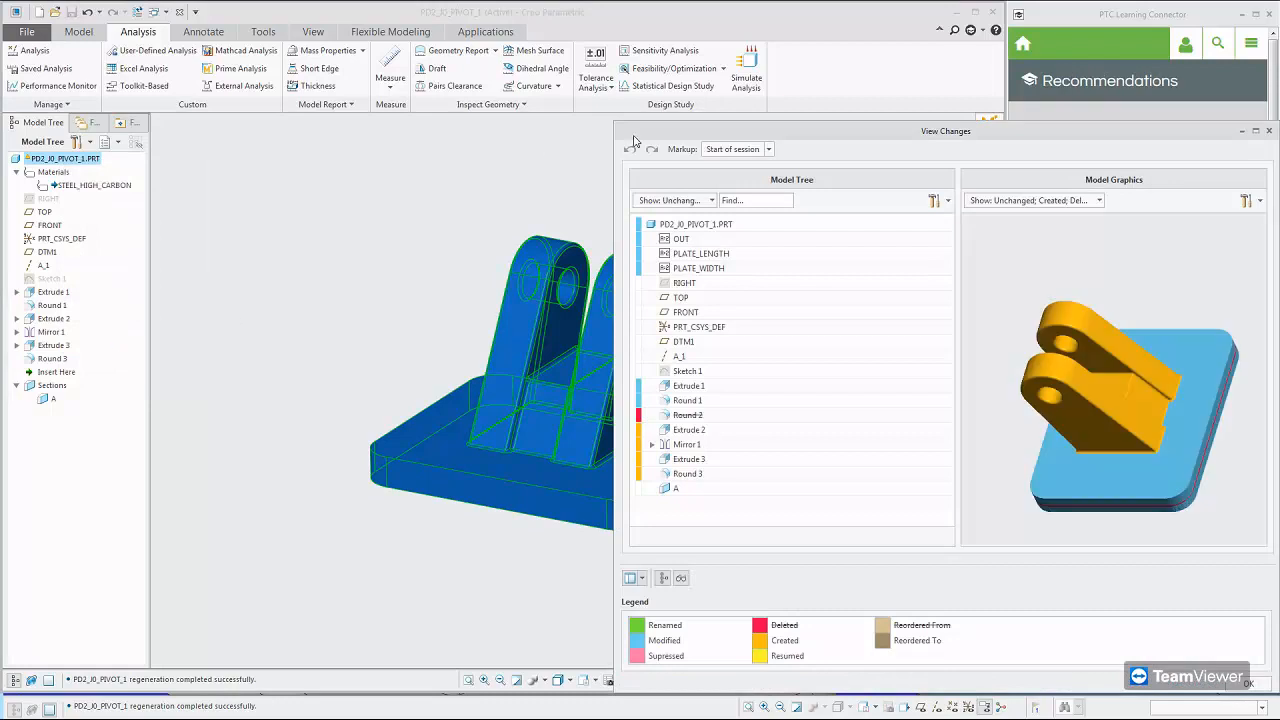
left_click_drag(776, 137, 727, 128)
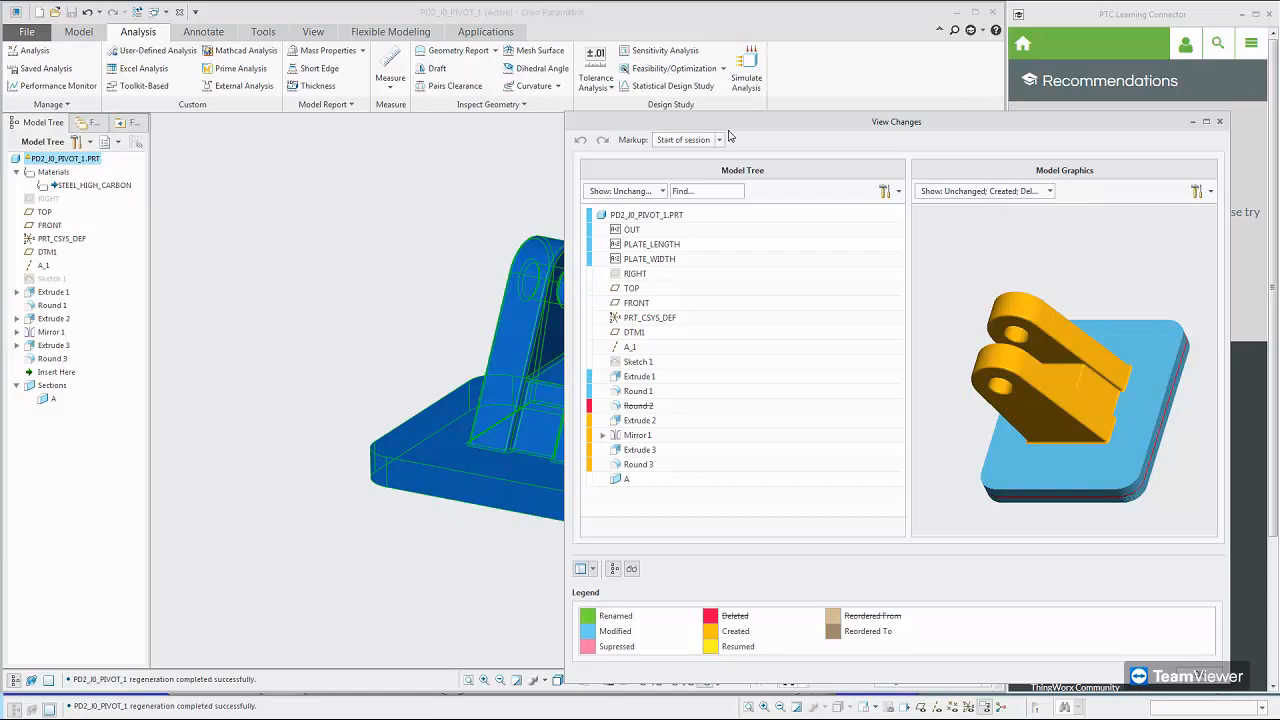
middle_click_drag(943, 386, 840, 415)
scroll(994, 427, "up", 3)
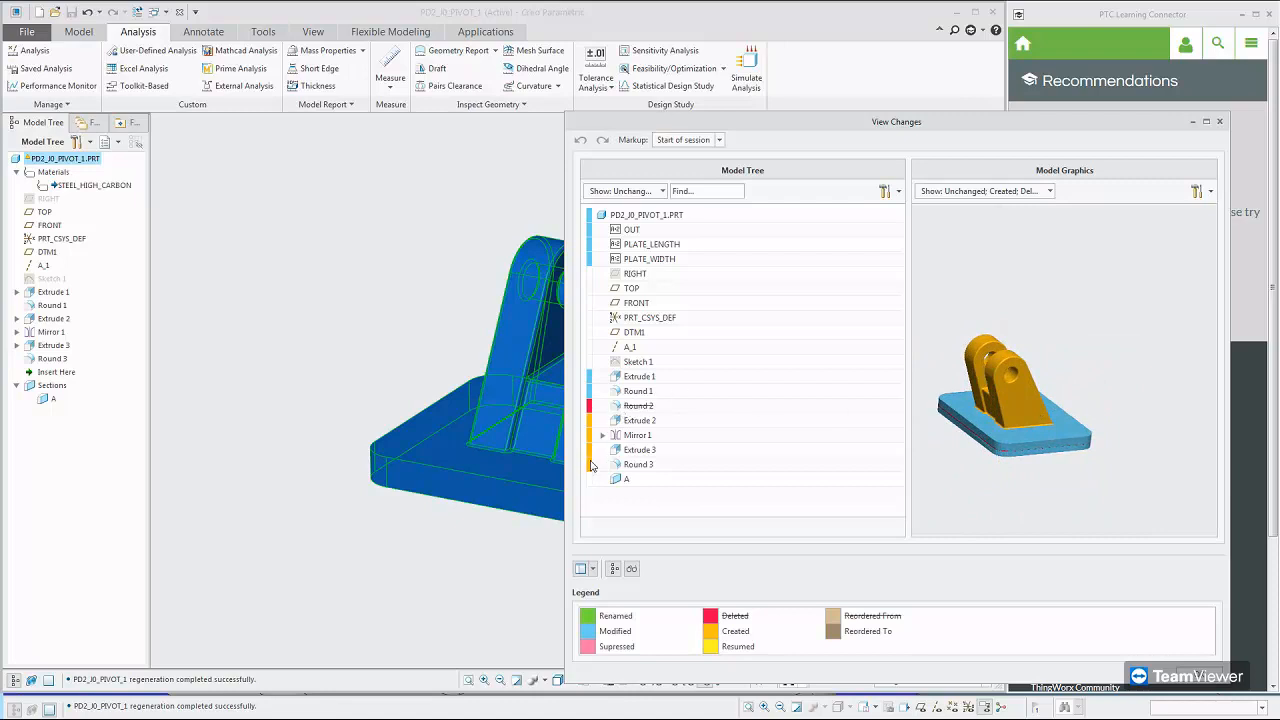
Highlight Extrude 2, Extrude 3, Round 2 and Round 1 in turn in the change comparison to examine their changes, and close it
left_click(655, 423)
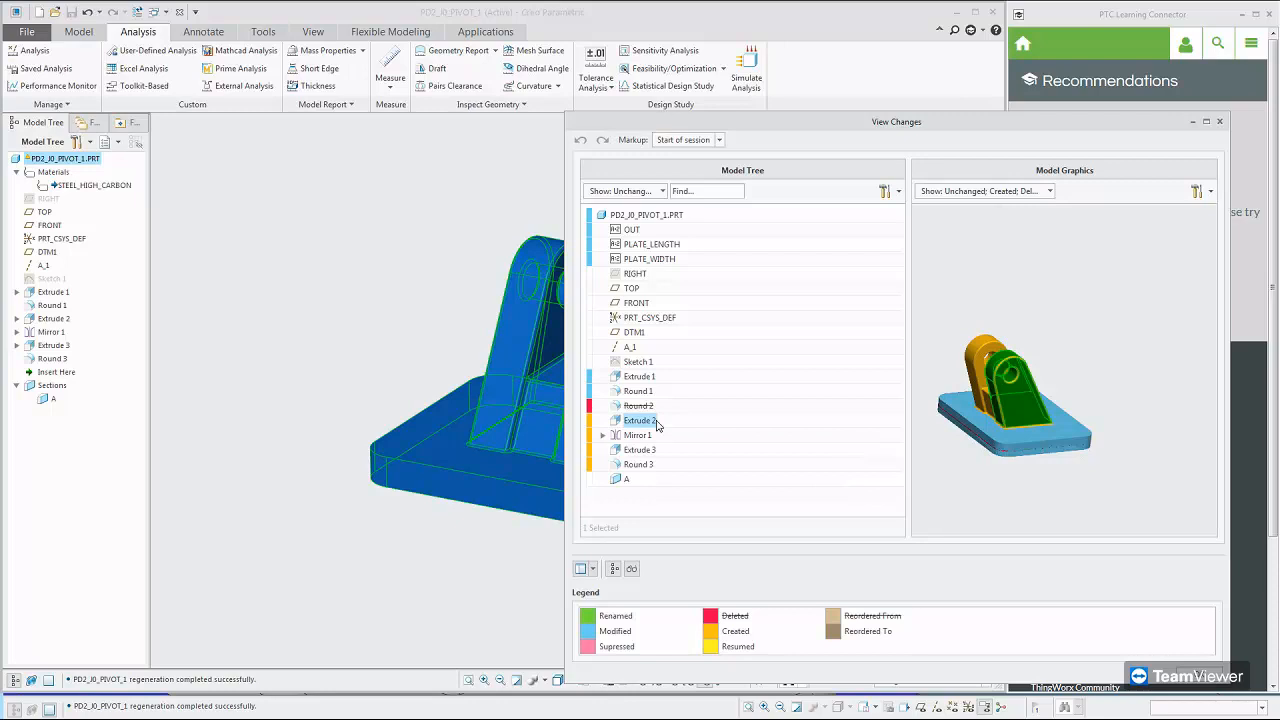
scroll(950, 428, "down", 5)
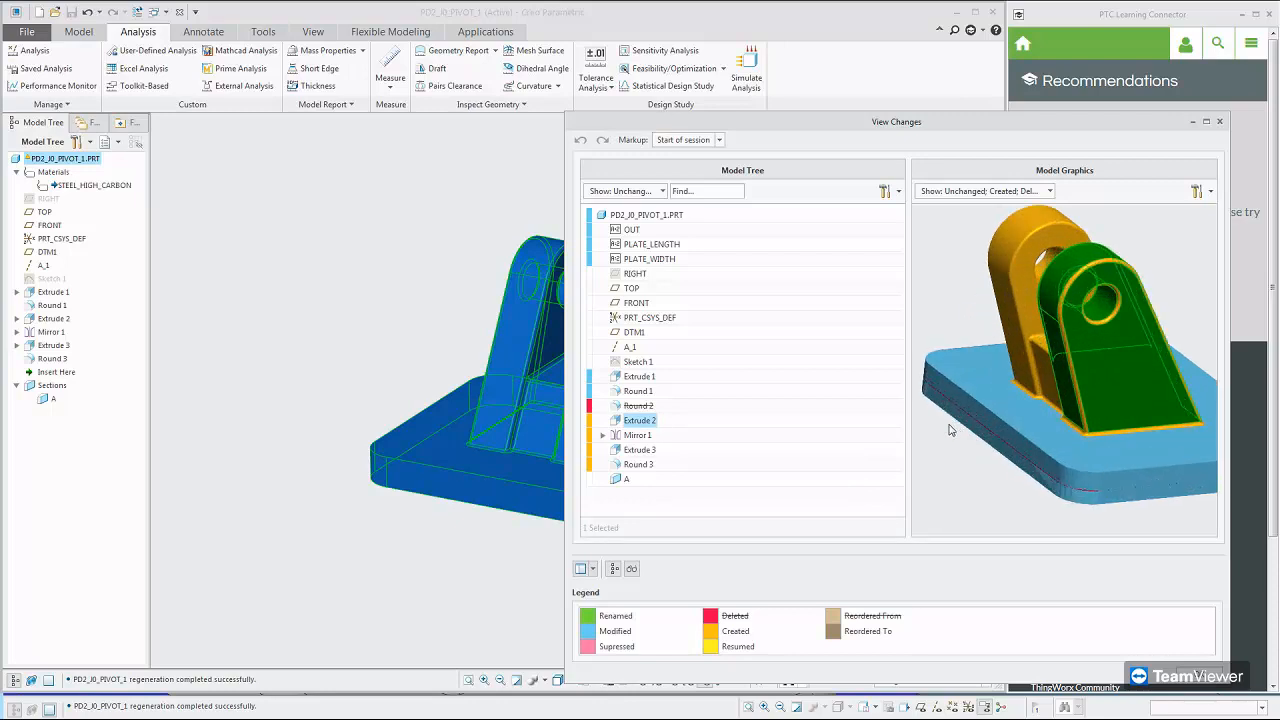
left_click(643, 452)
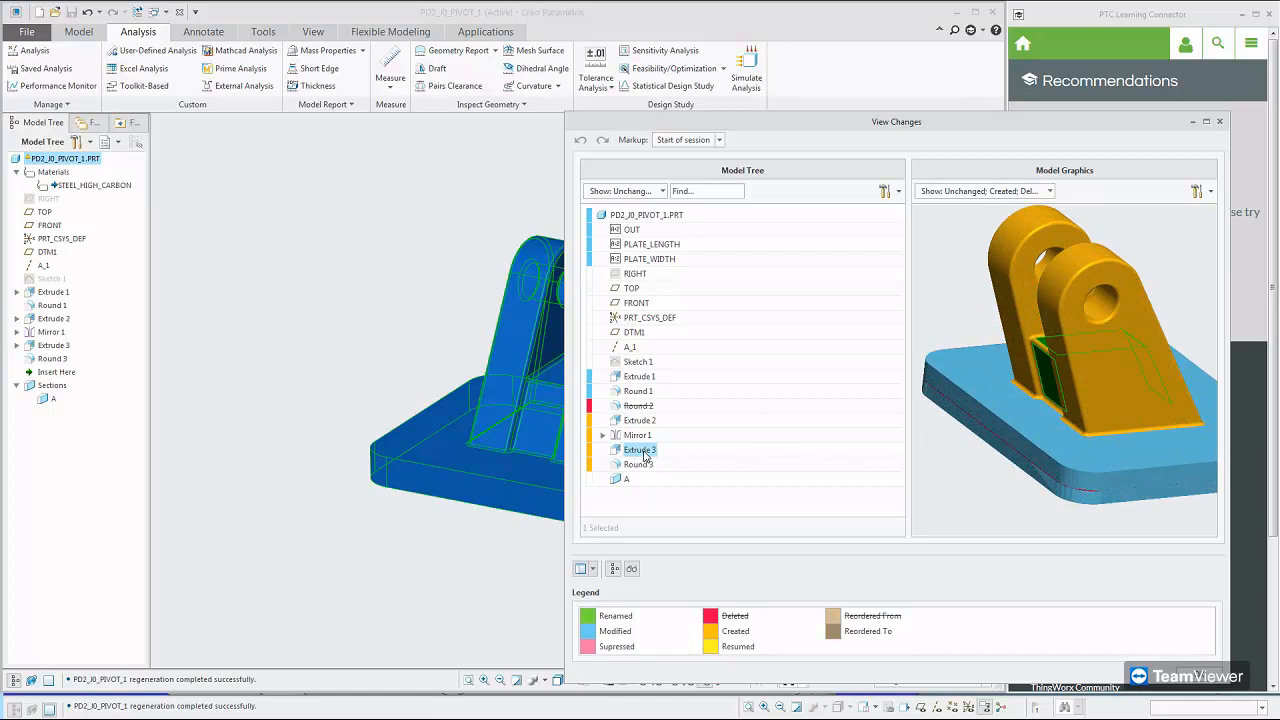
left_click(640, 408)
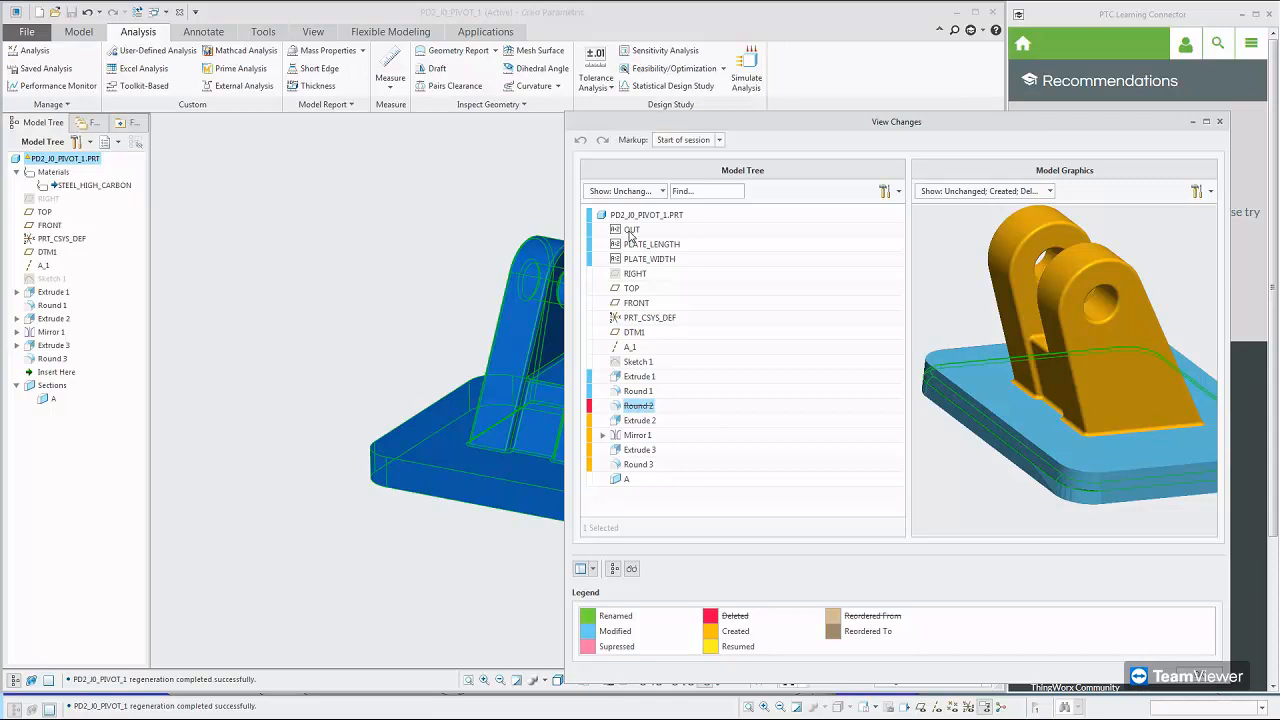
mouse_move(655, 268)
left_click(641, 391)
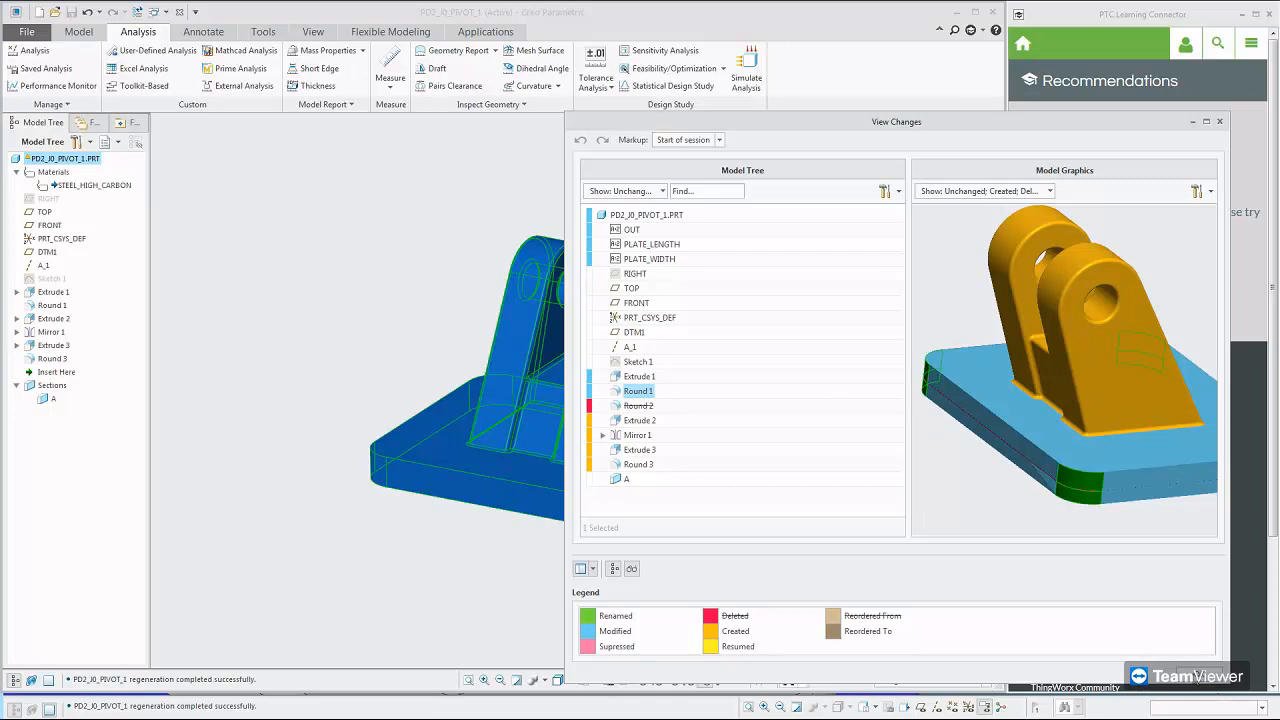
left_click(1195, 676)
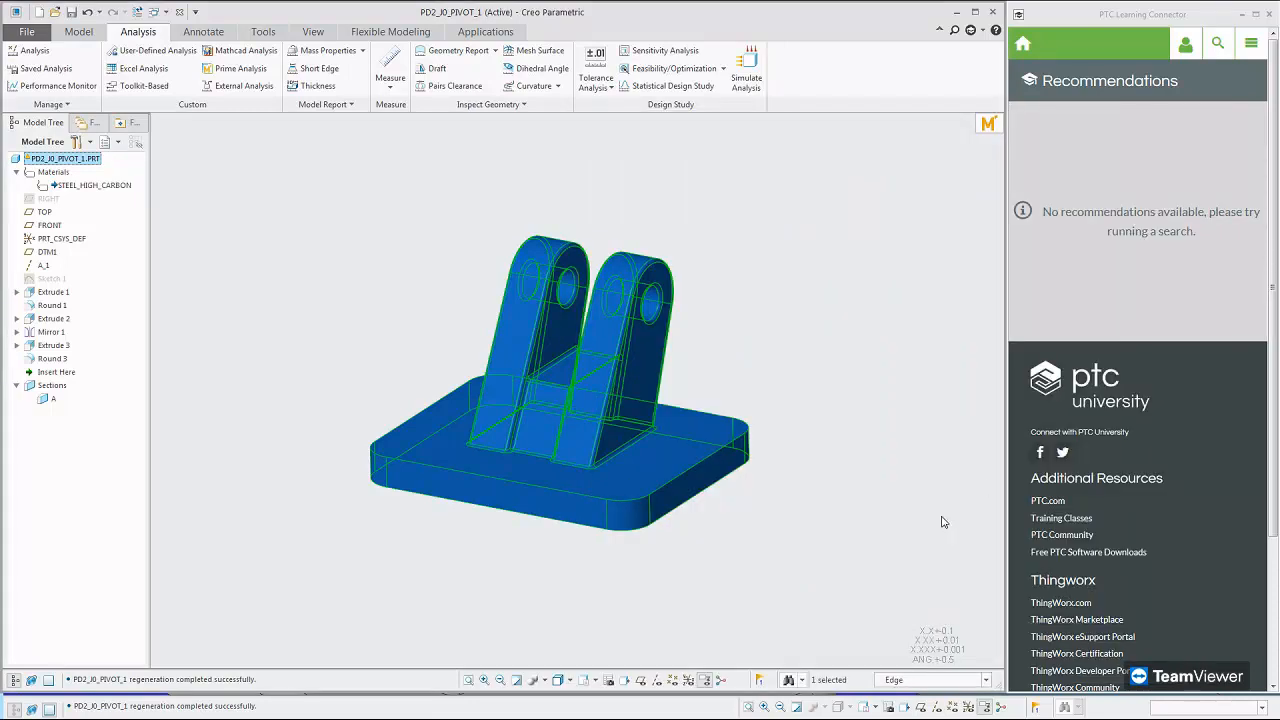
Close the PTC Learning Connector and the pivot part's window to return to the robot arm assembly
left_click(1270, 14)
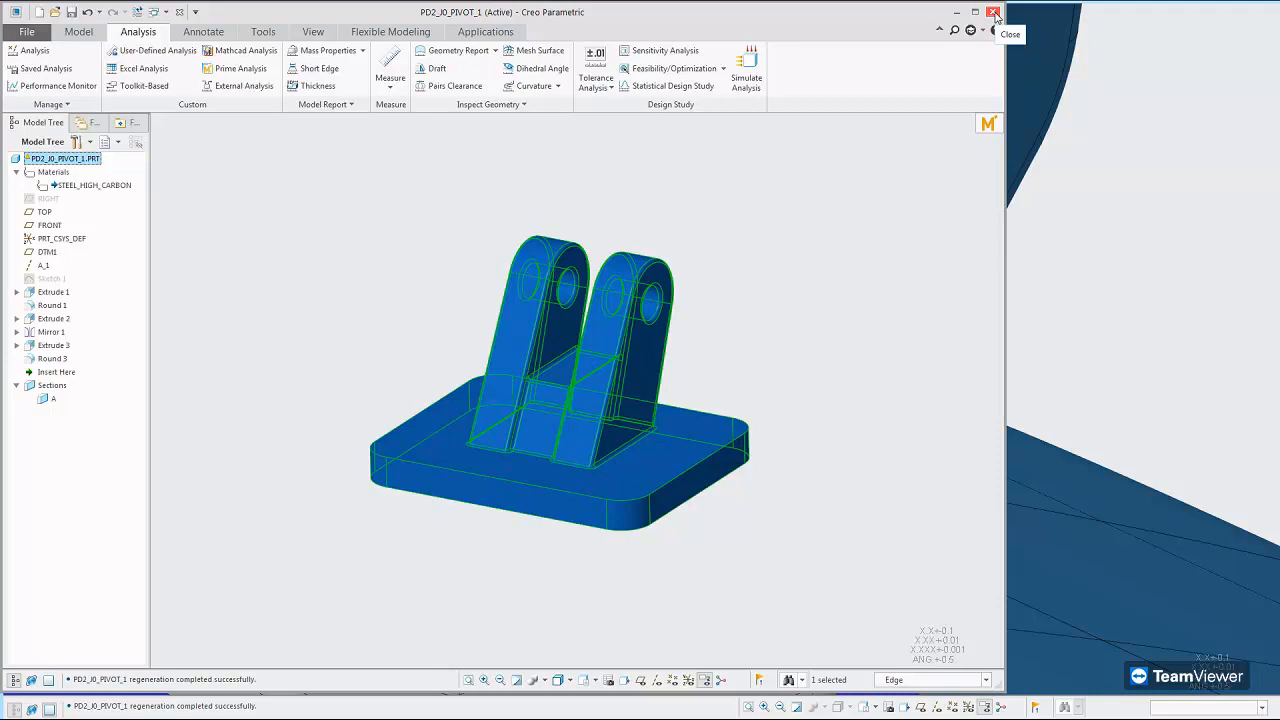
left_click(994, 12)
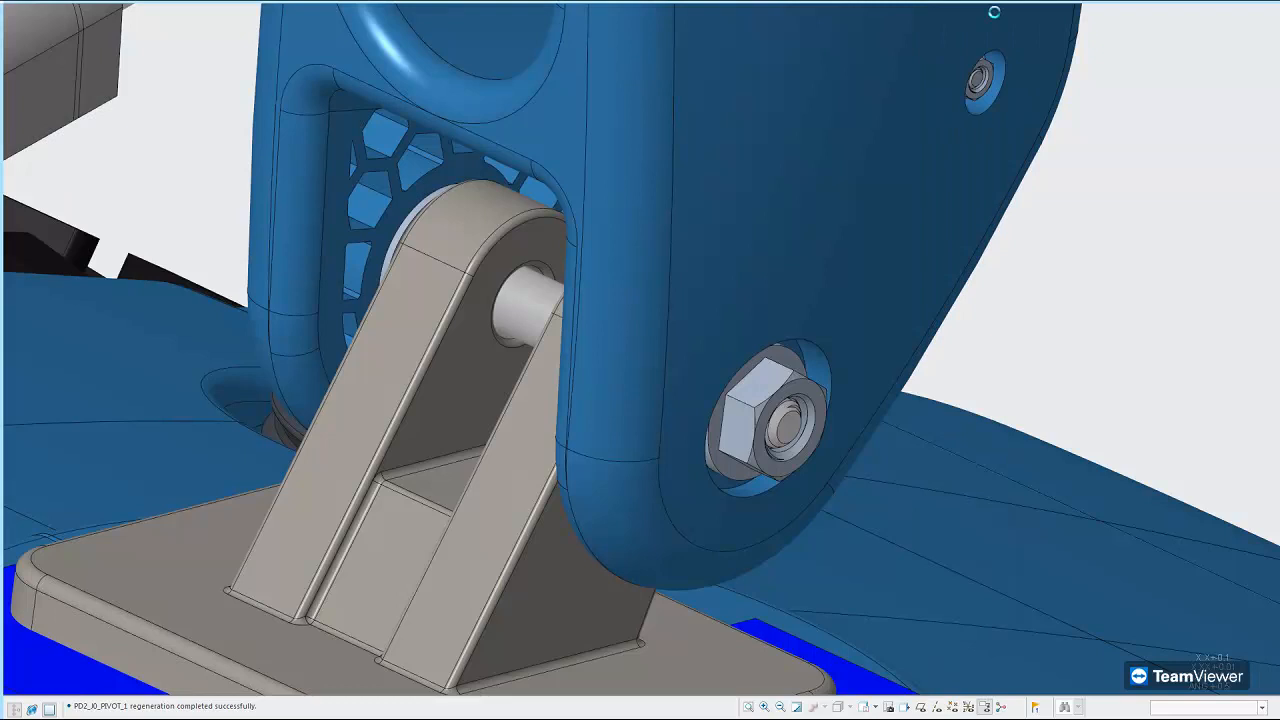
key("super+Tab")
key("super+Tab")
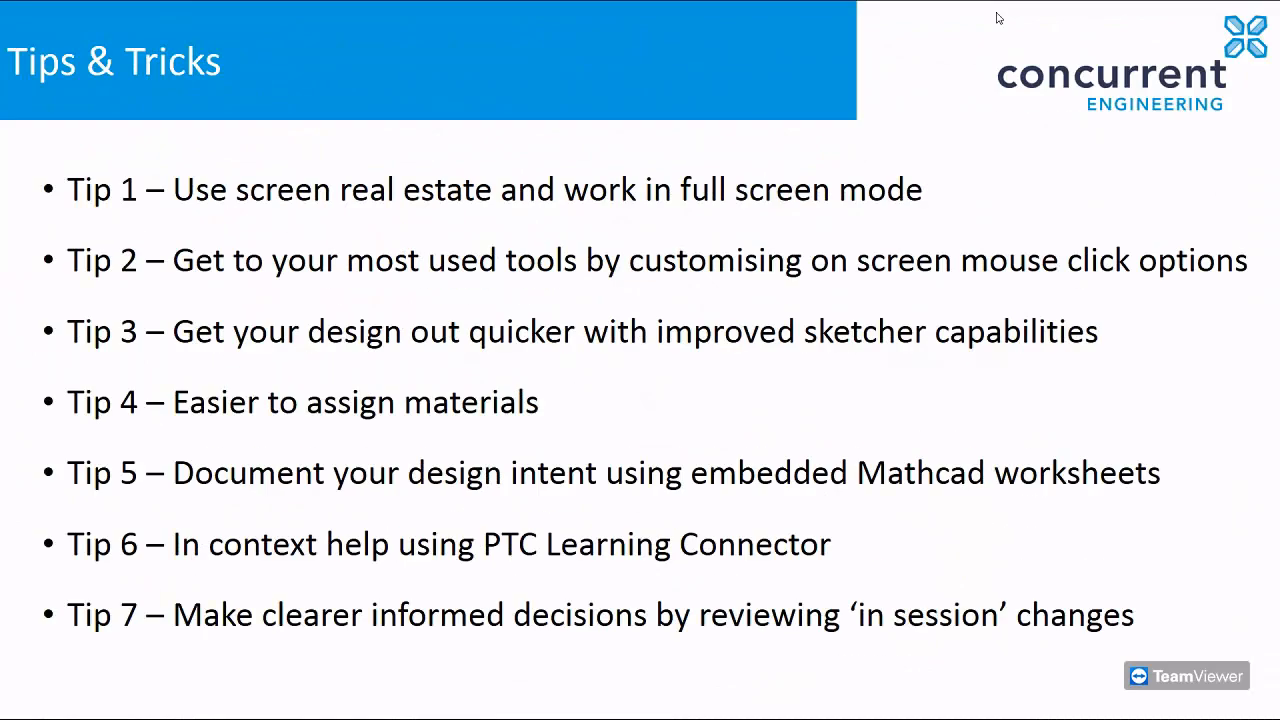
key("Right")
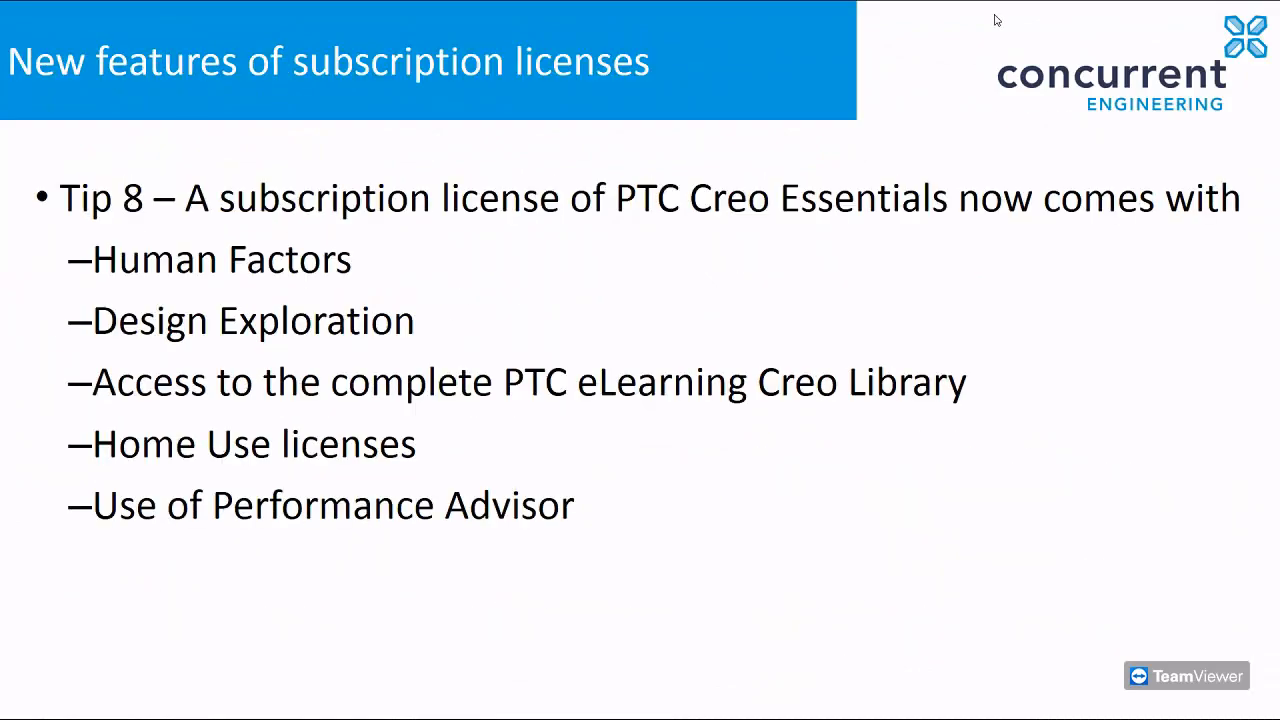